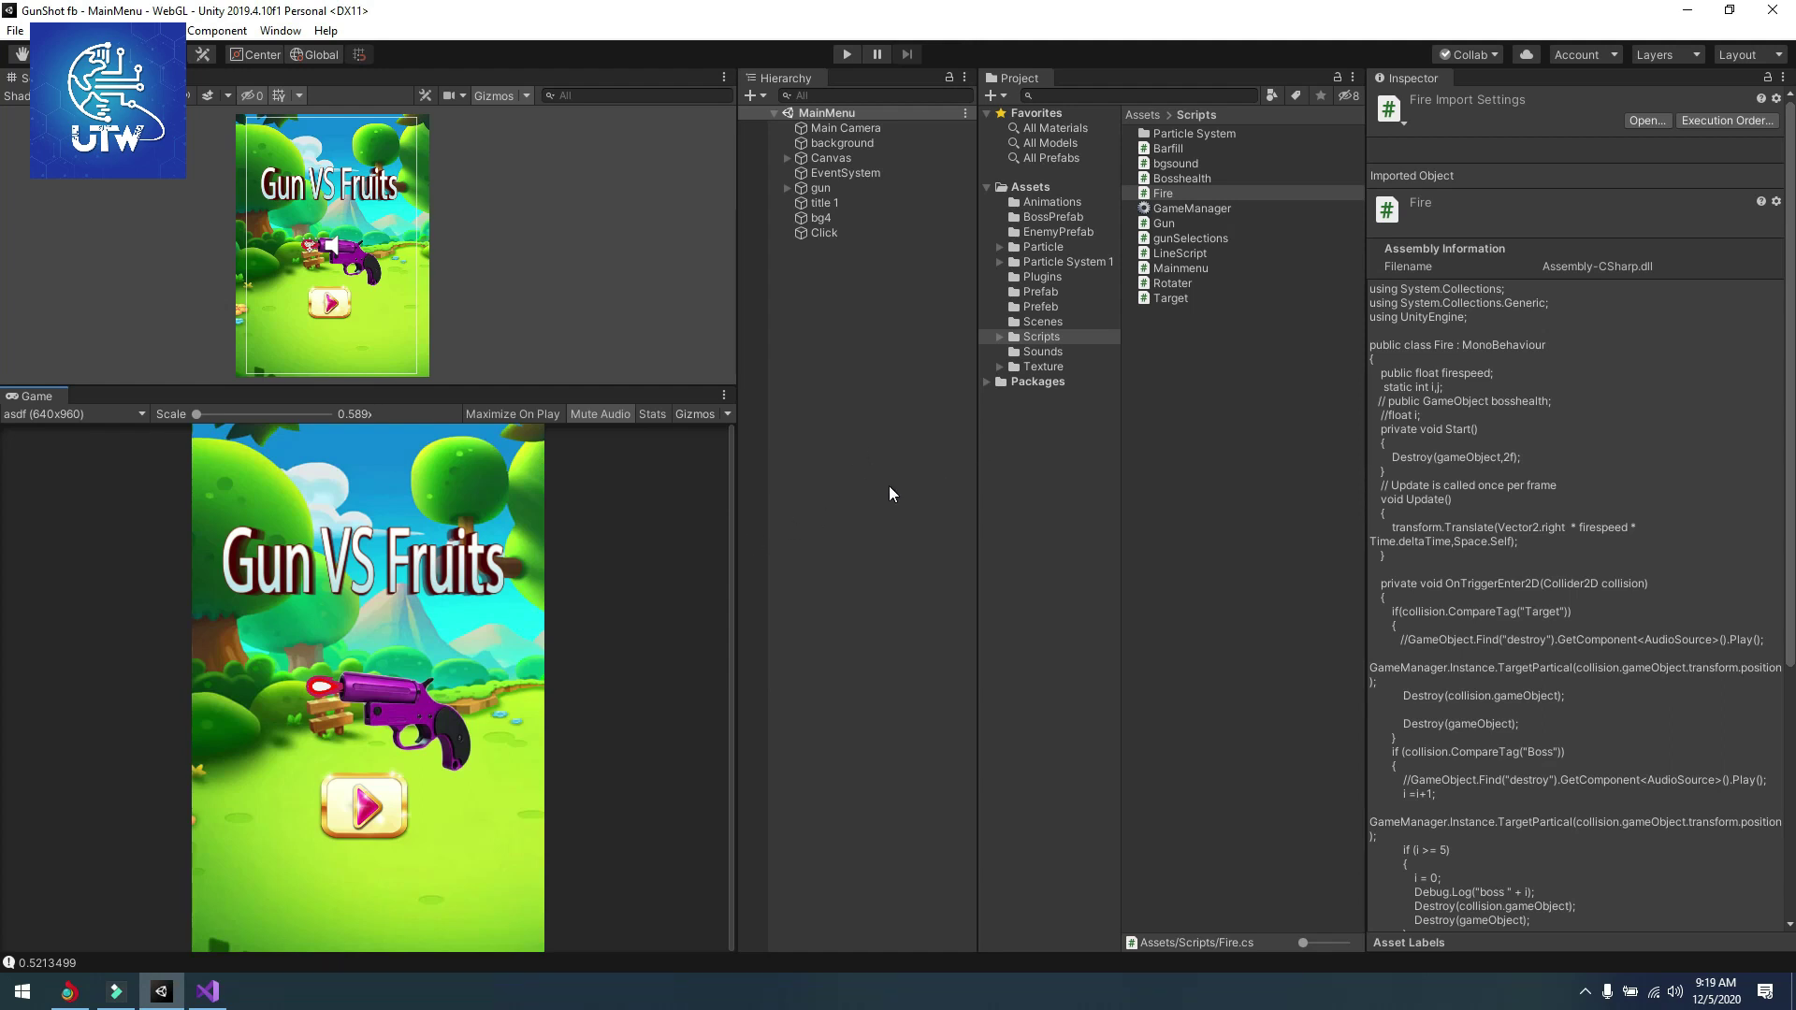
- Import the FacebookInstantGameBuilder .unitypackage from the desktop into the GunShot fb project
{"action": "left_click", "coordinate": [1682, 11]}
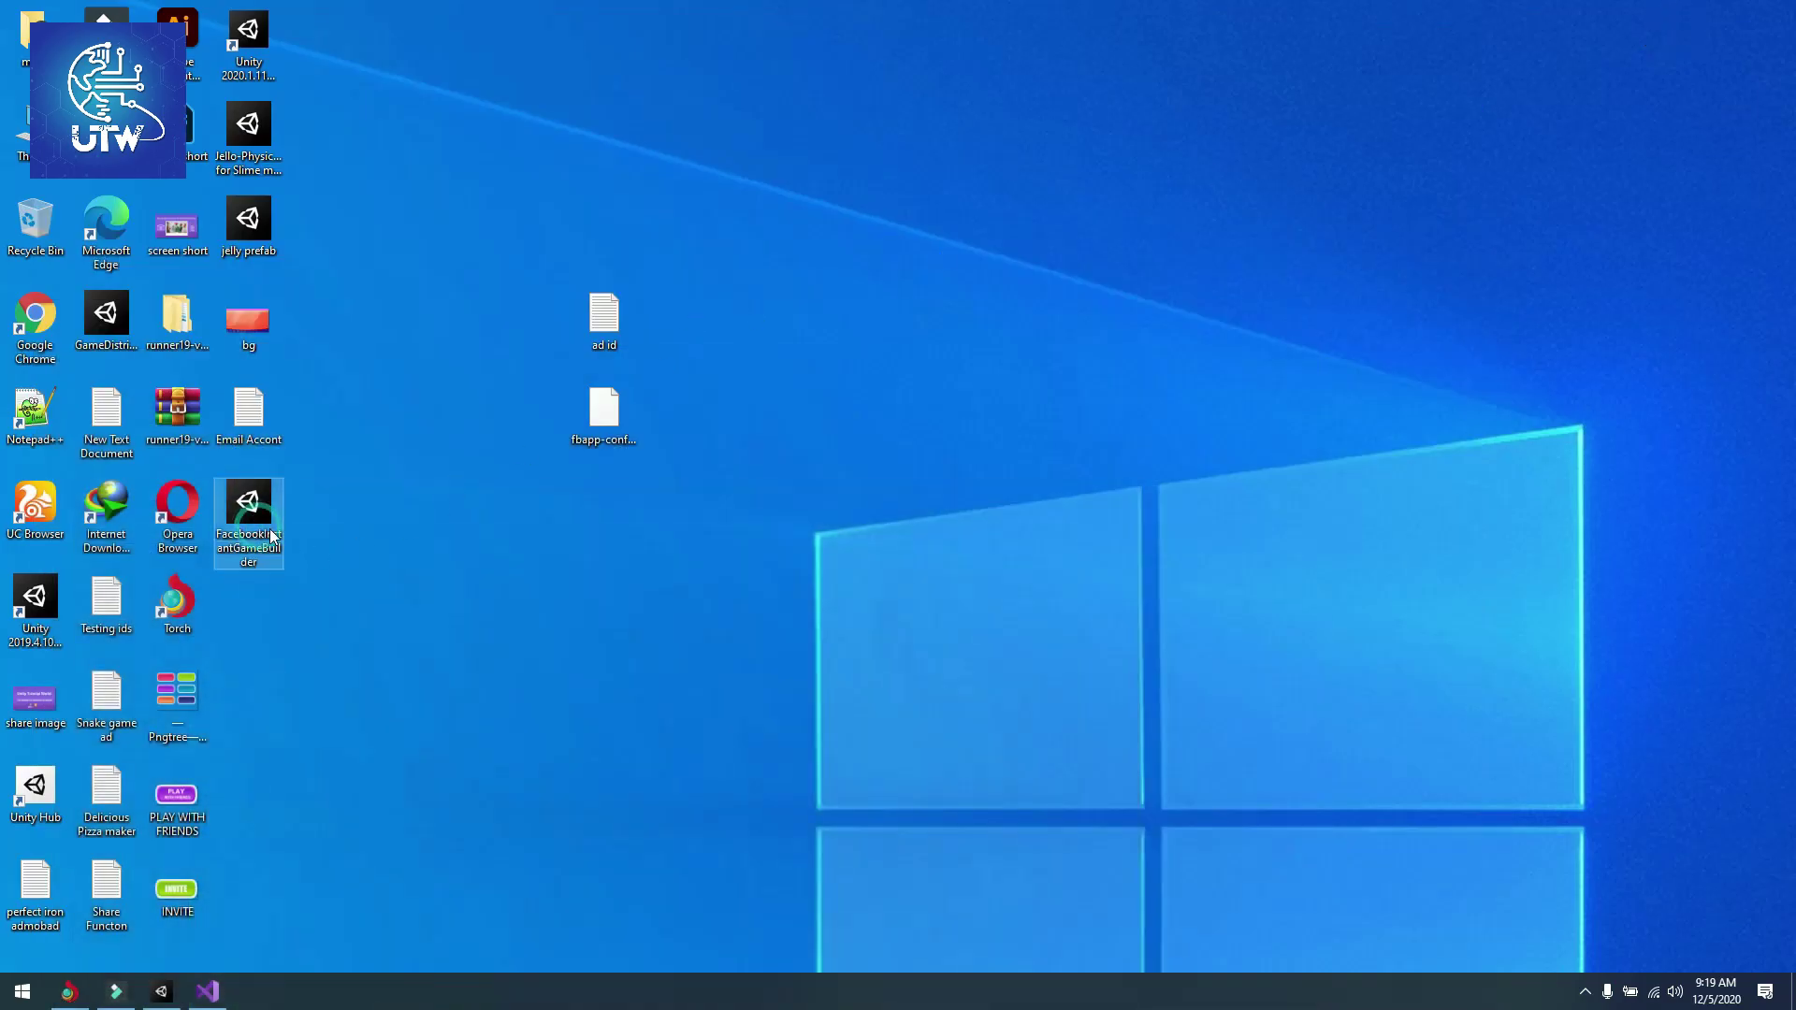
{"action": "mouse_move", "coordinate": [271, 533]}
{"action": "left_mouse_down"}
{"action": "mouse_move", "coordinate": [173, 990]}
{"action": "mouse_move", "coordinate": [1025, 186]}
{"action": "left_mouse_up"}
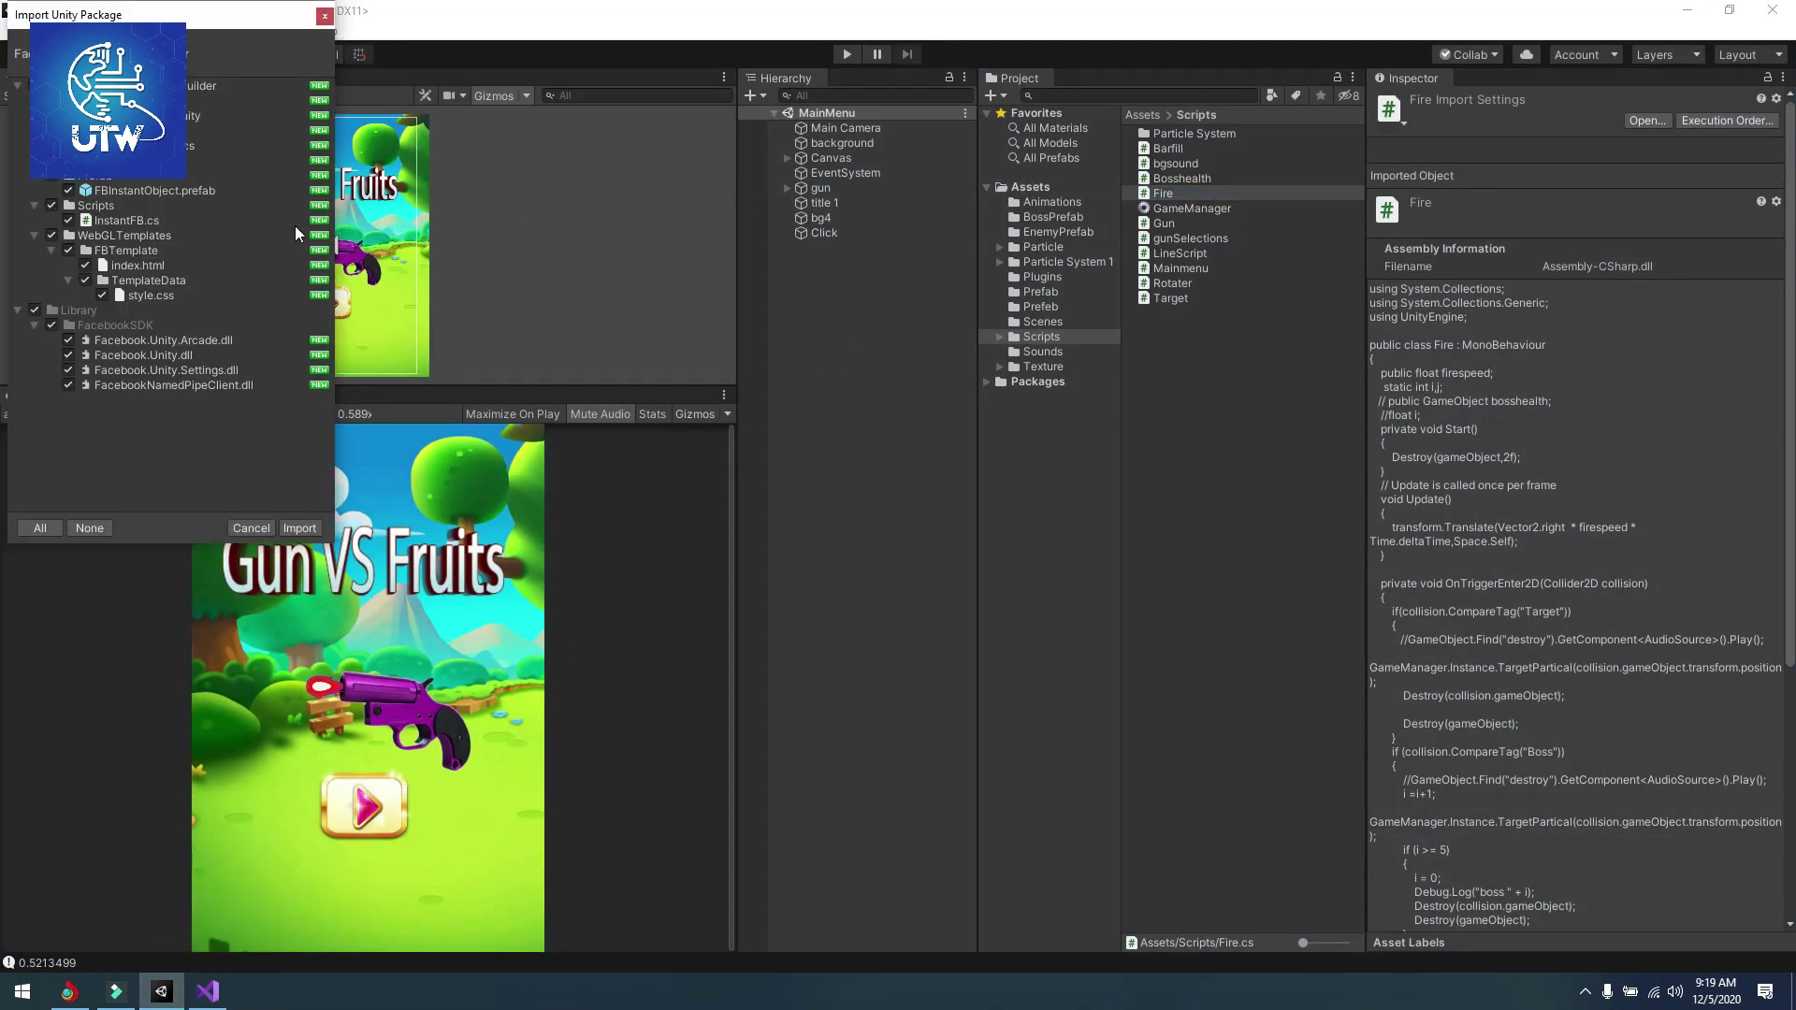
{"action": "left_click", "coordinate": [298, 529]}
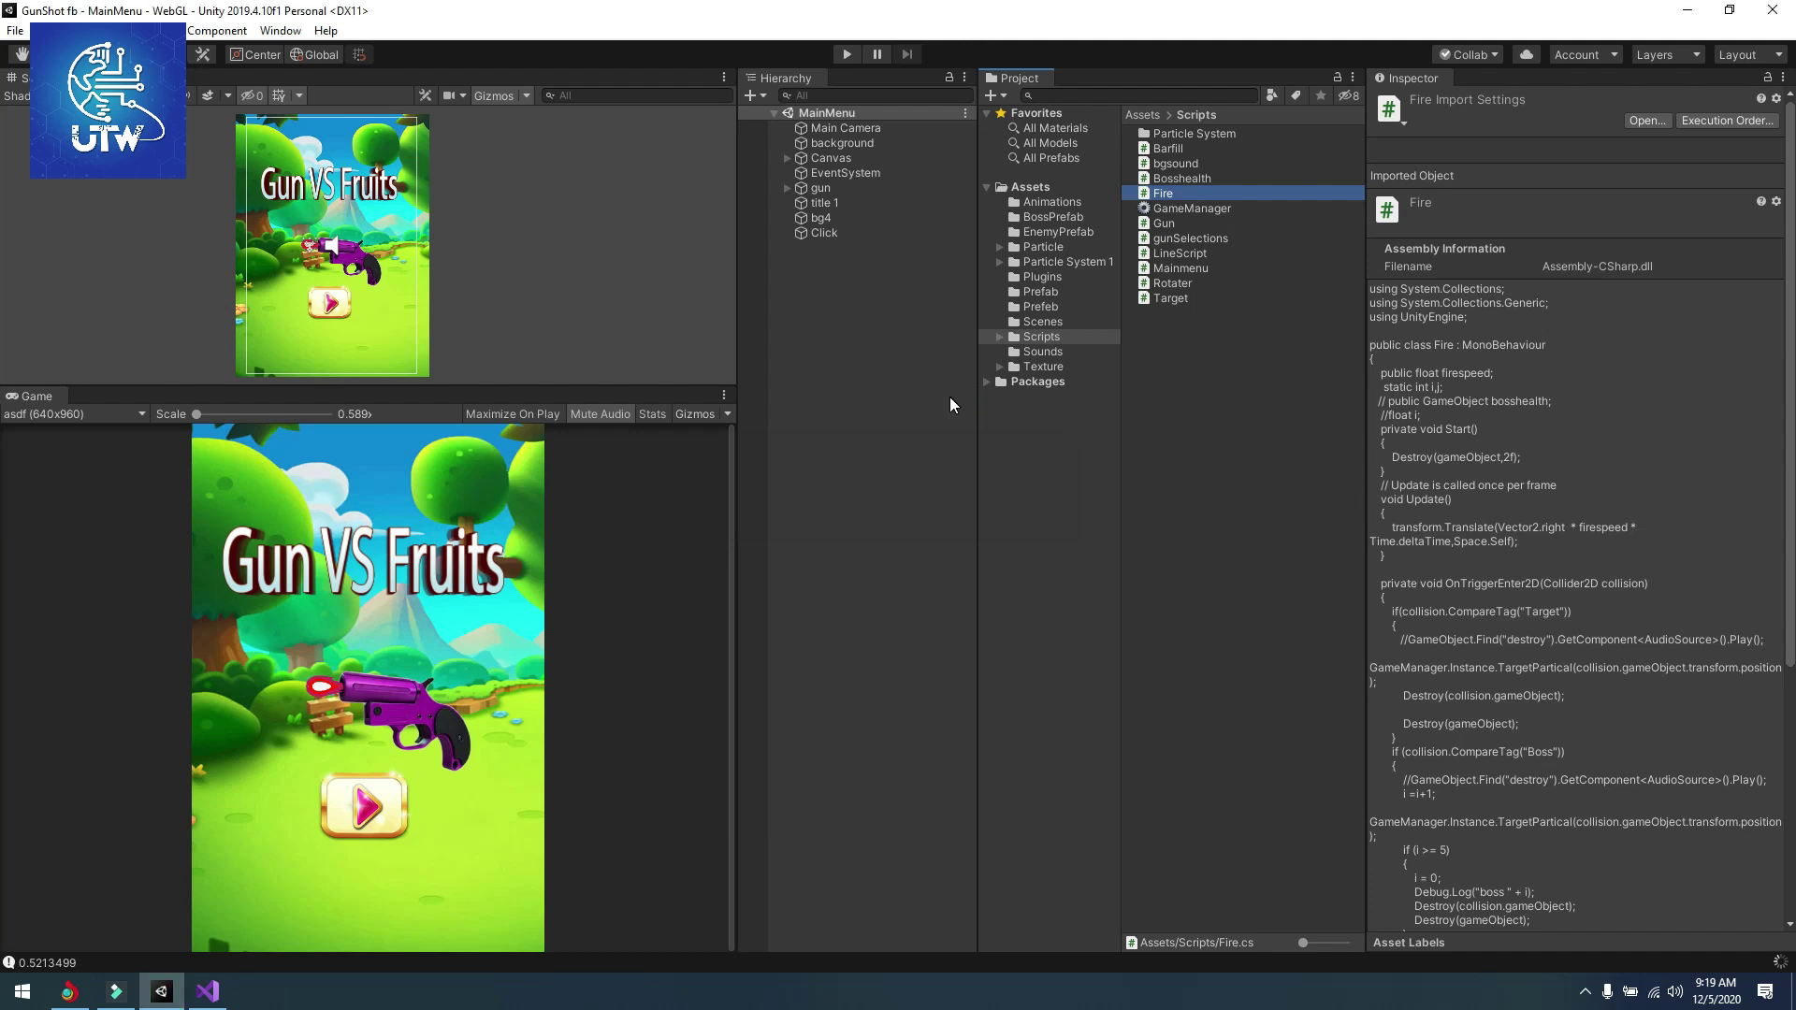
- Move the WebGLTemplates folder out of FacebookInstantGameBuilder to sit directly under Assets
{"action": "key", "text": "alt+Tab"}
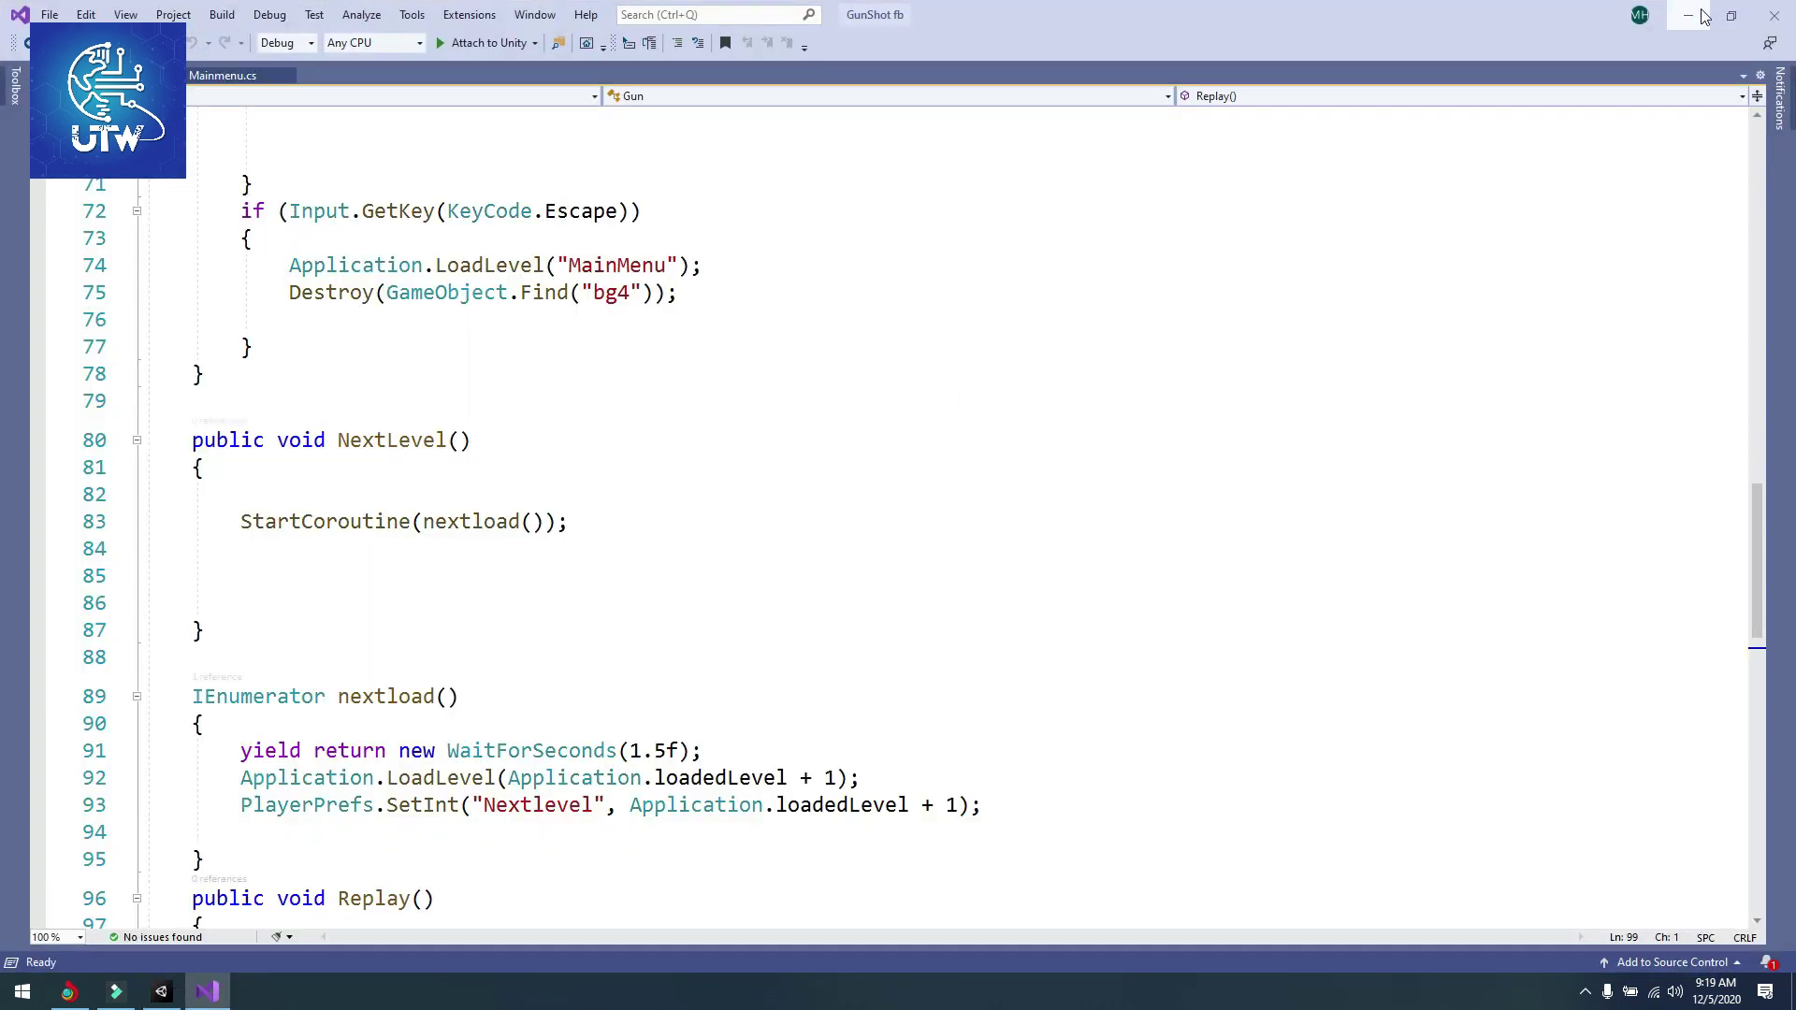
{"action": "left_click", "coordinate": [1688, 14]}
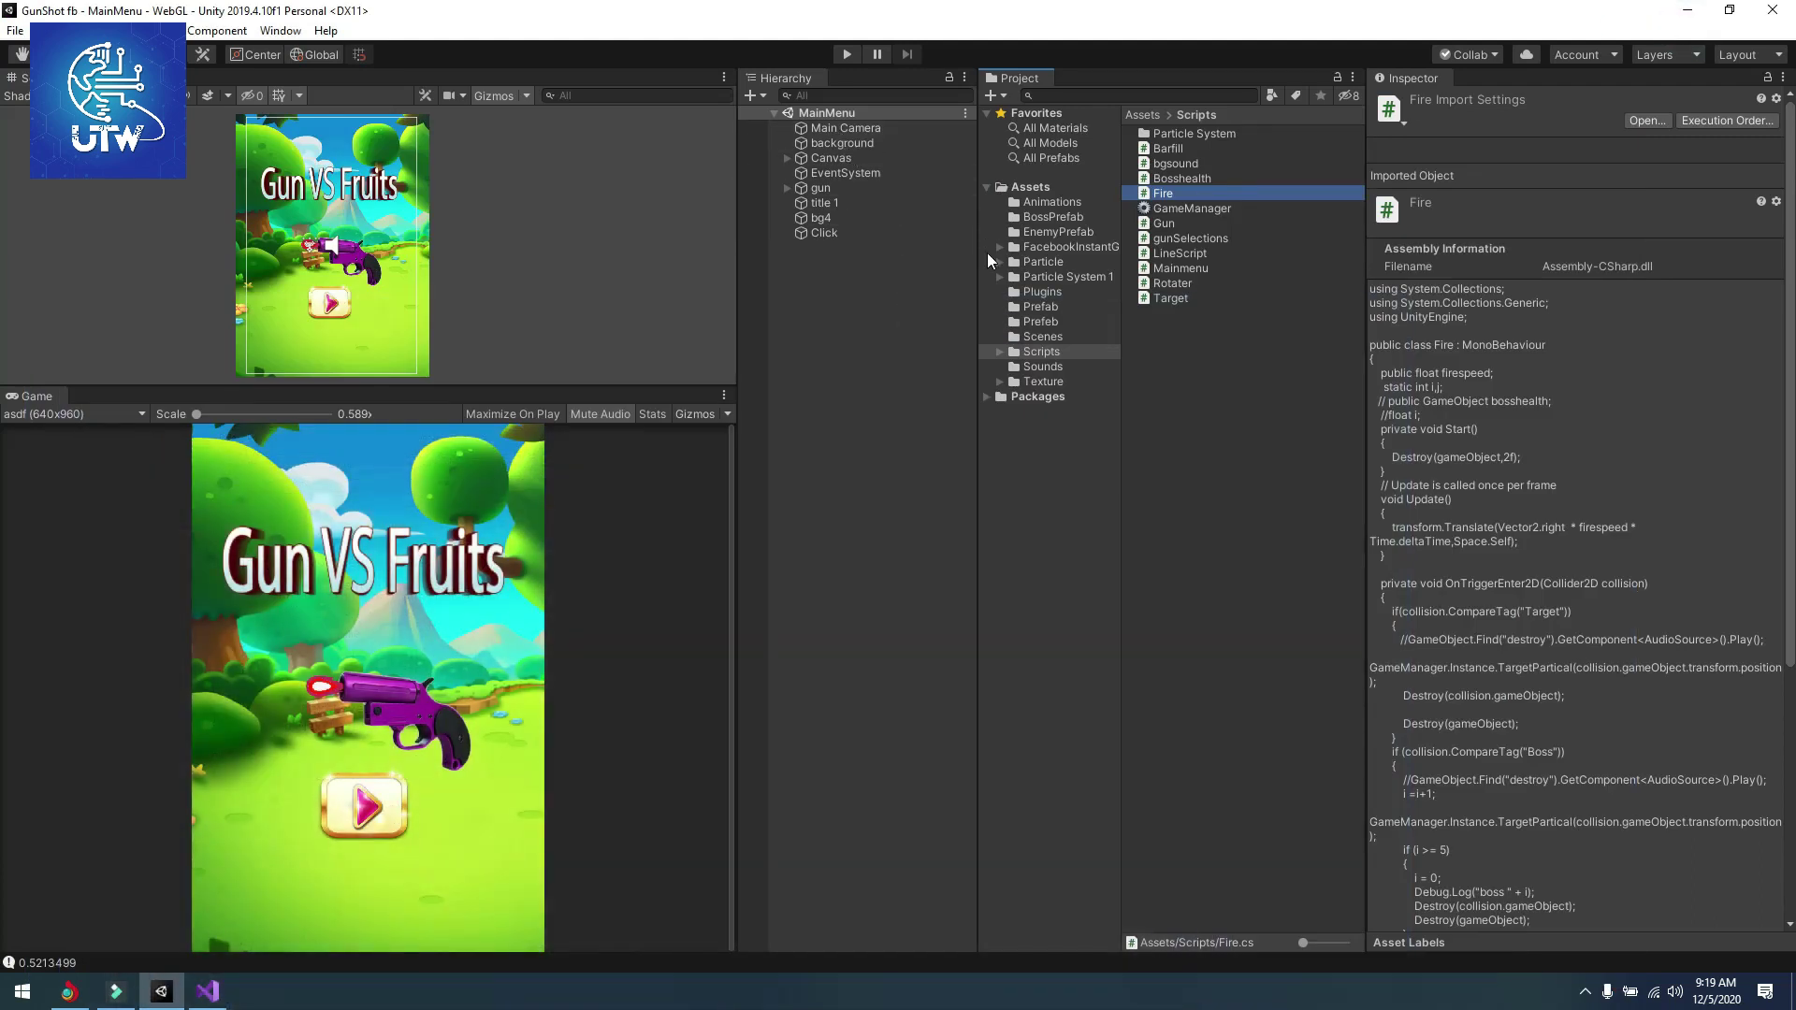
{"action": "left_click", "coordinate": [1064, 247]}
{"action": "left_click_drag", "start_coordinate": [1194, 182], "coordinate": [1106, 194]}
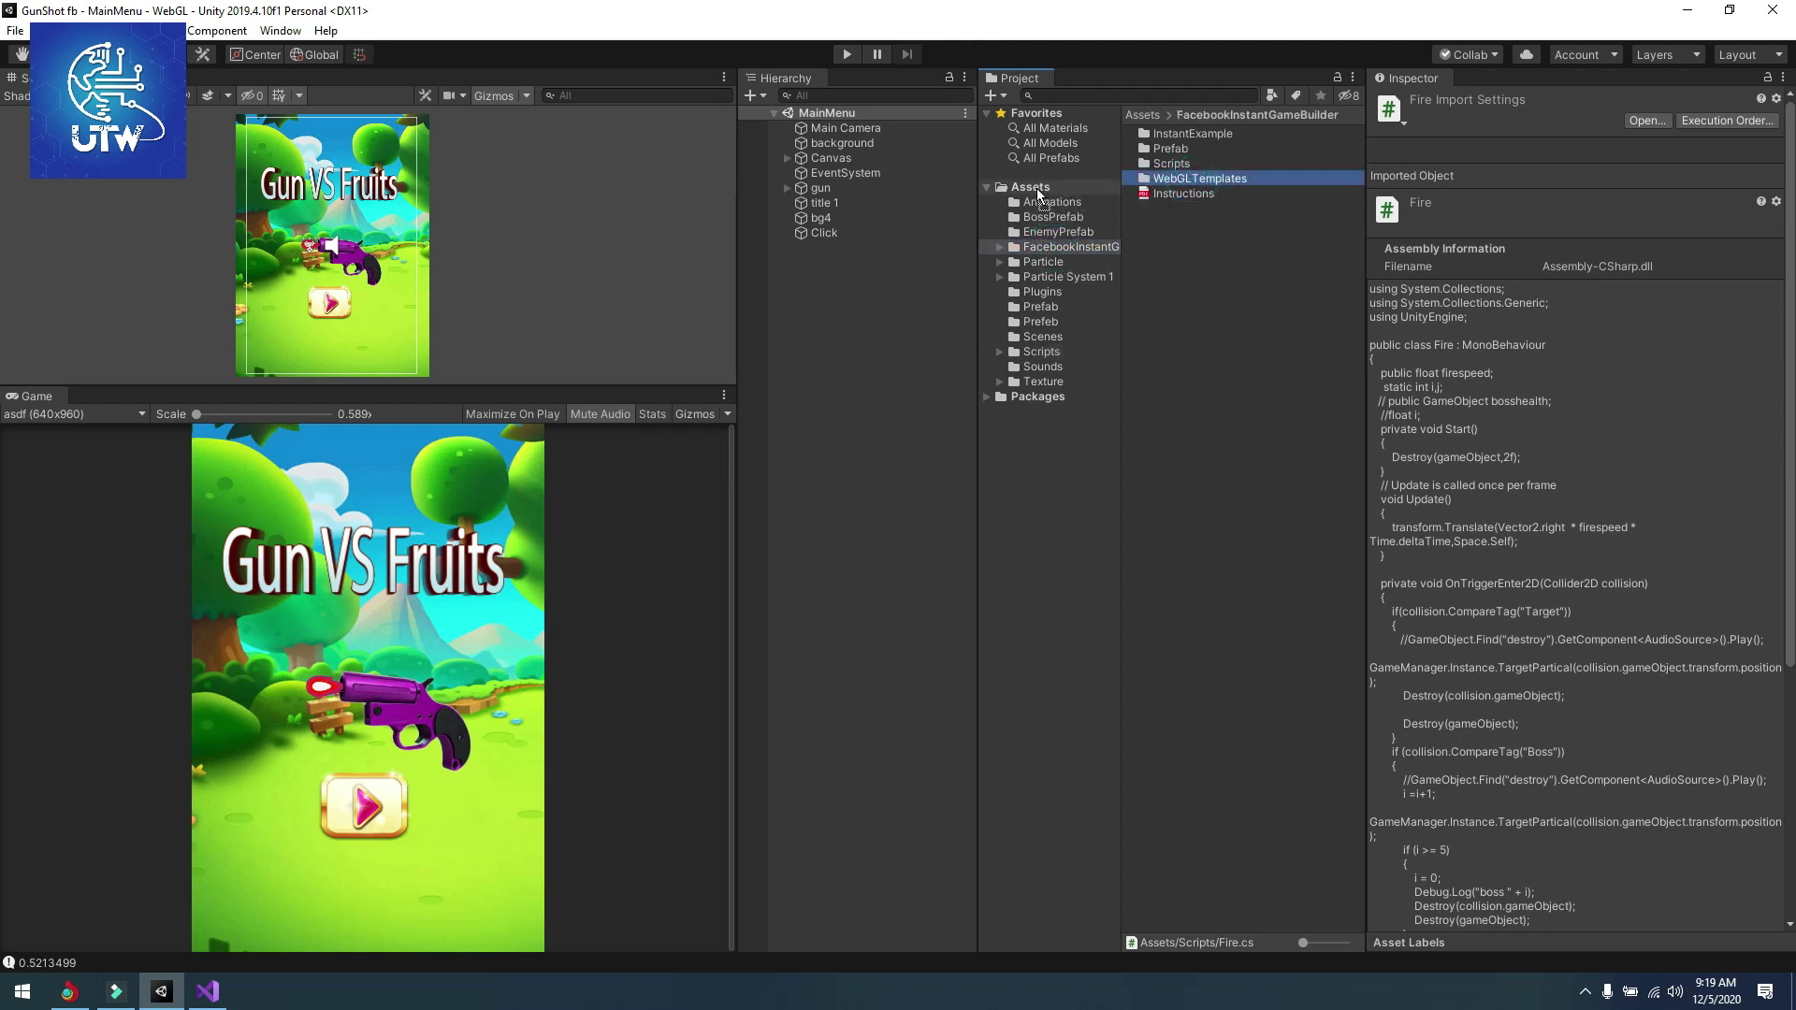
{"action": "left_click_drag", "start_coordinate": [1037, 189], "coordinate": [1037, 188]}
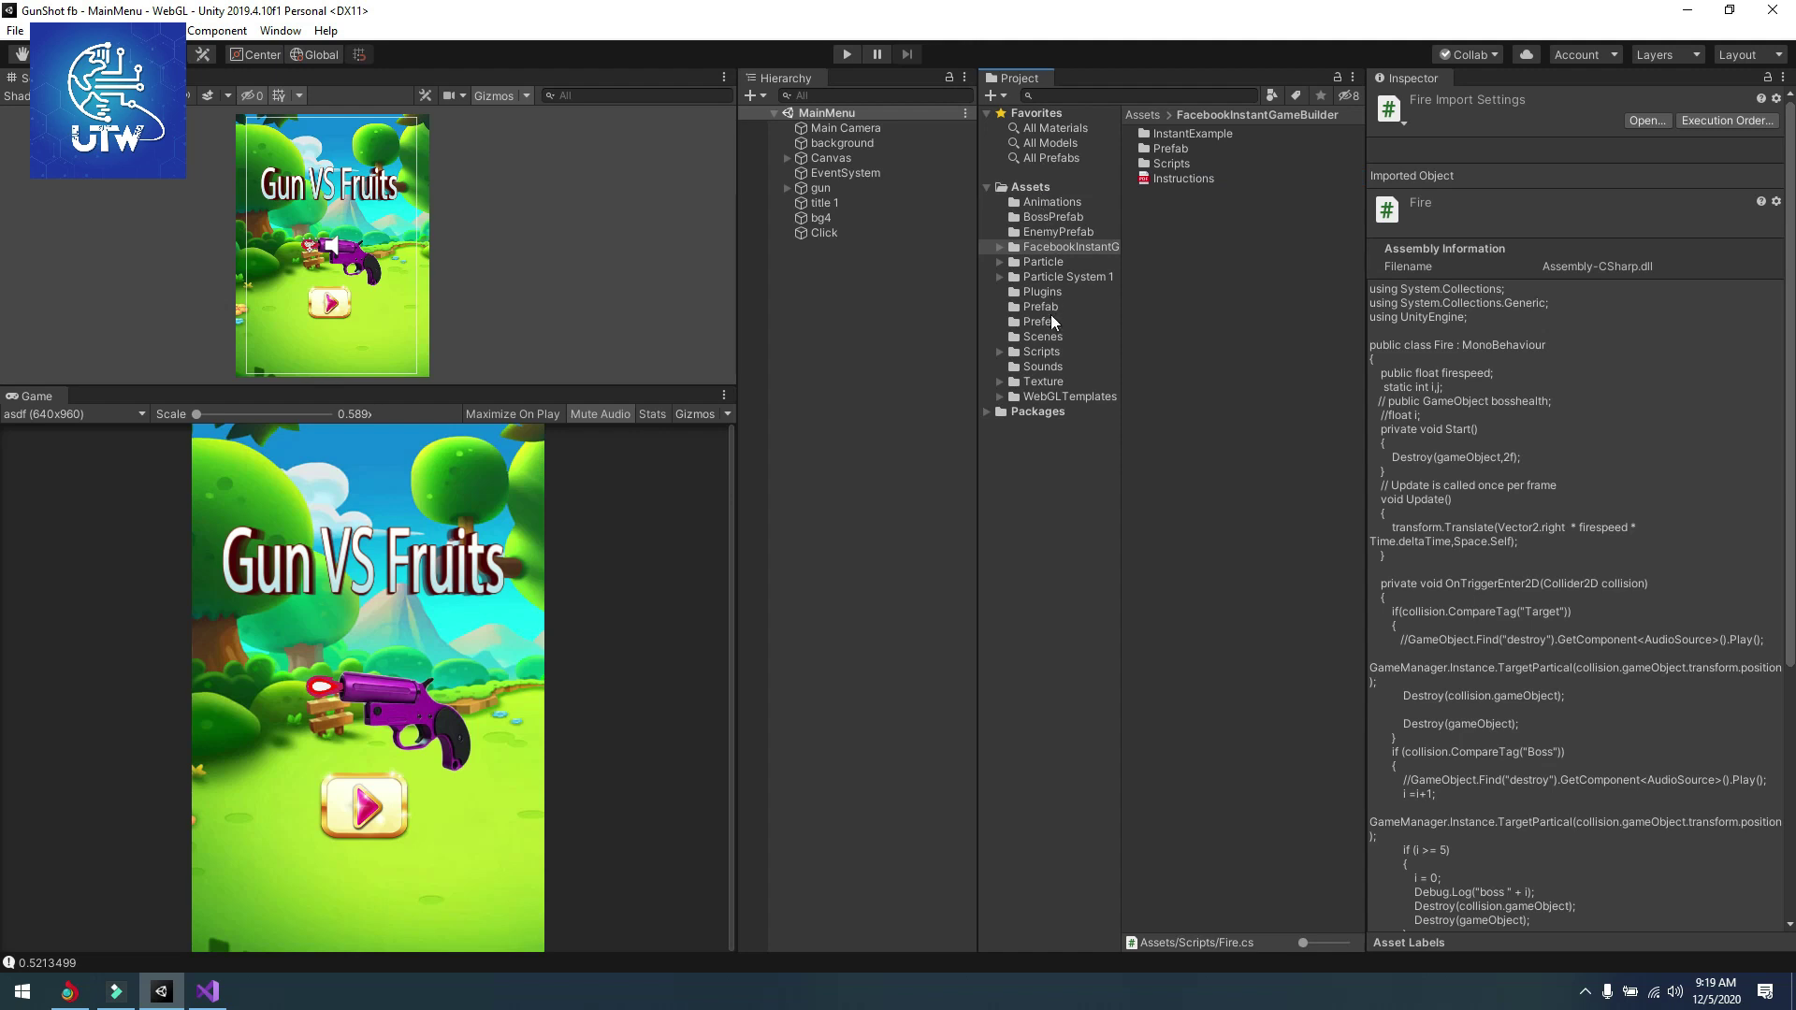
- Add the FBInstantObject prefab to the MainMenu scene hierarchy and save the scene
{"action": "double_click", "coordinate": [1170, 149]}
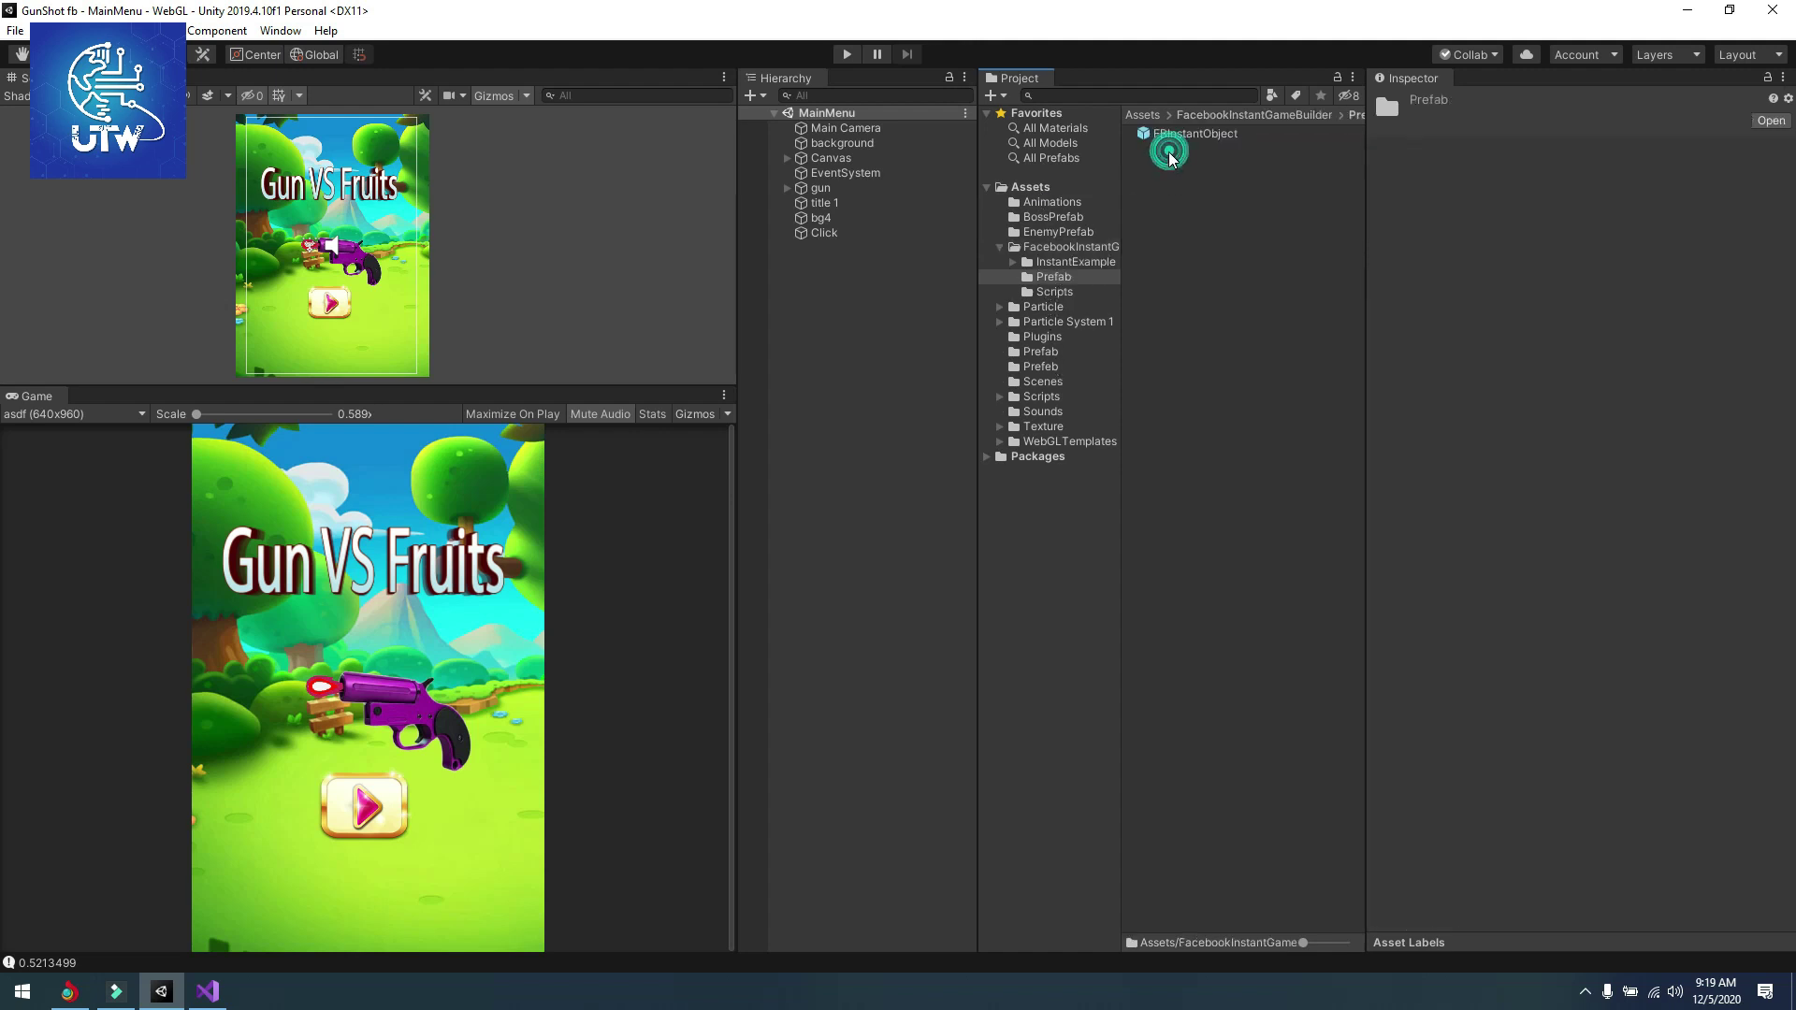
{"action": "left_click_drag", "start_coordinate": [1170, 135], "coordinate": [889, 326]}
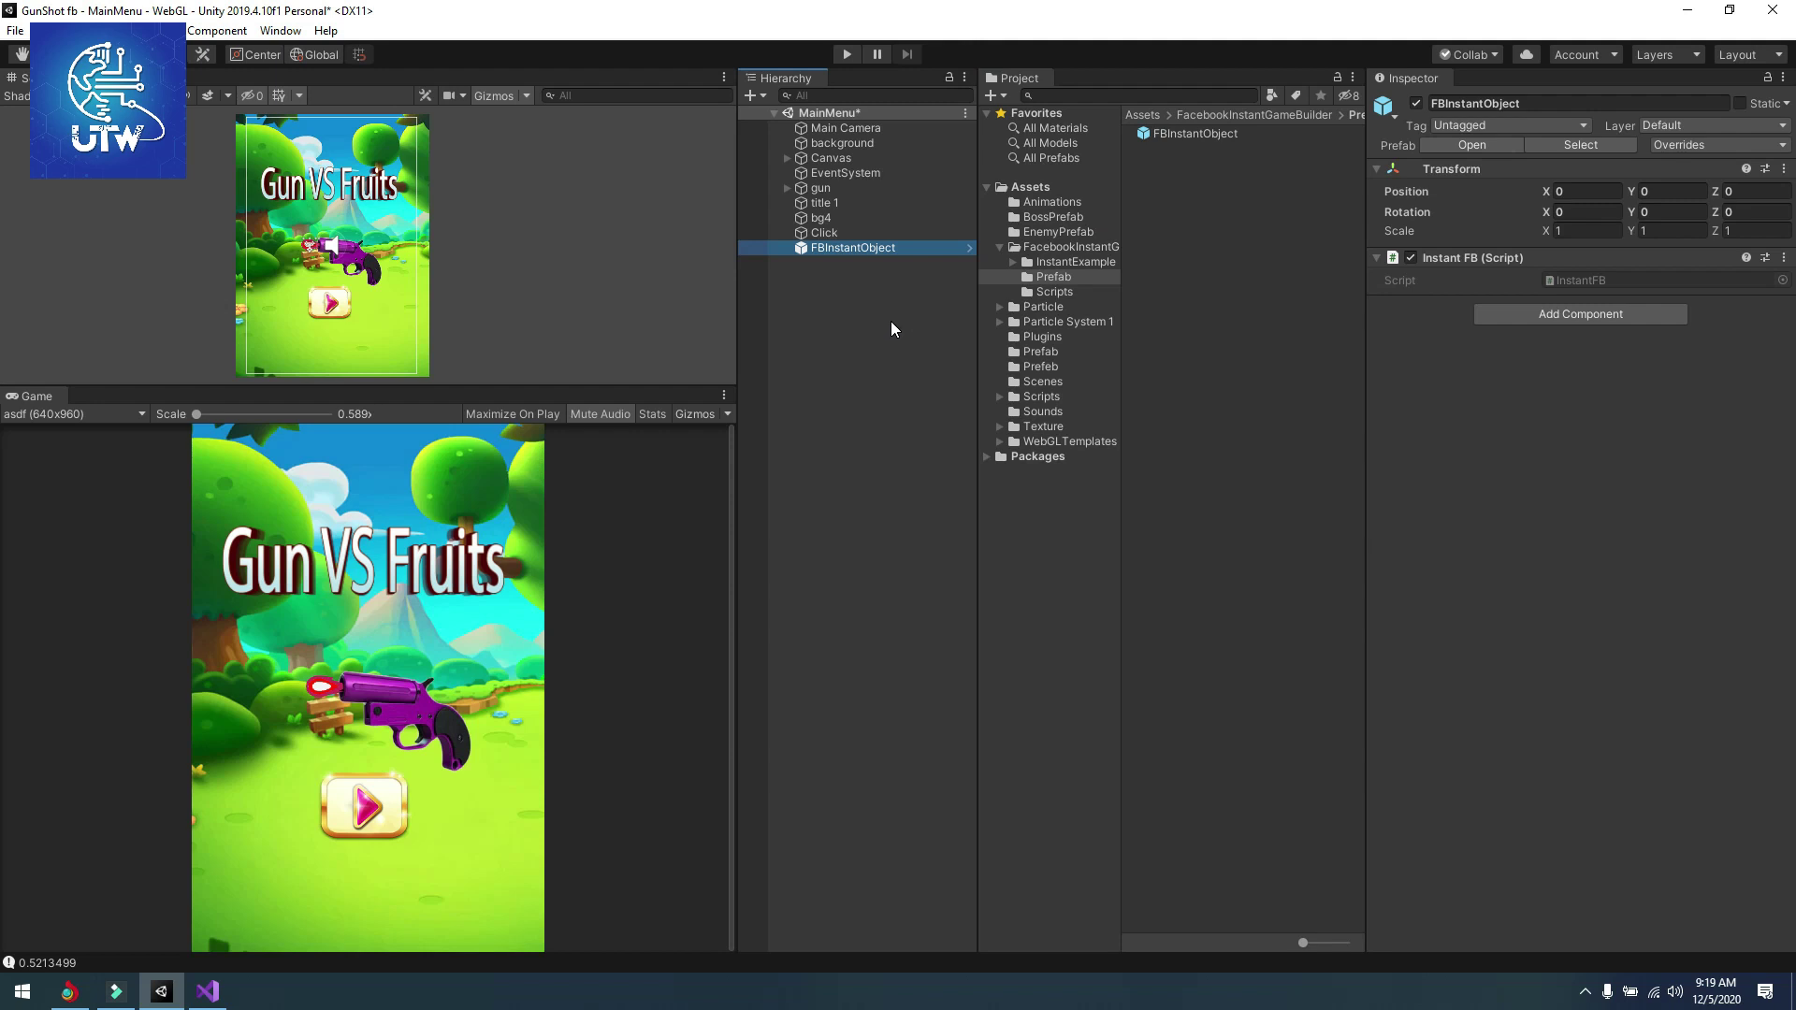
{"action": "key", "text": "ctrl+s"}
- In NextLevel, add GameObject.FindObjectOfType<InstantFB>().ShowInt("") via autocomplete
{"action": "left_click", "coordinate": [207, 992]}
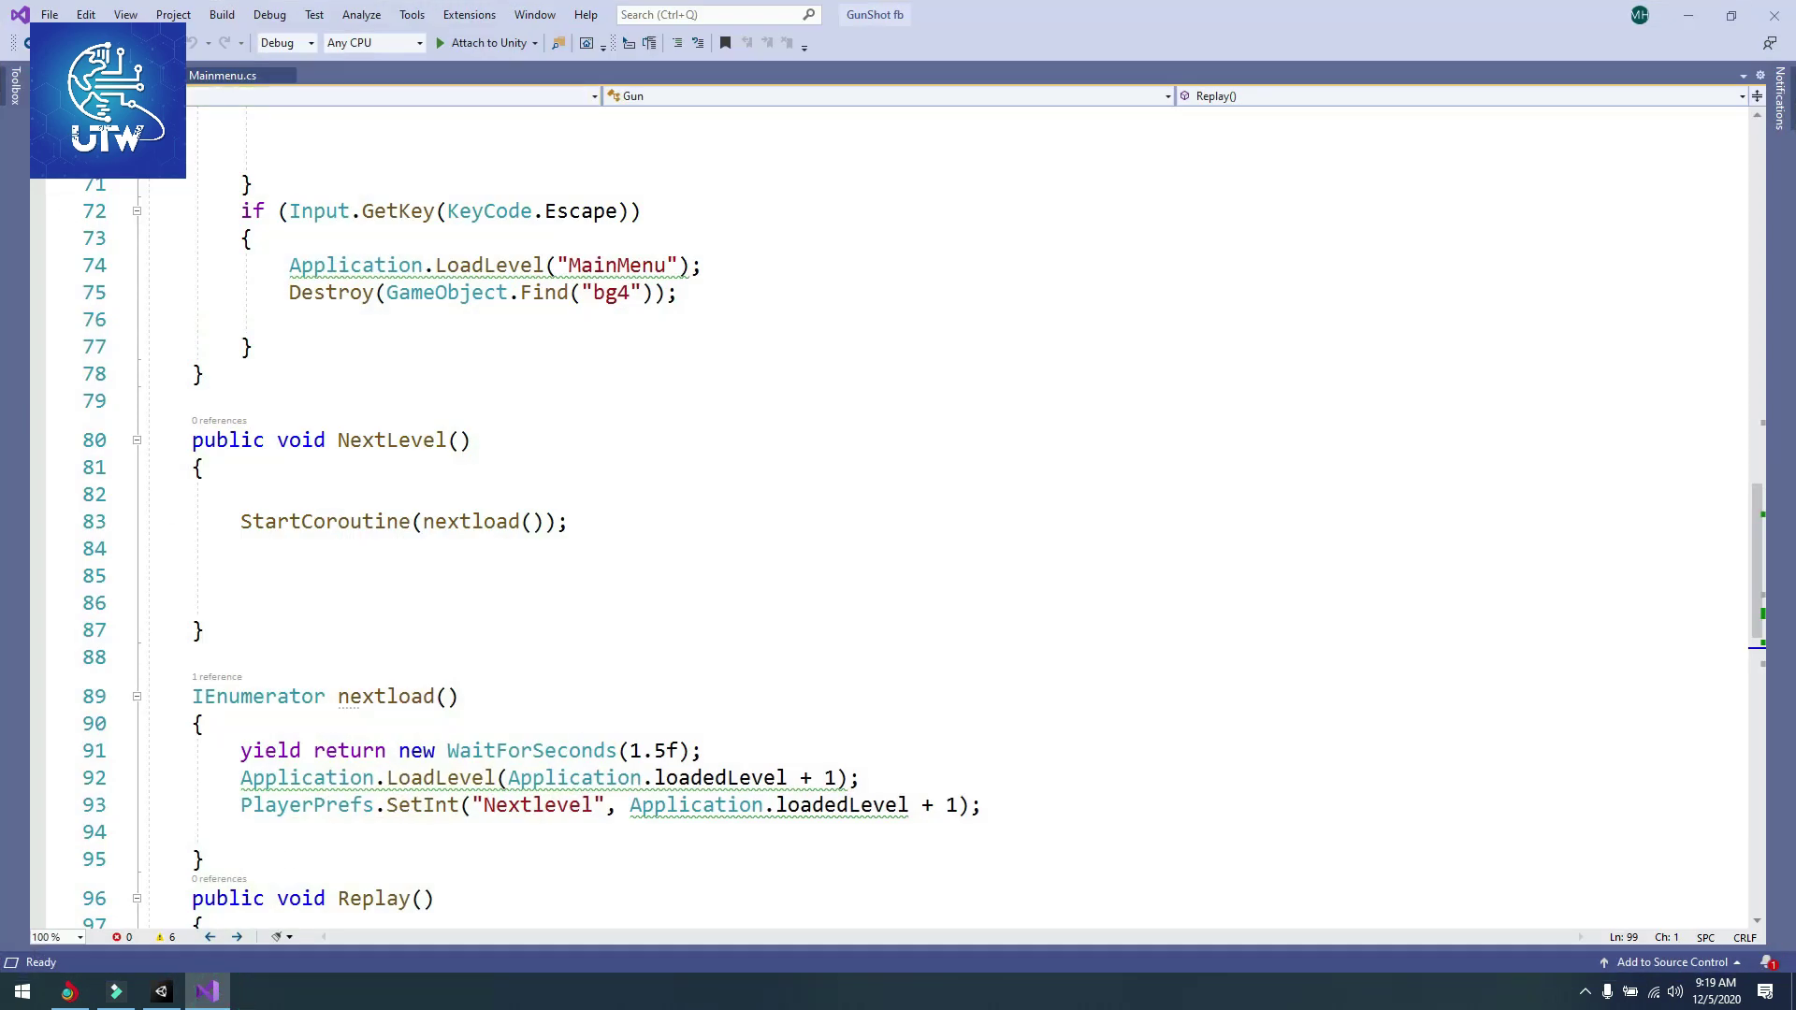
{"action": "scroll", "coordinate": [495, 348], "scroll_direction": "down", "scroll_amount": 2}
{"action": "left_click", "coordinate": [497, 411]}
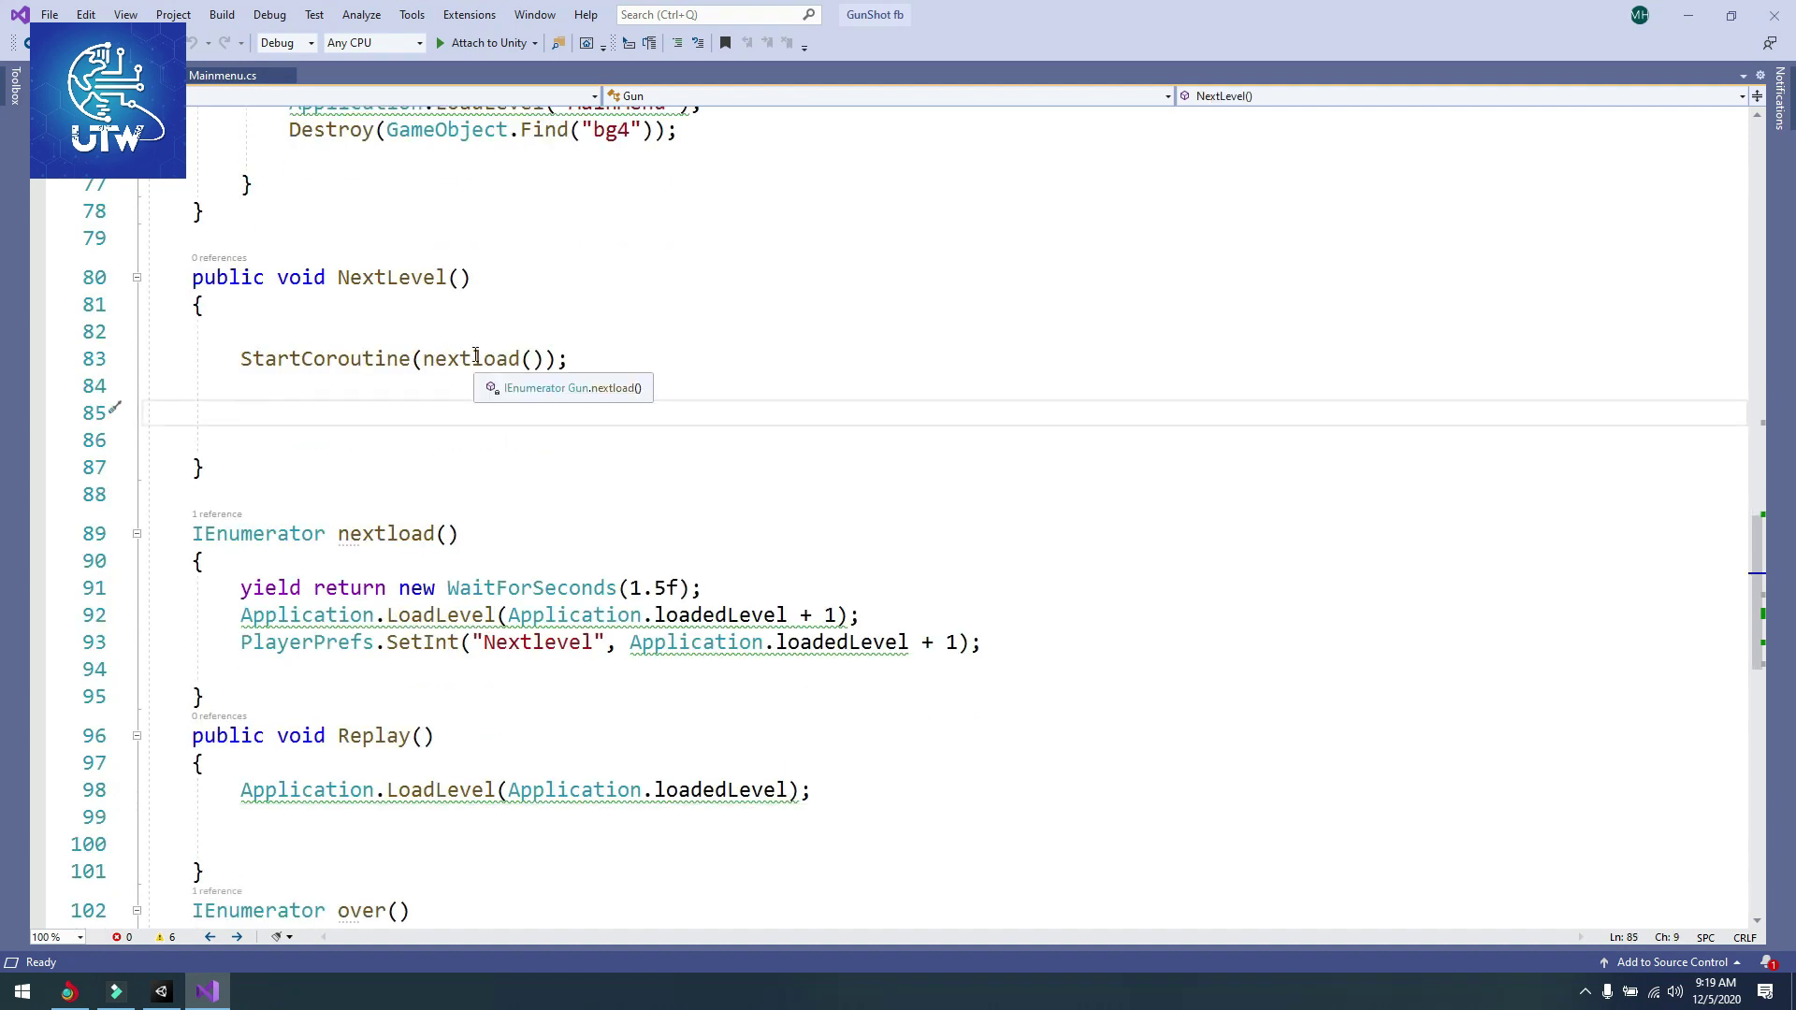
{"action": "type", "text": "Ga"}
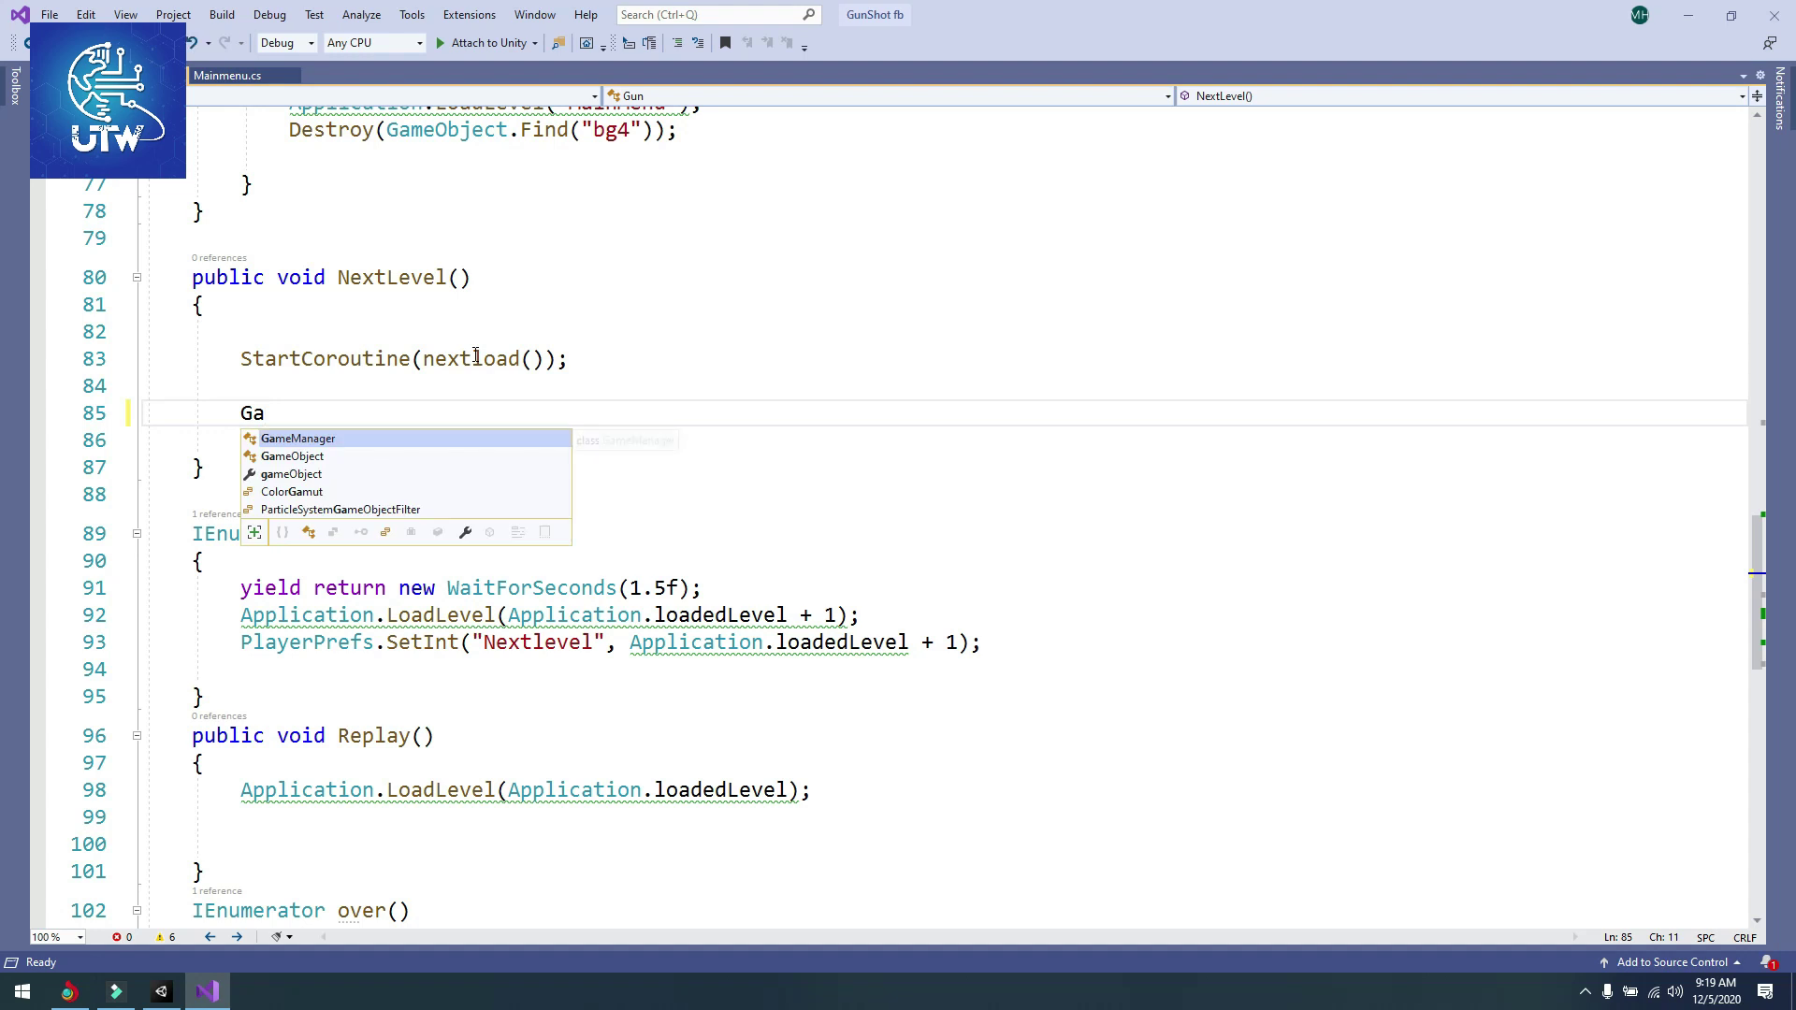
{"action": "key", "text": "Tab"}
{"action": "type", "text": "."}
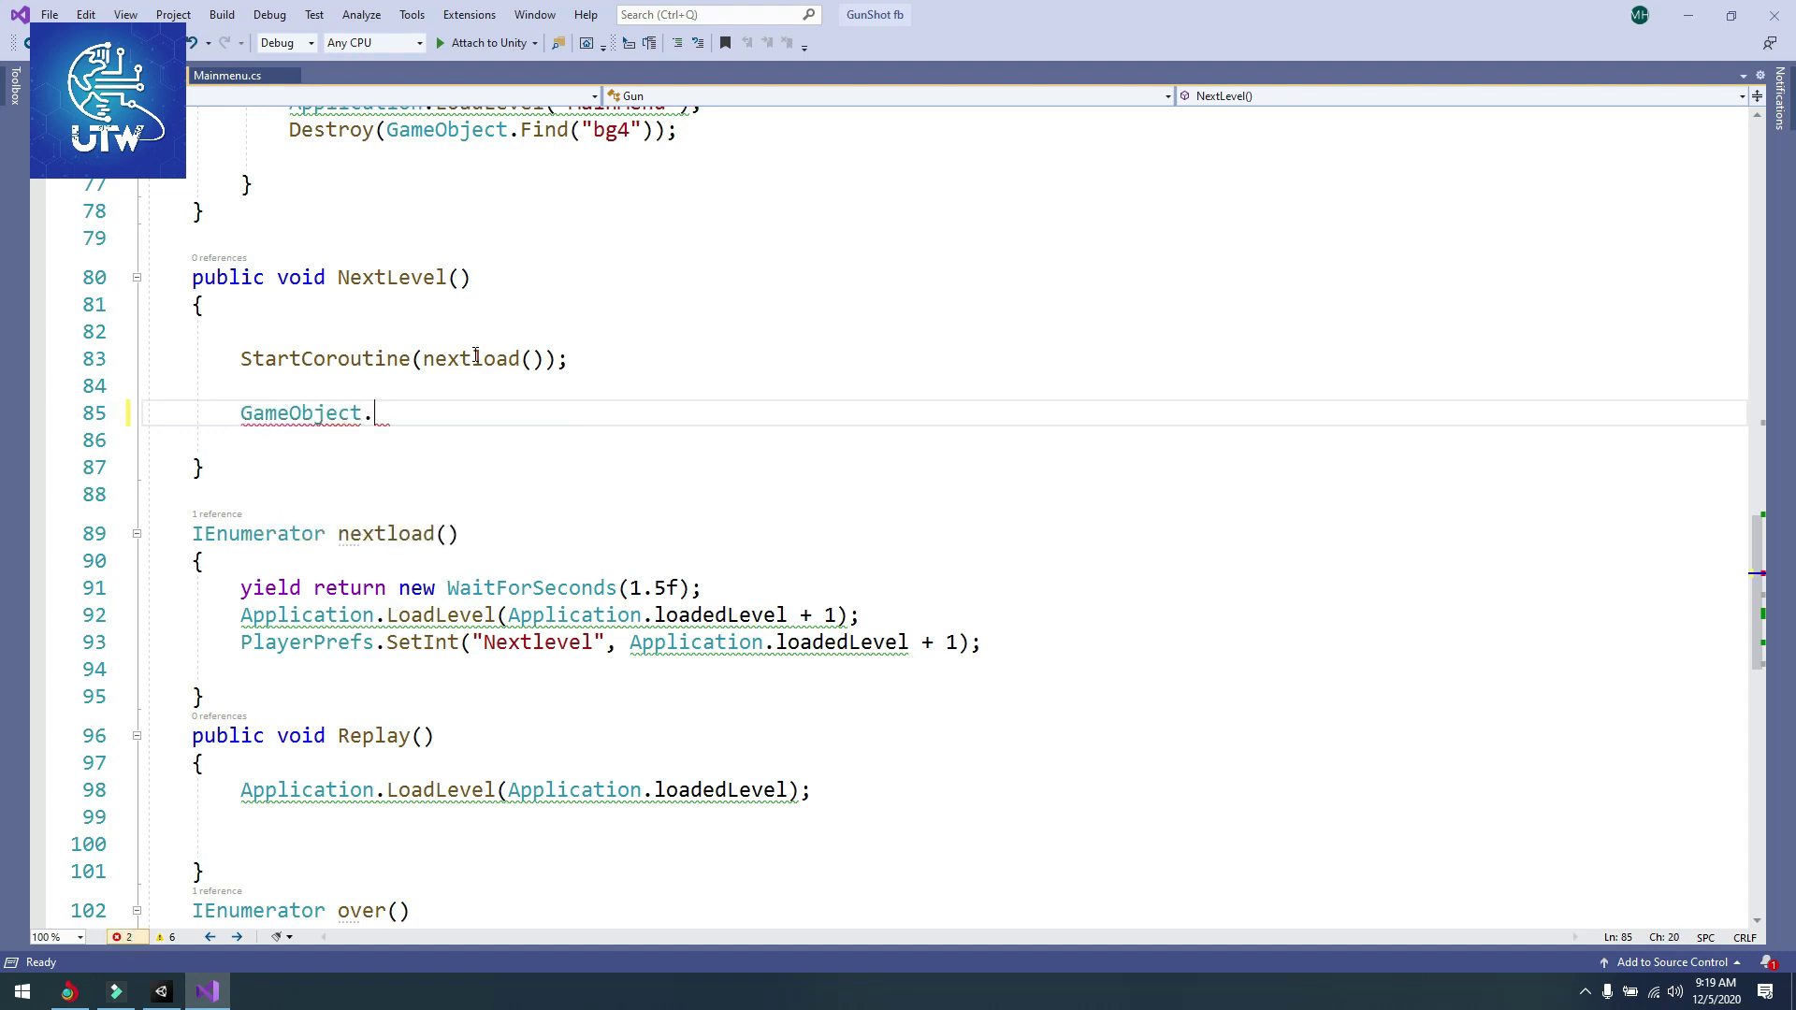
{"action": "type", "text": "finot"}
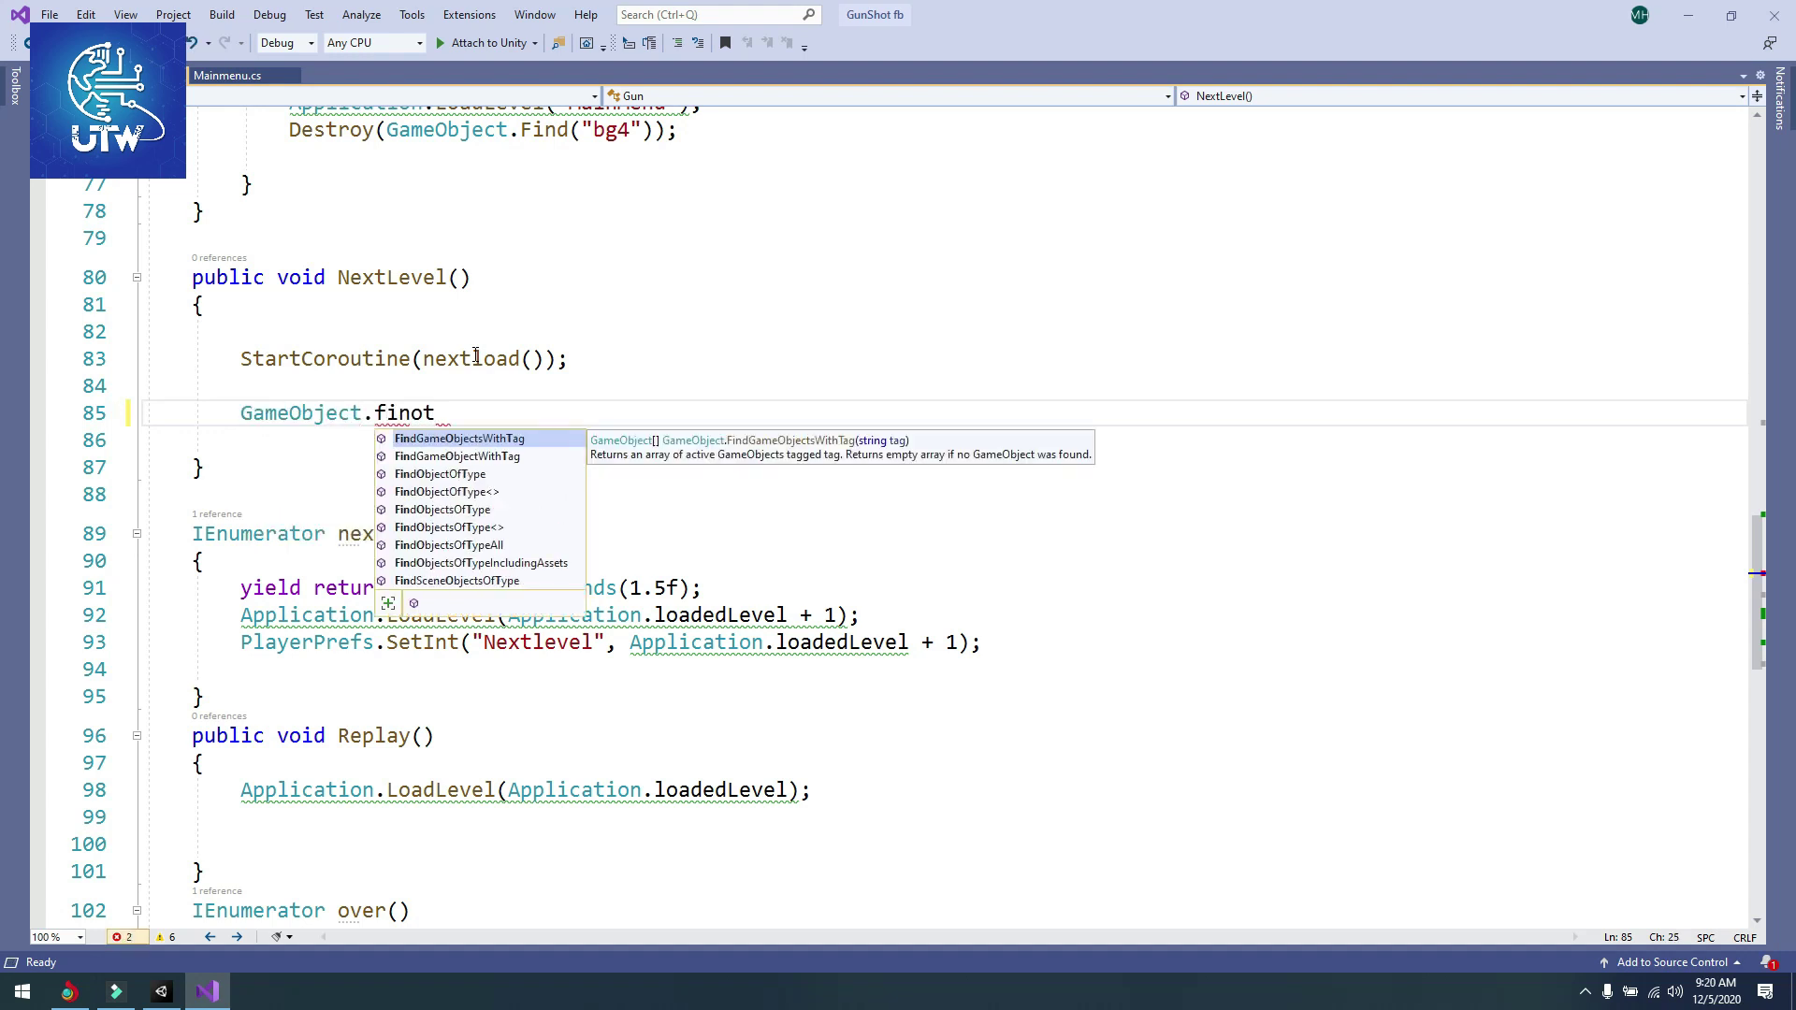
{"action": "key", "text": "Down"}
{"action": "key", "text": "Down"}
{"action": "key", "text": "Tab"}
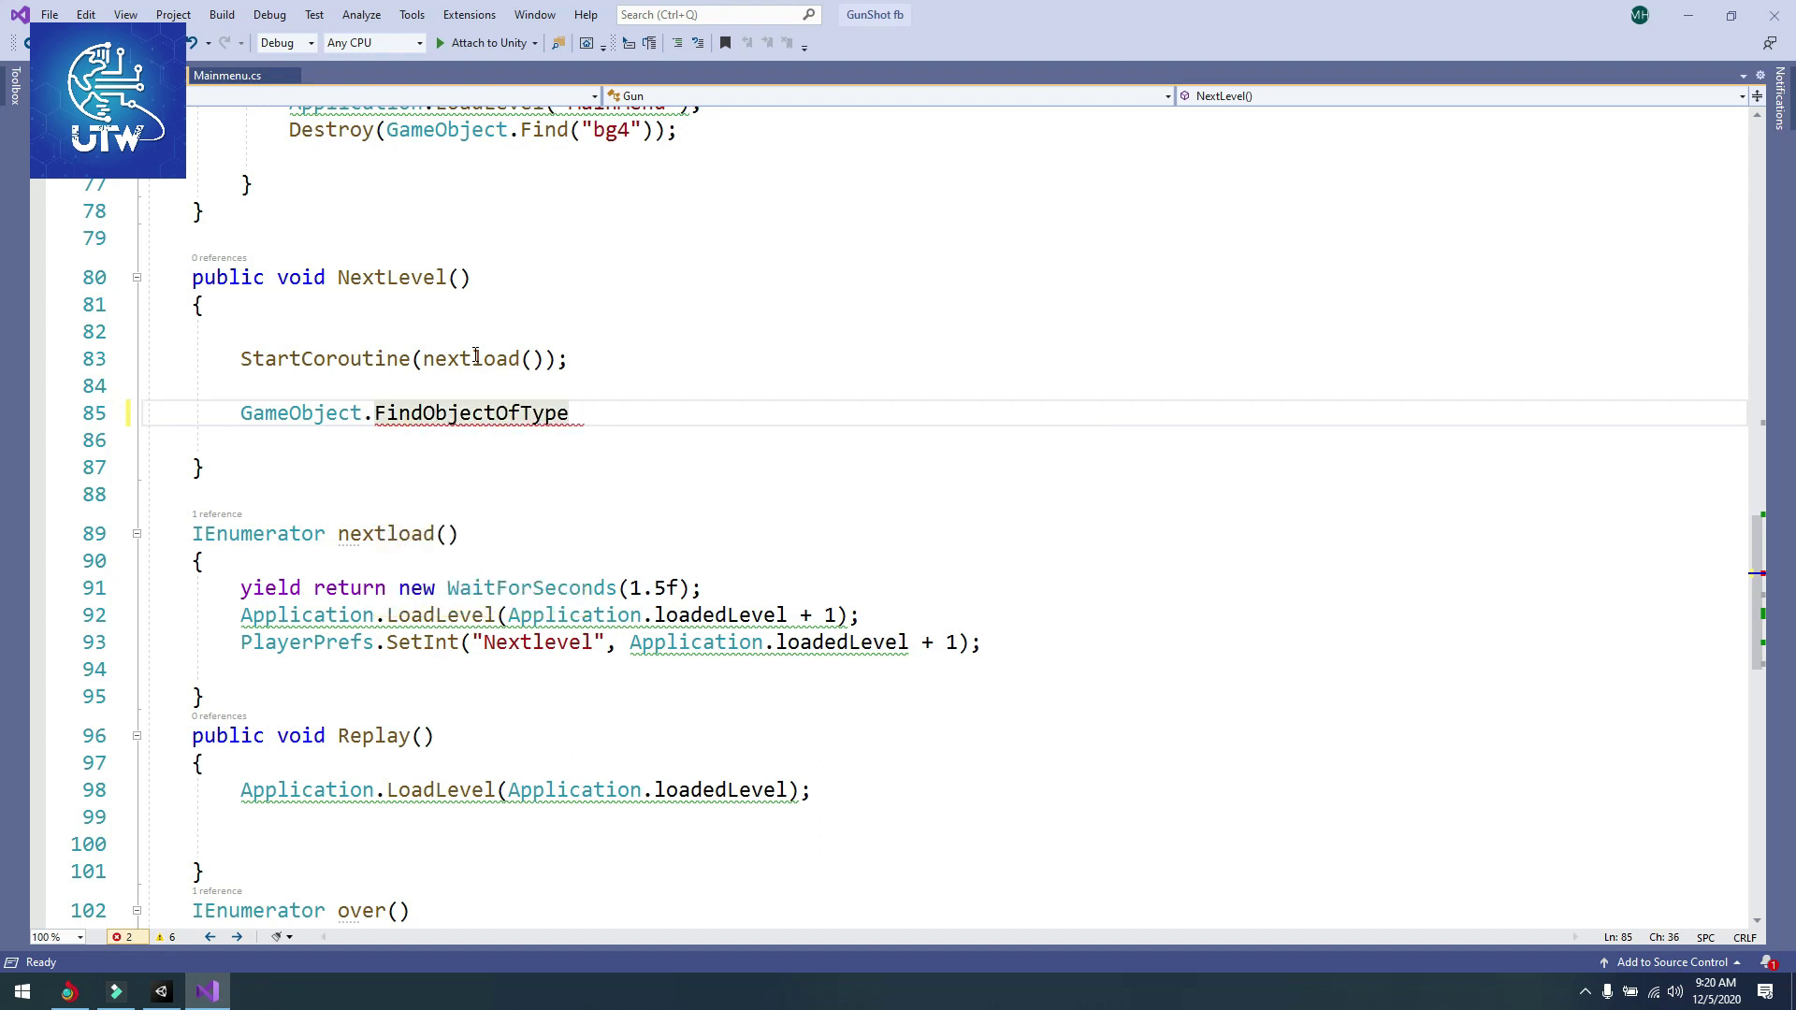
{"action": "type", "text": "<ins"}
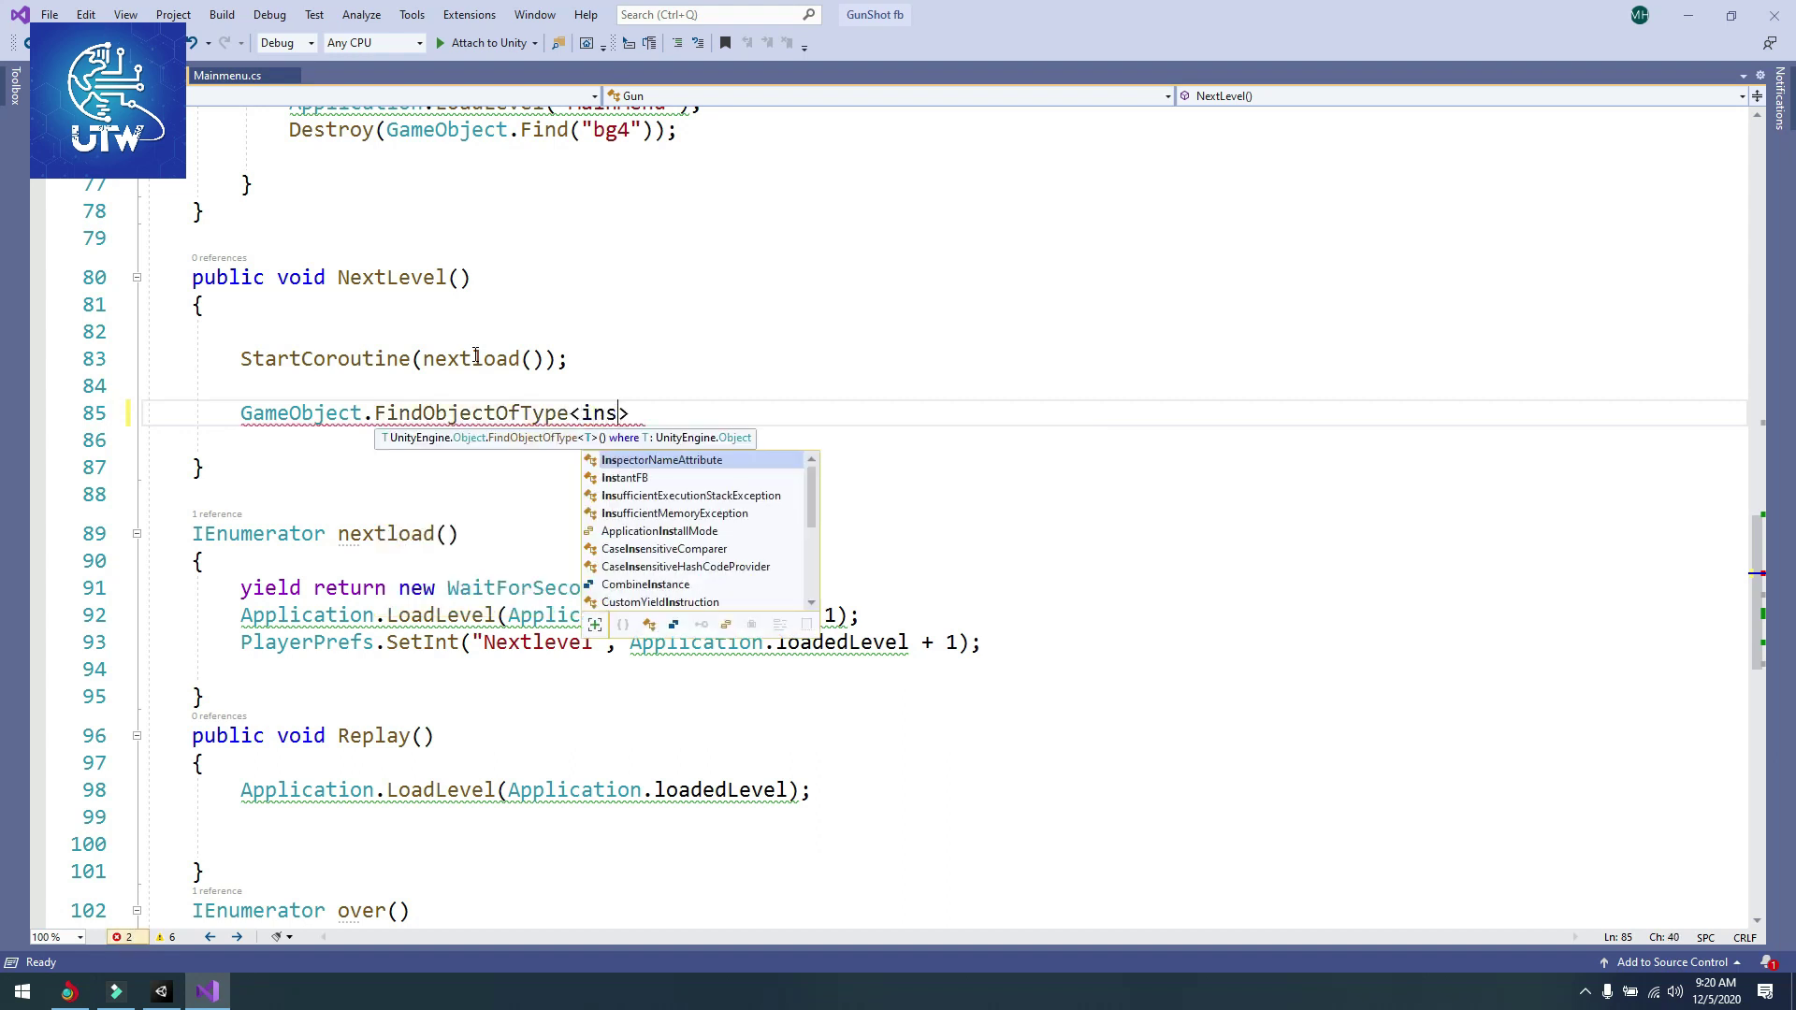
{"action": "type", "text": "tant"}
{"action": "key", "text": "Tab"}
{"action": "key", "text": "Right"}
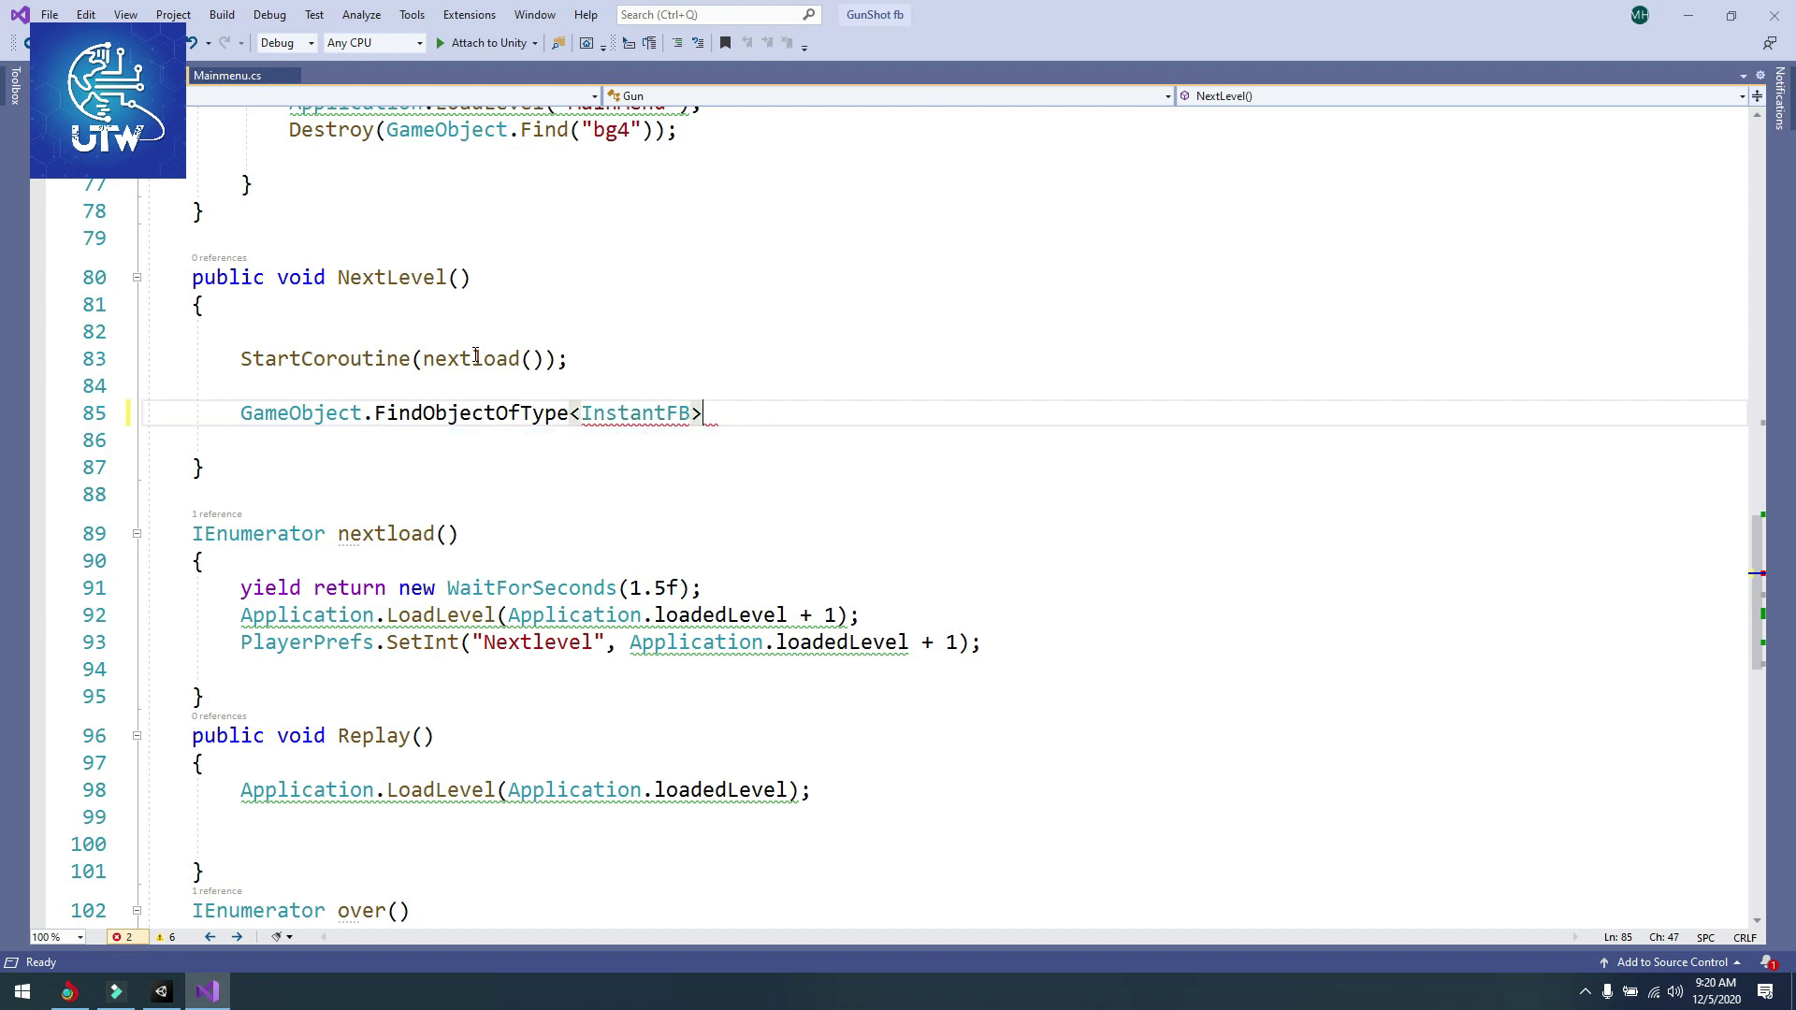
{"action": "type", "text": "()"}
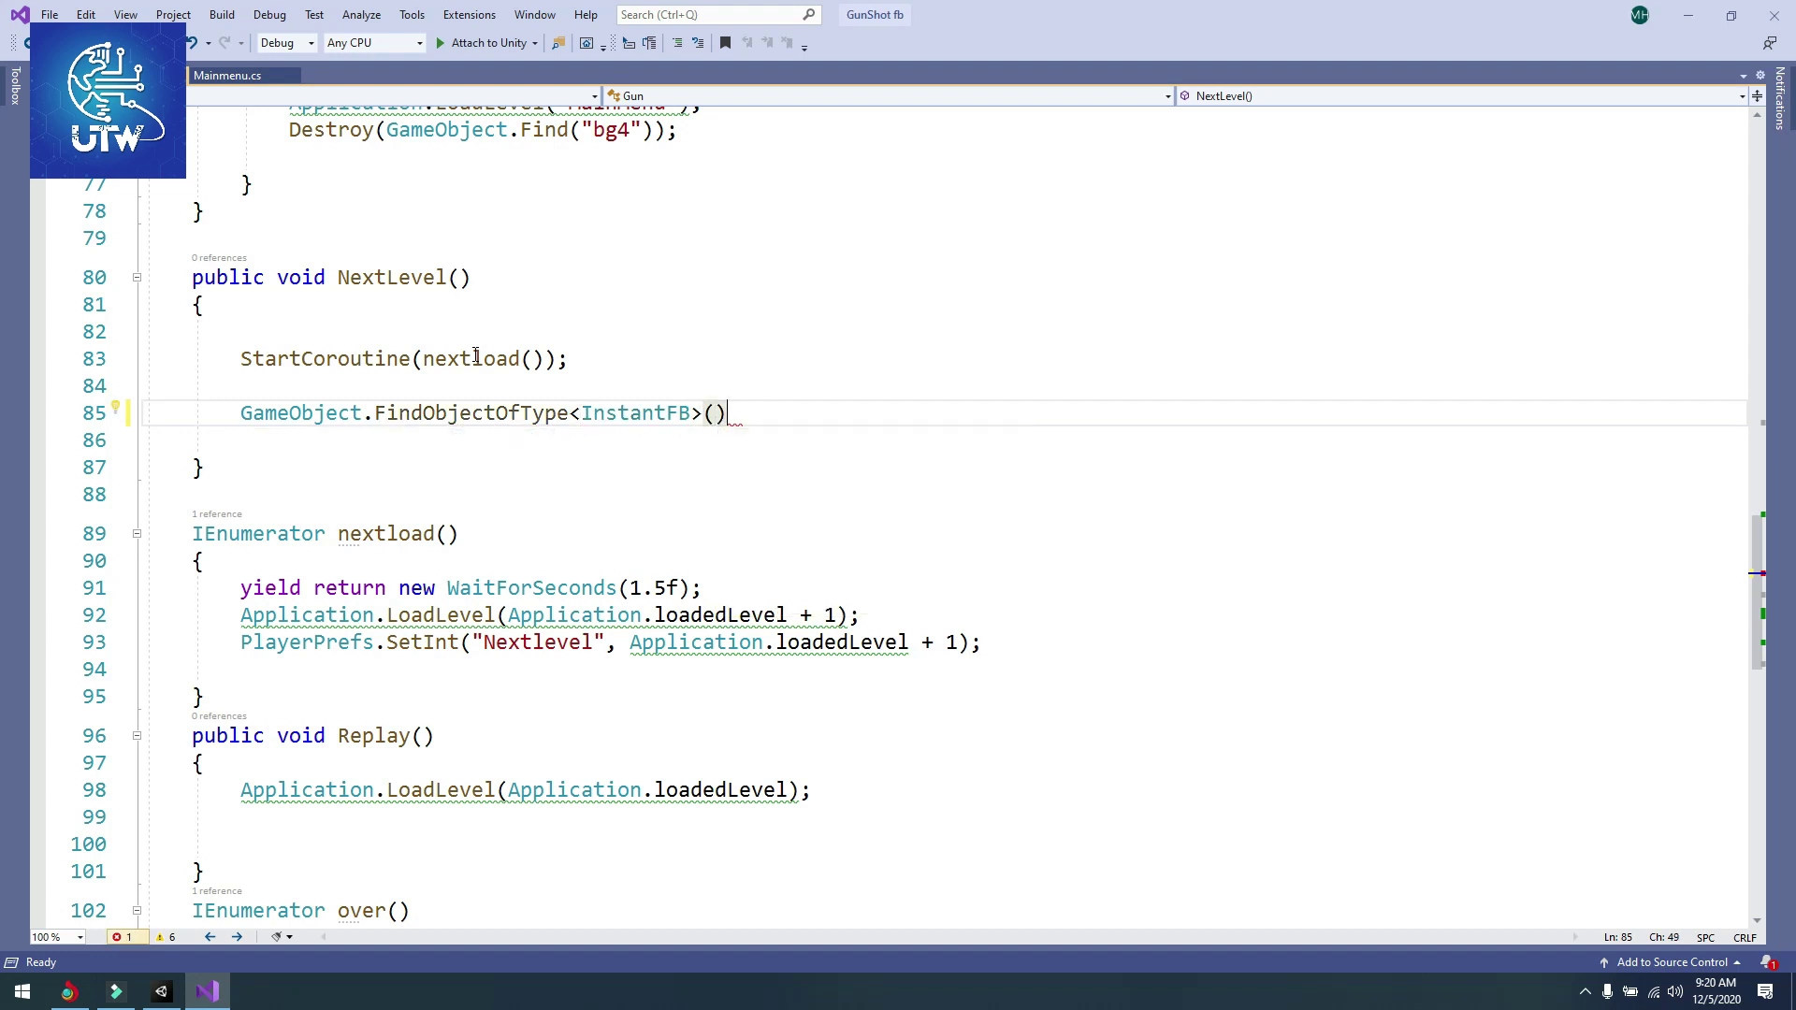
{"action": "type", "text": "."}
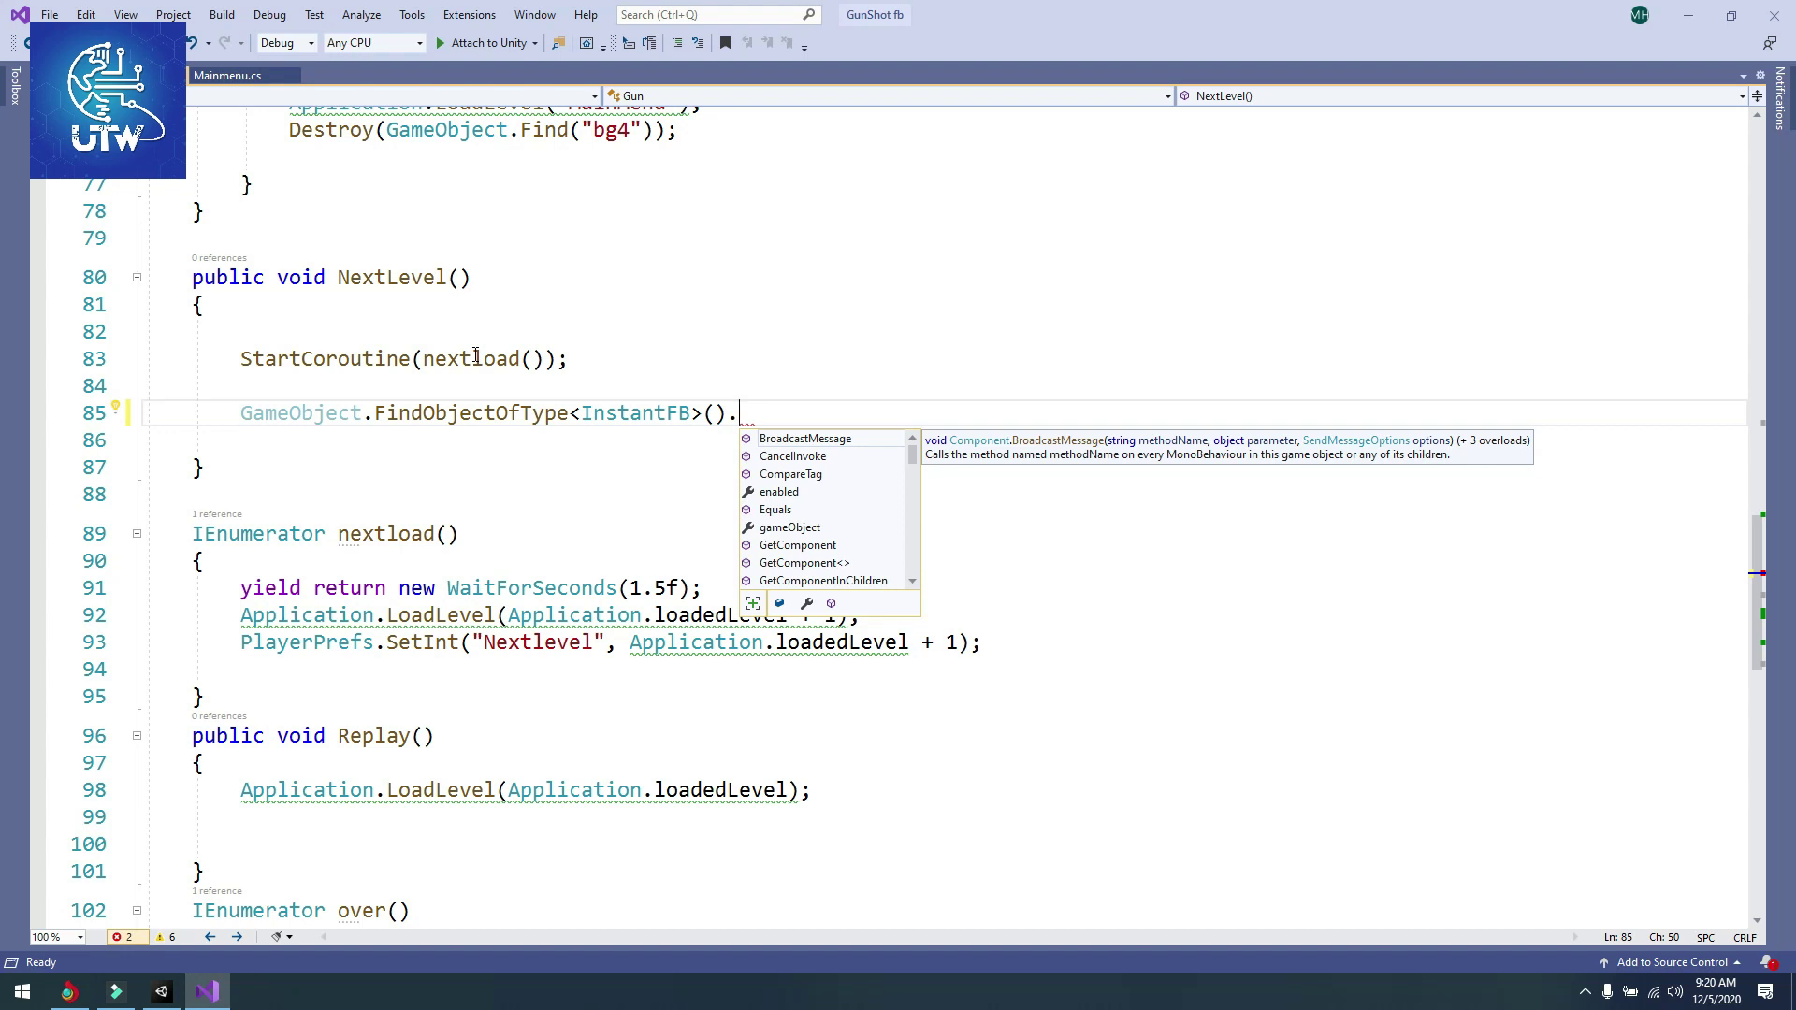
{"action": "type", "text": "sh"}
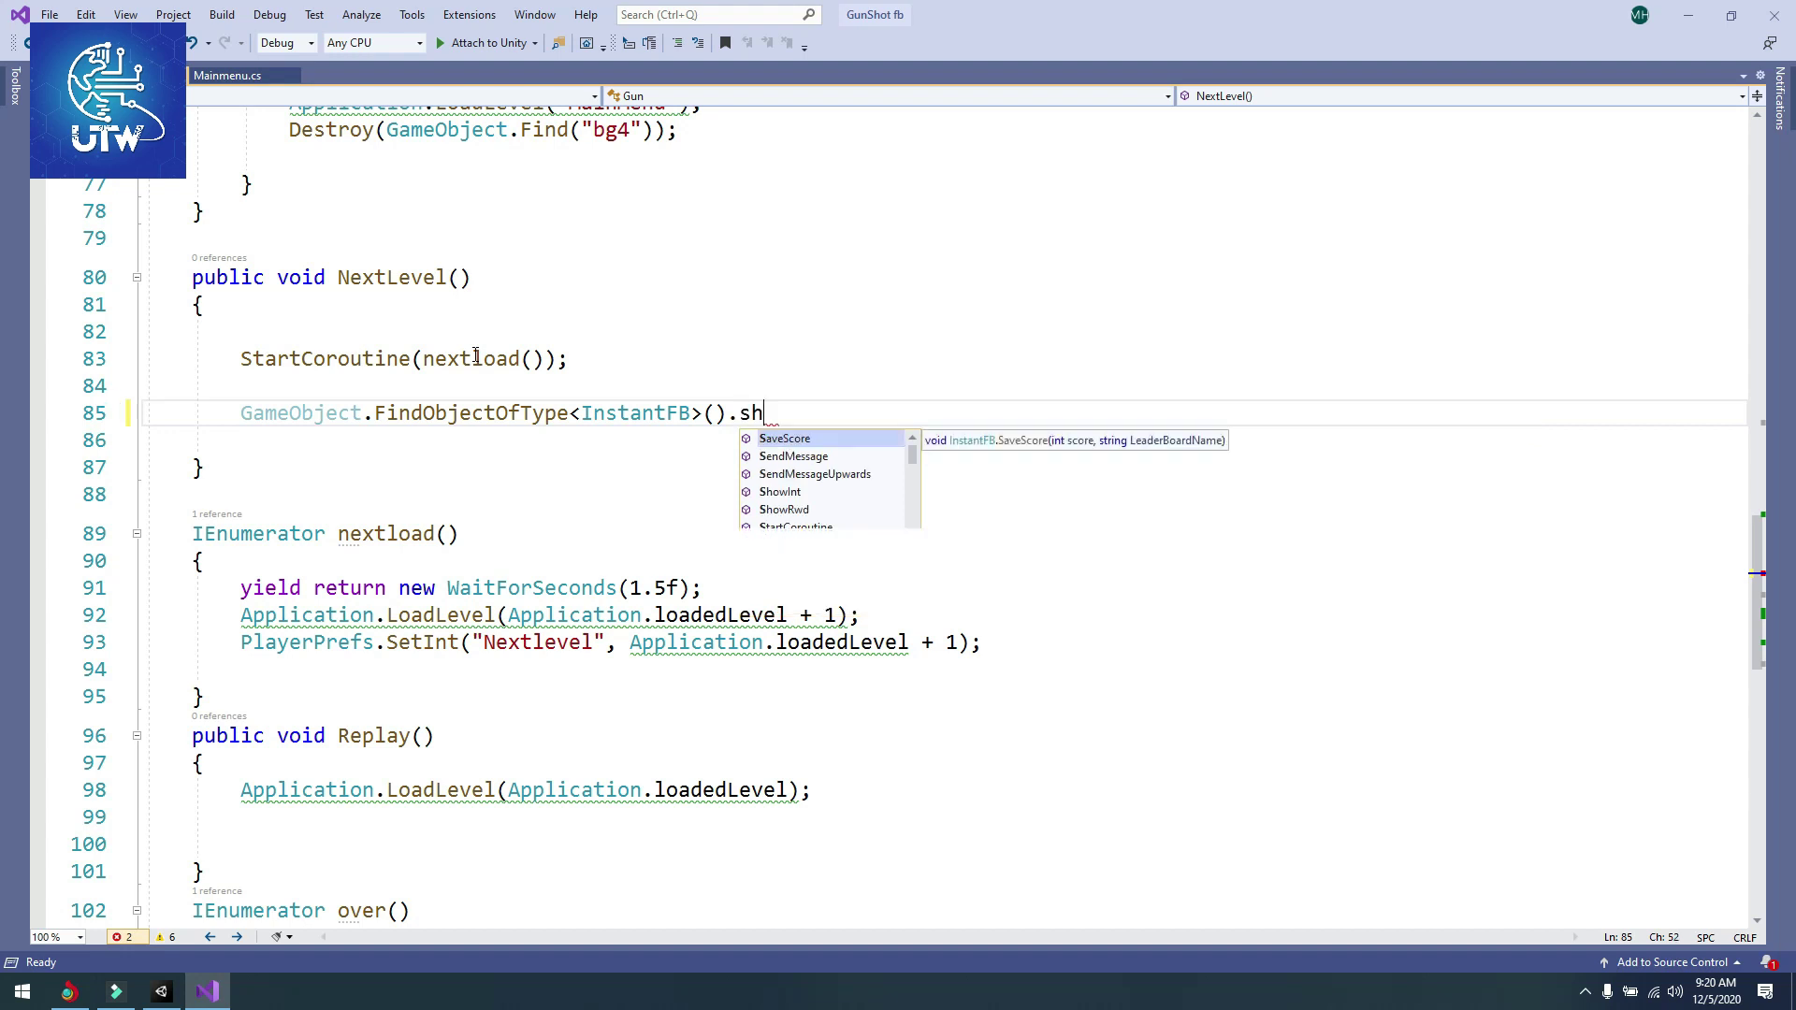
{"action": "type", "text": "o"}
{"action": "key", "text": "Tab"}
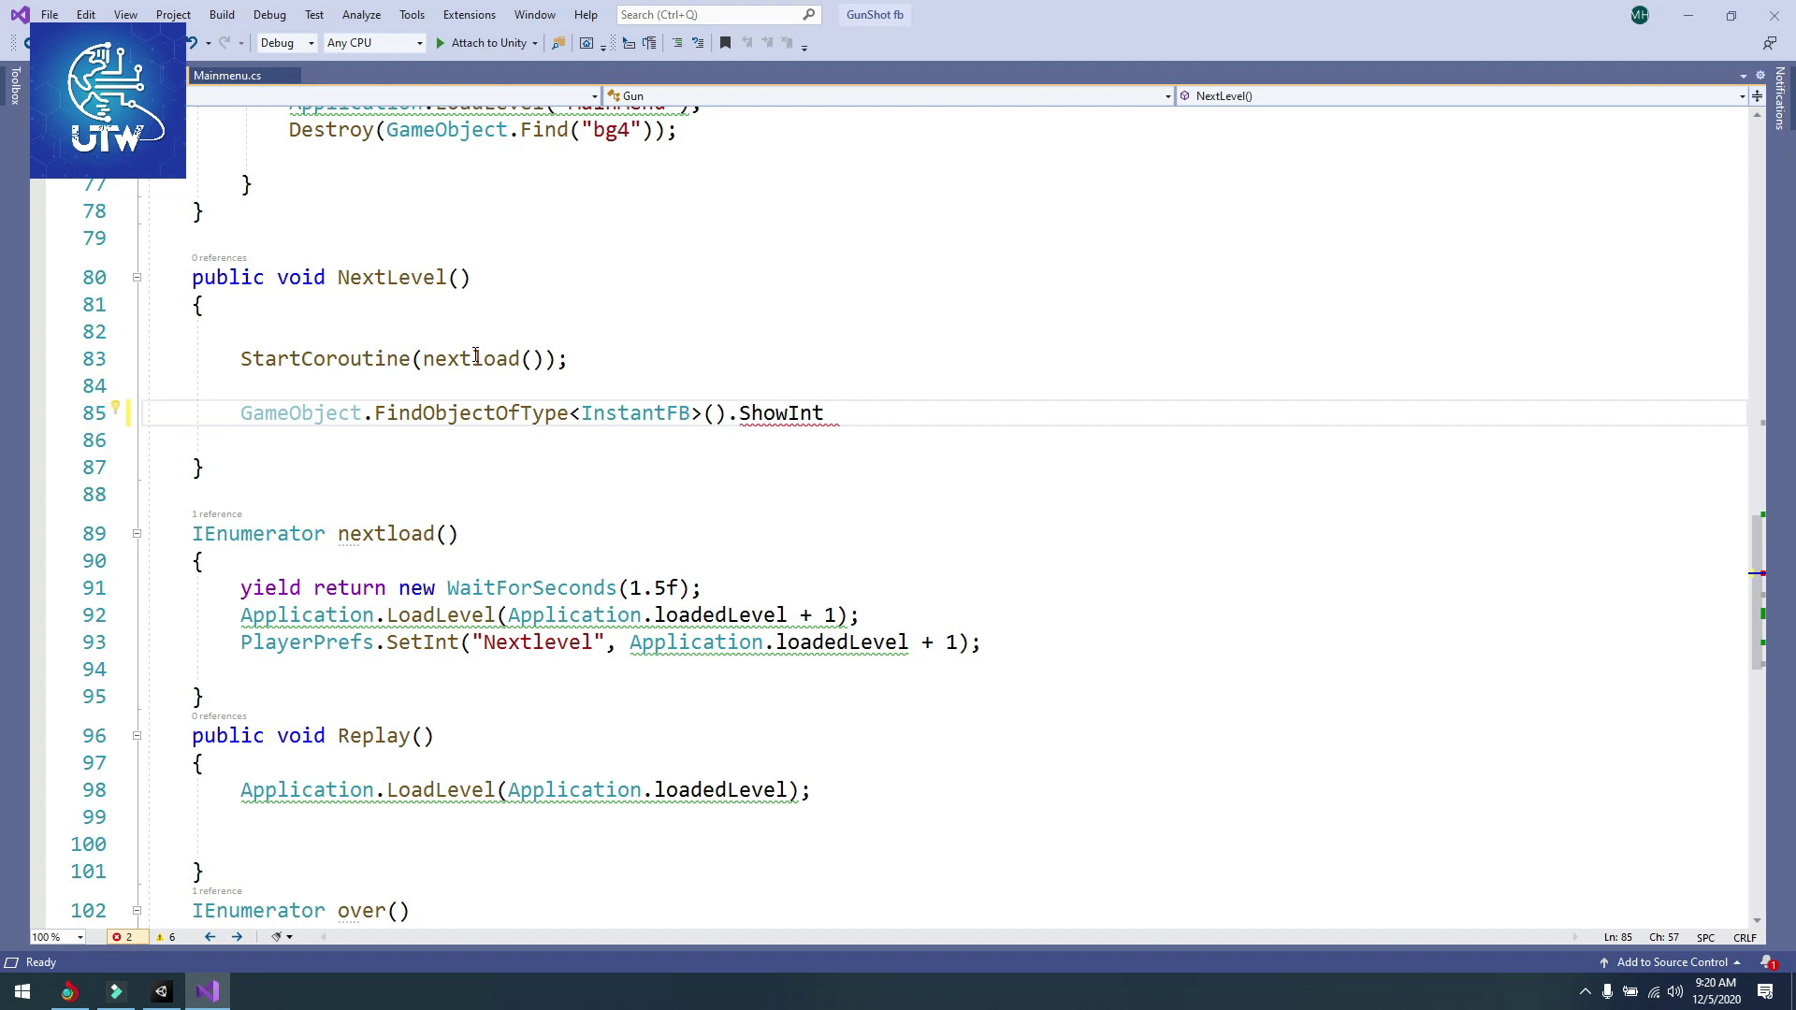
{"action": "type", "text": "(\""}
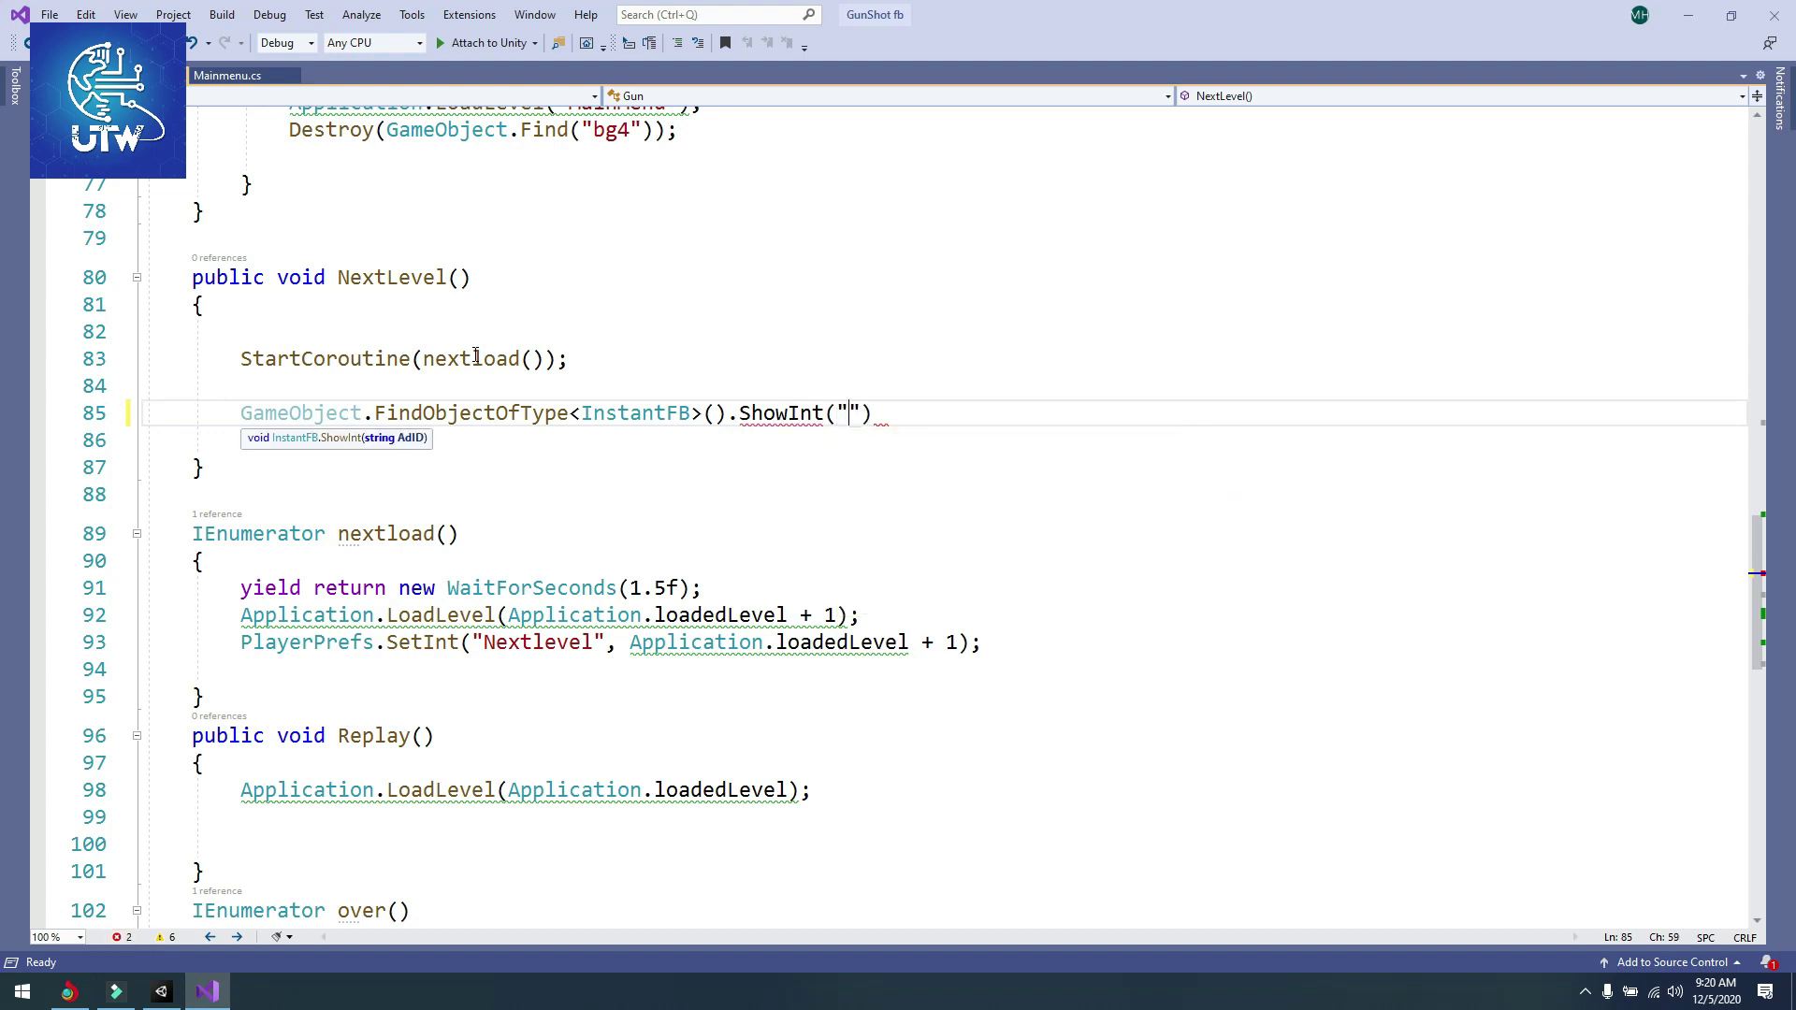
{"action": "key", "text": "Right"}
{"action": "key", "text": "Right"}
{"action": "type", "text": ";"}
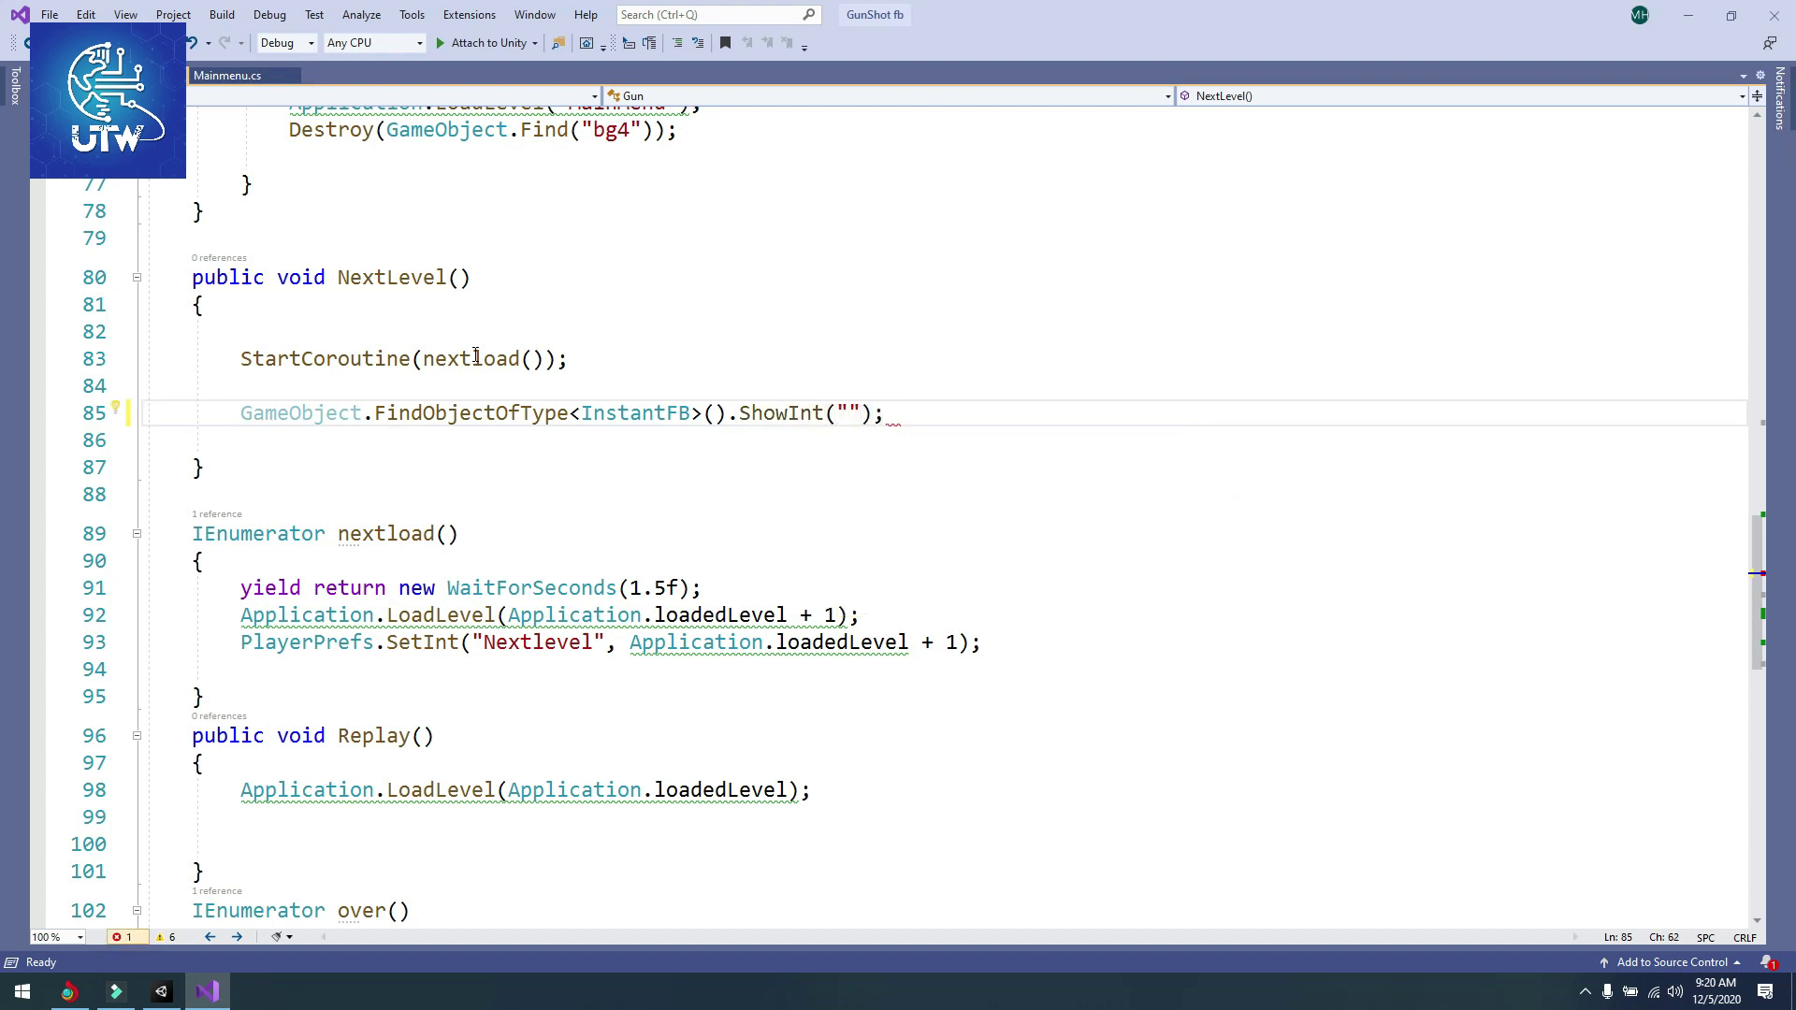
- Copy the interstitial ad ID from the ad id text file on the desktop and return to Visual Studio
{"action": "left_click", "coordinate": [1686, 17]}
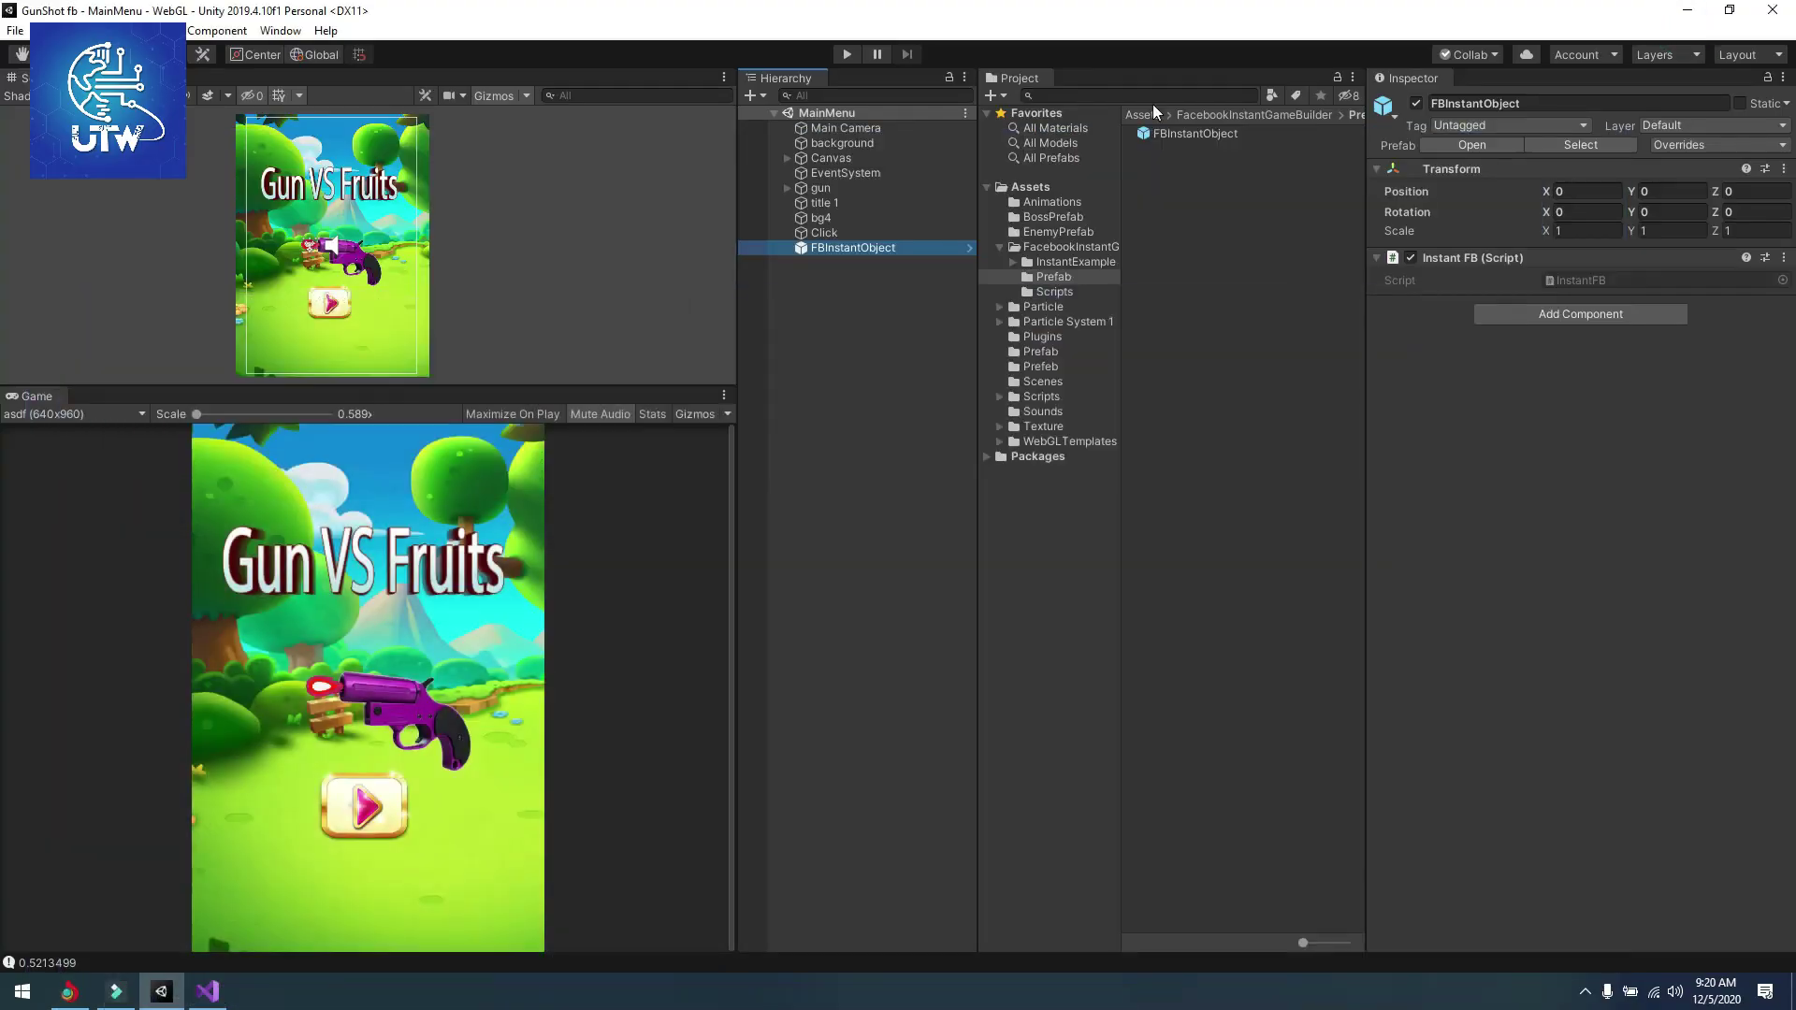
{"action": "left_click", "coordinate": [1686, 10]}
{"action": "double_click", "coordinate": [617, 321]}
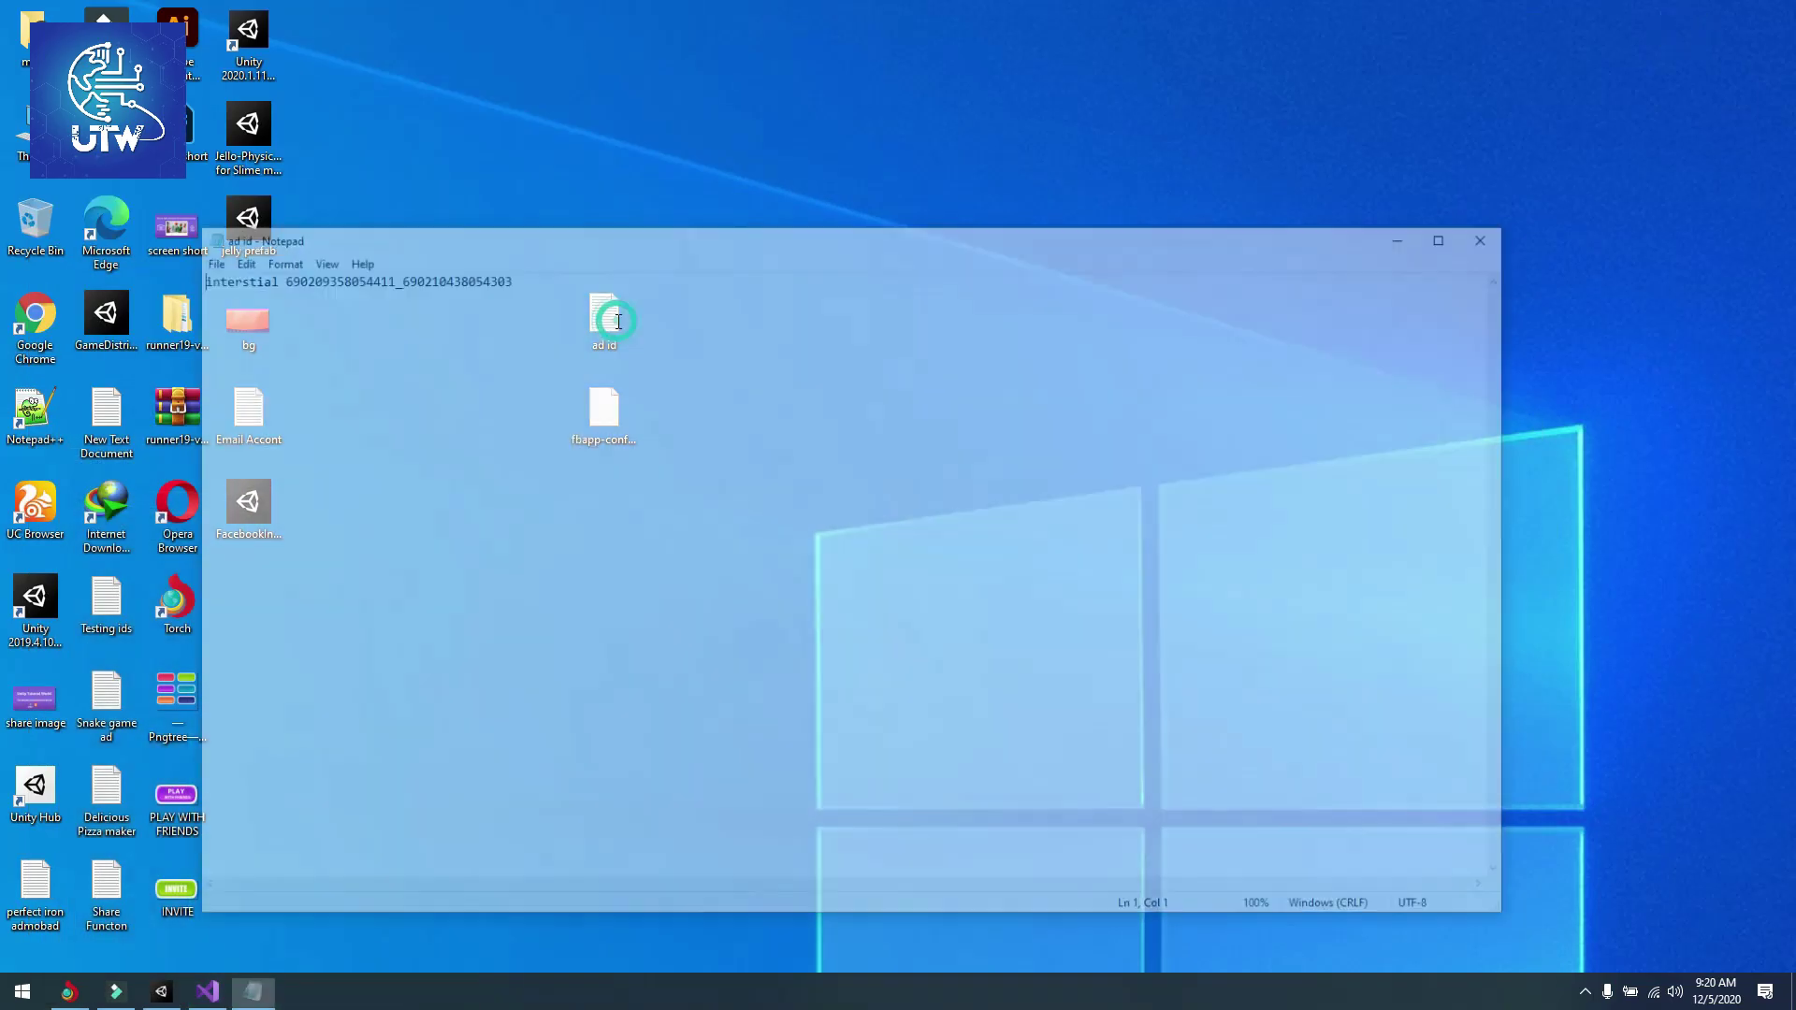
{"action": "left_click_drag", "start_coordinate": [522, 276], "coordinate": [275, 276]}
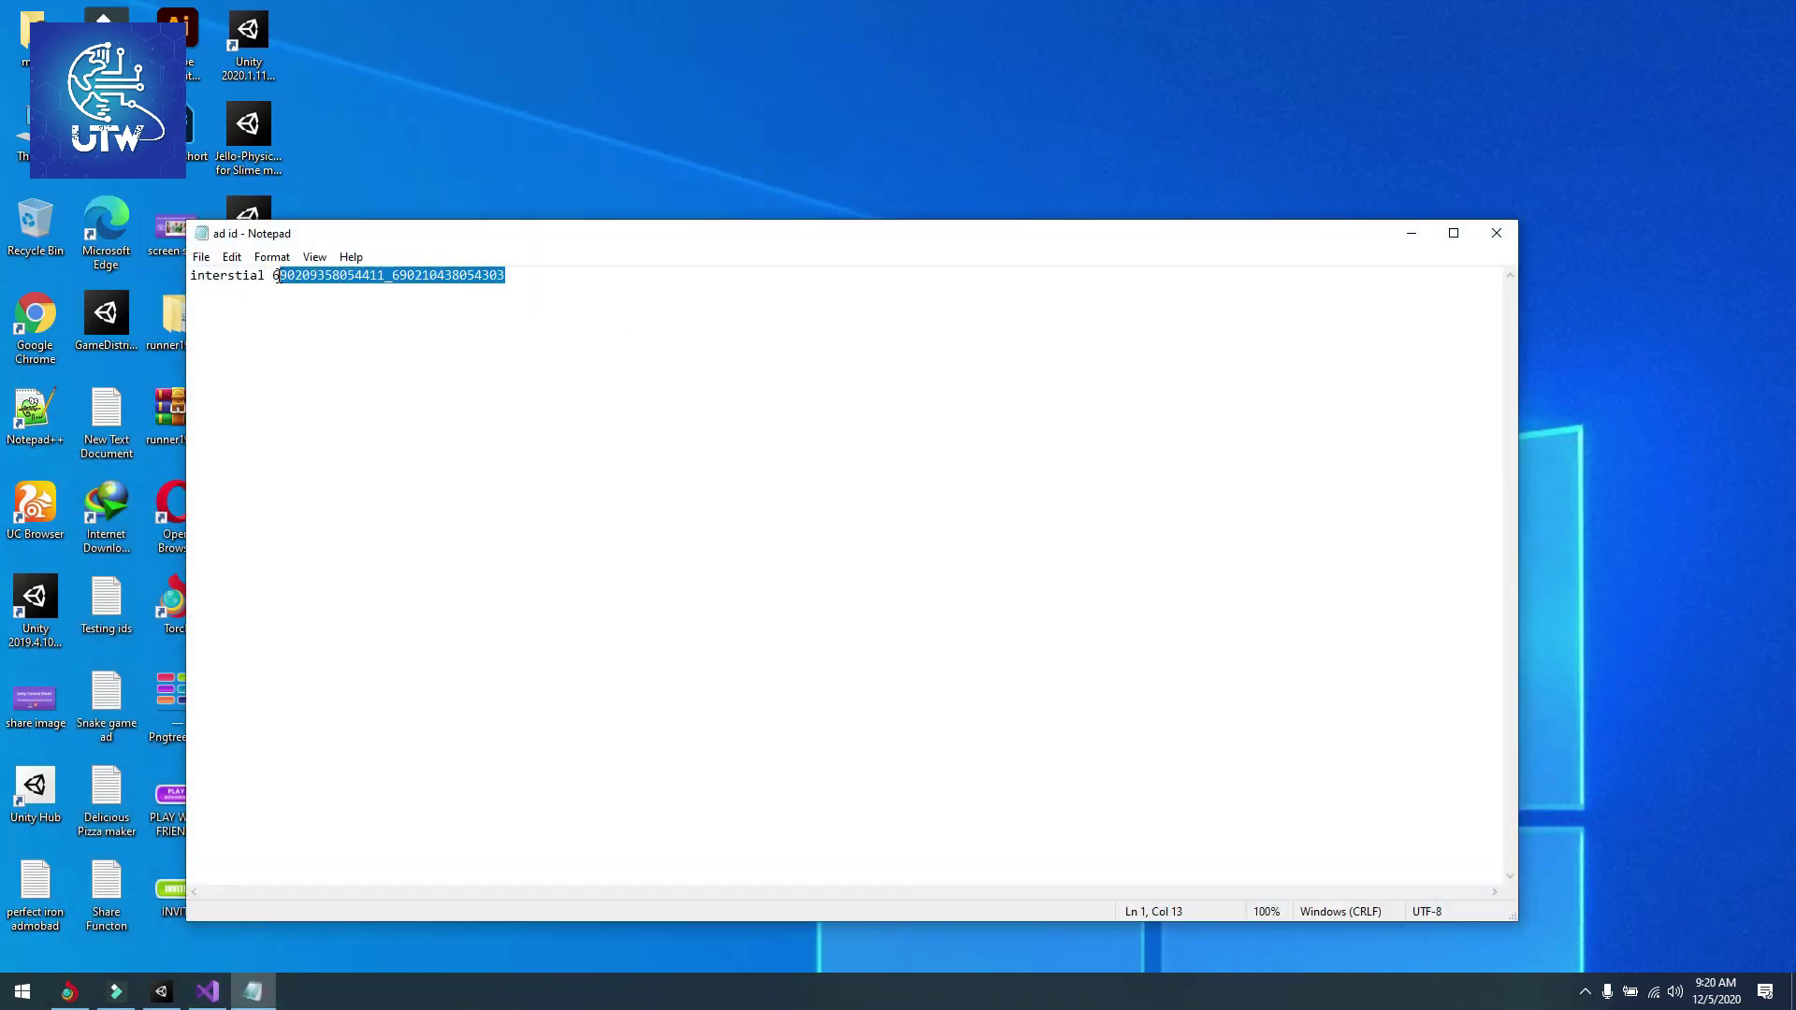
{"action": "right_click", "coordinate": [276, 275]}
{"action": "left_click", "coordinate": [336, 338]}
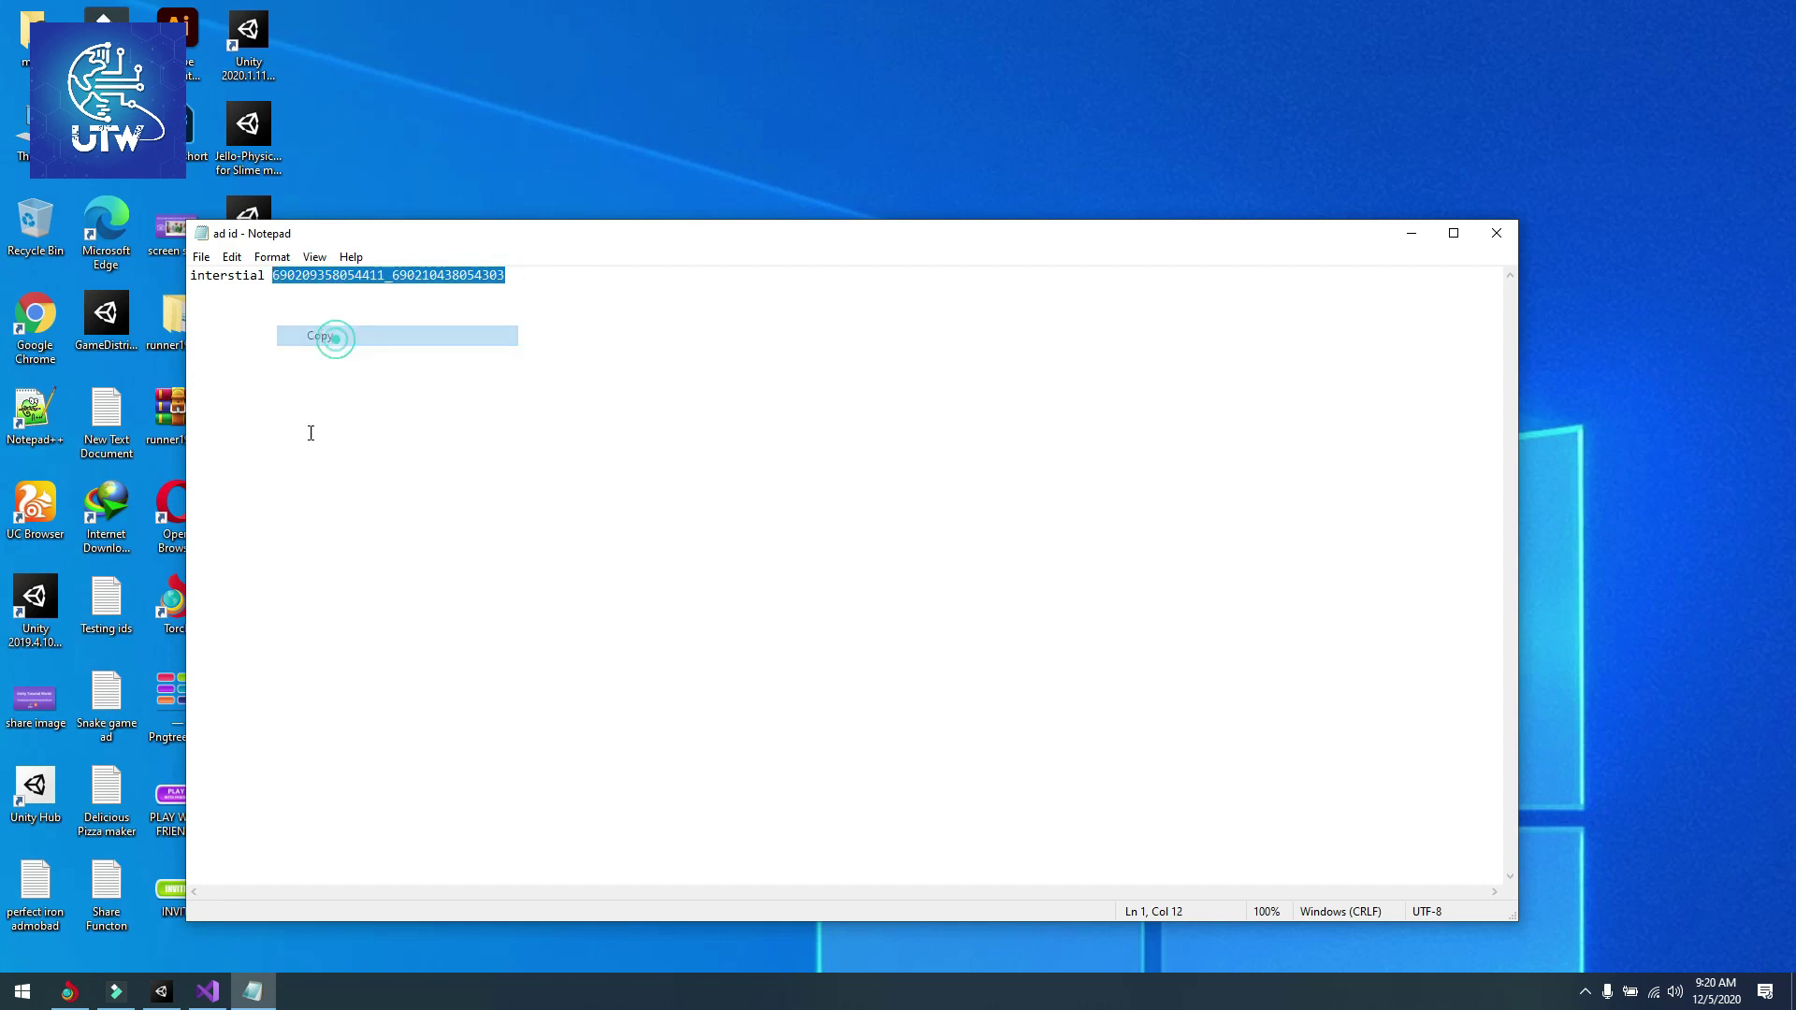
{"action": "left_click", "coordinate": [209, 993]}
- Paste the ad ID into ShowInt, then duplicate the line as a RequestInt call with the same ID
{"action": "left_click", "coordinate": [847, 413]}
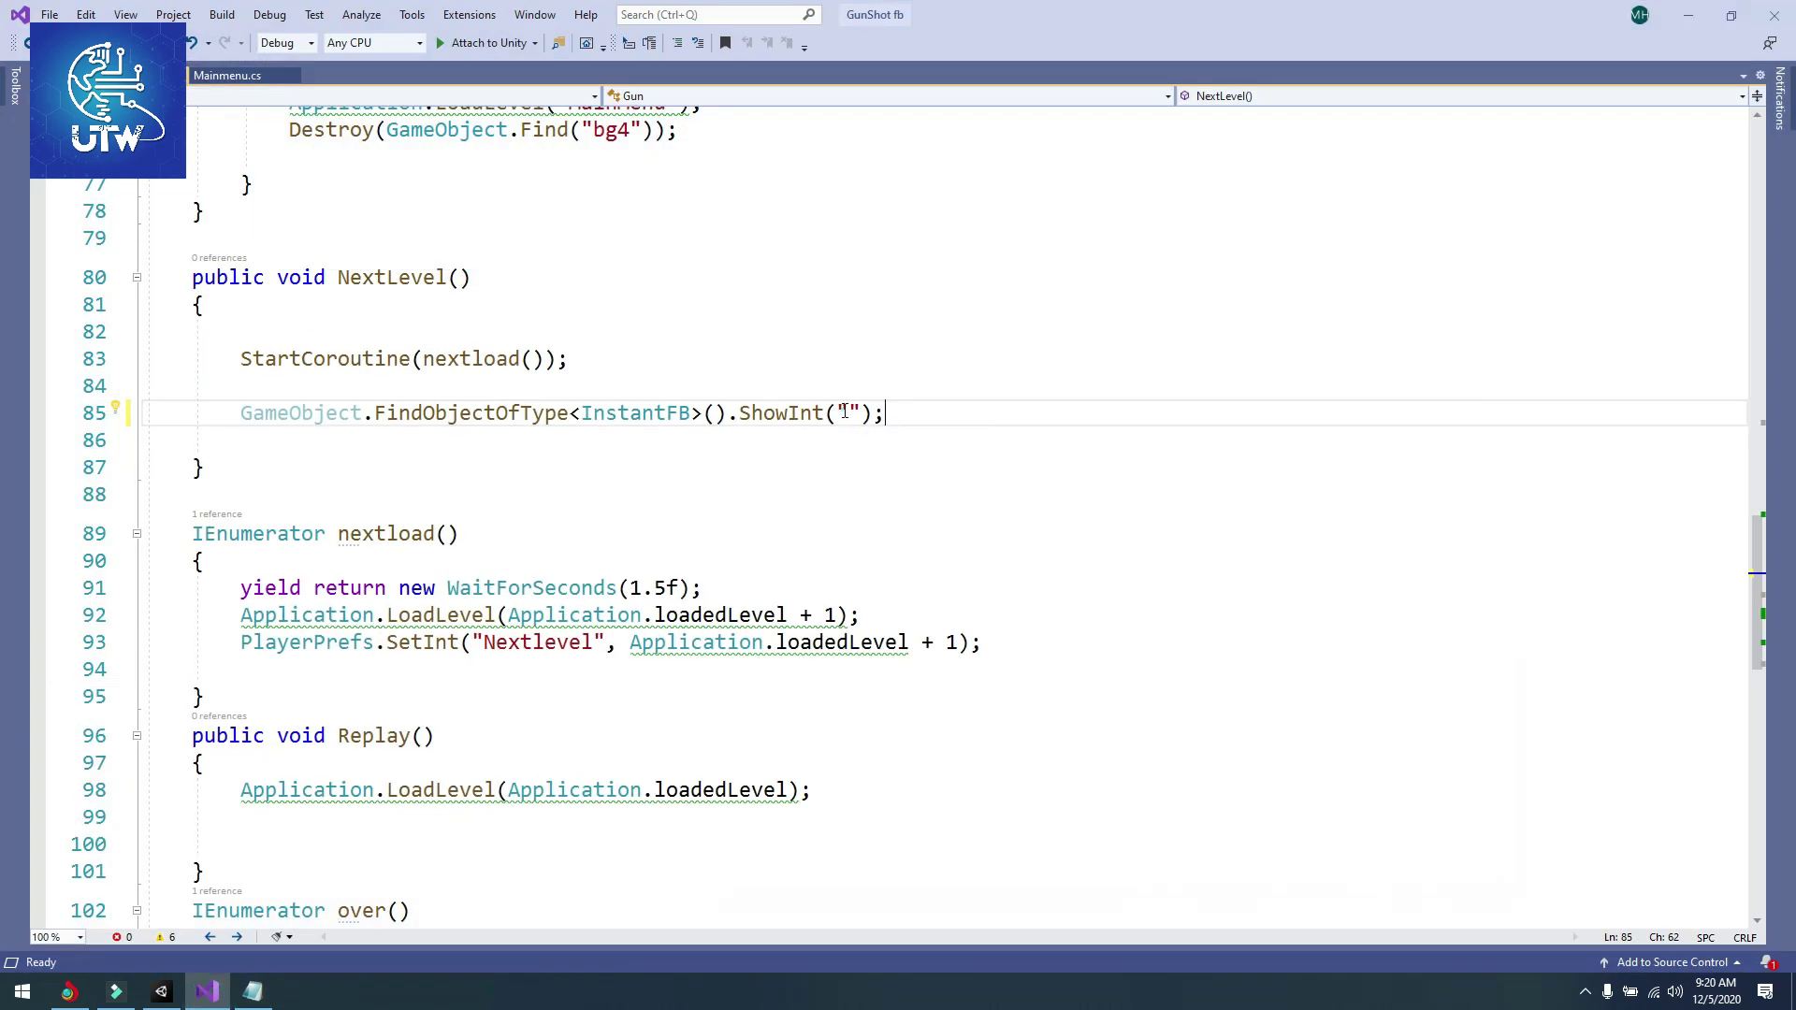
{"action": "key", "text": "ctrl+v"}
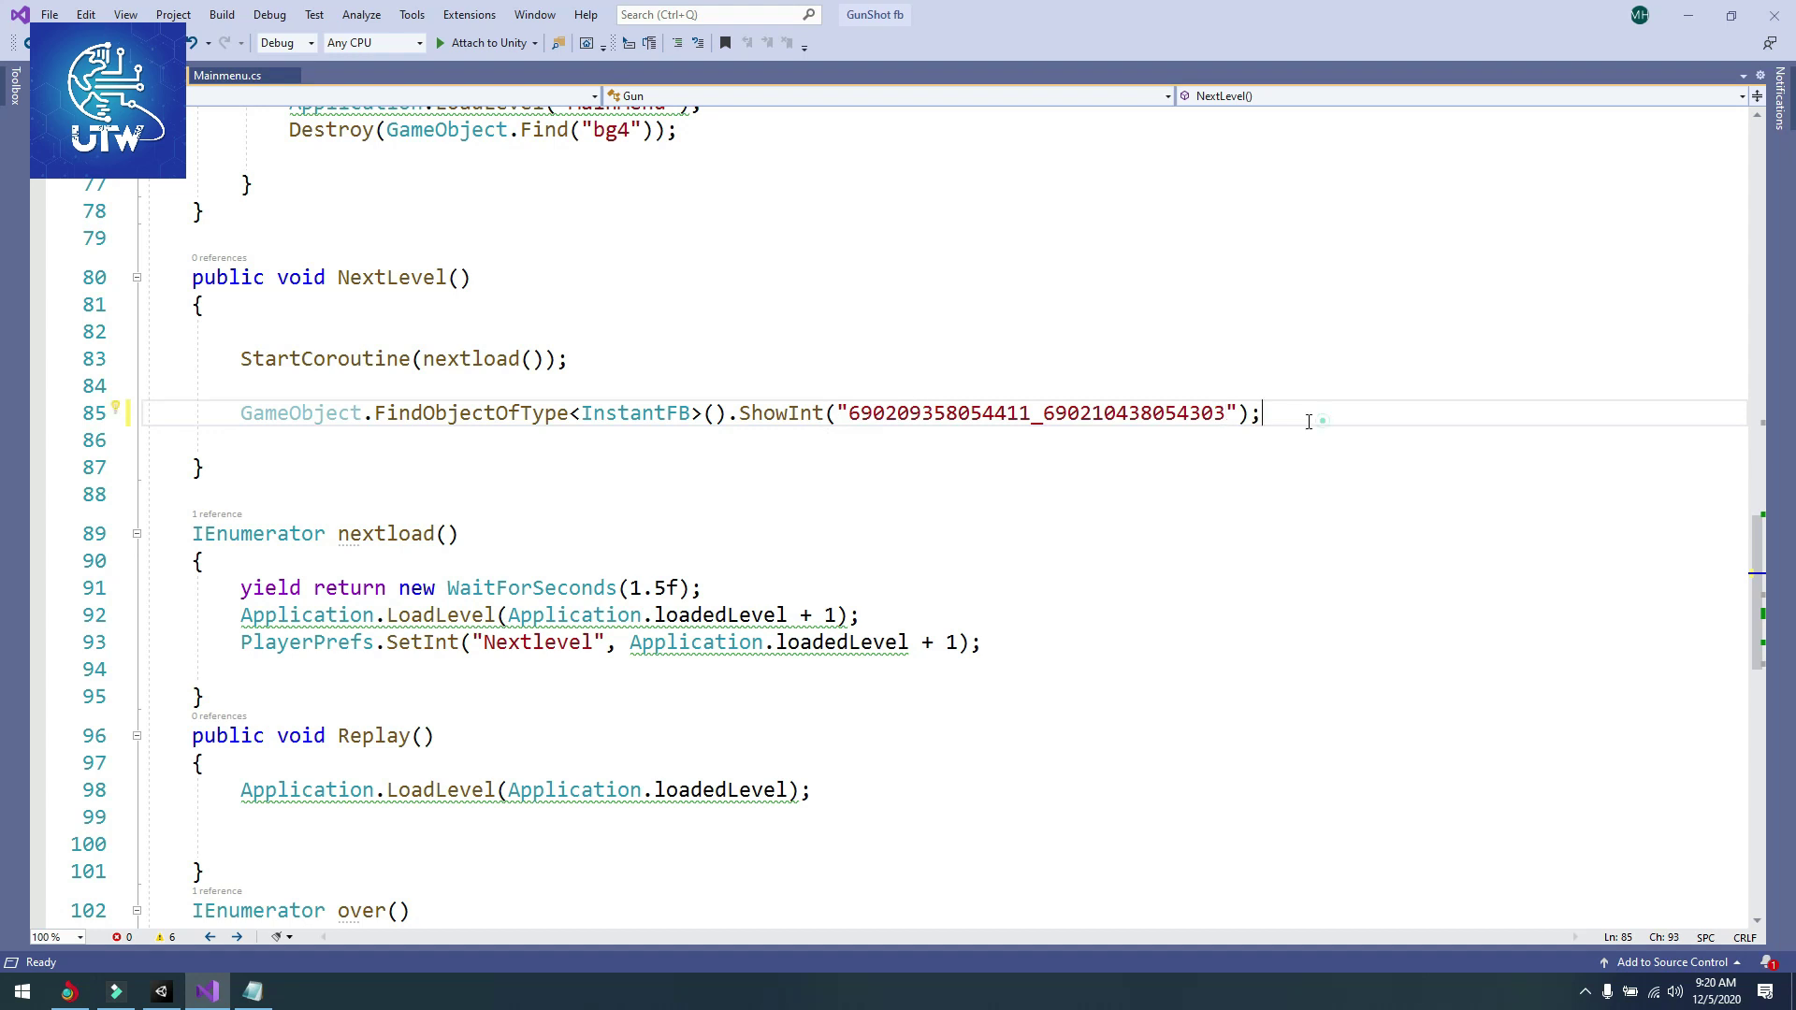
{"action": "left_click_drag", "start_coordinate": [1308, 422], "coordinate": [239, 425]}
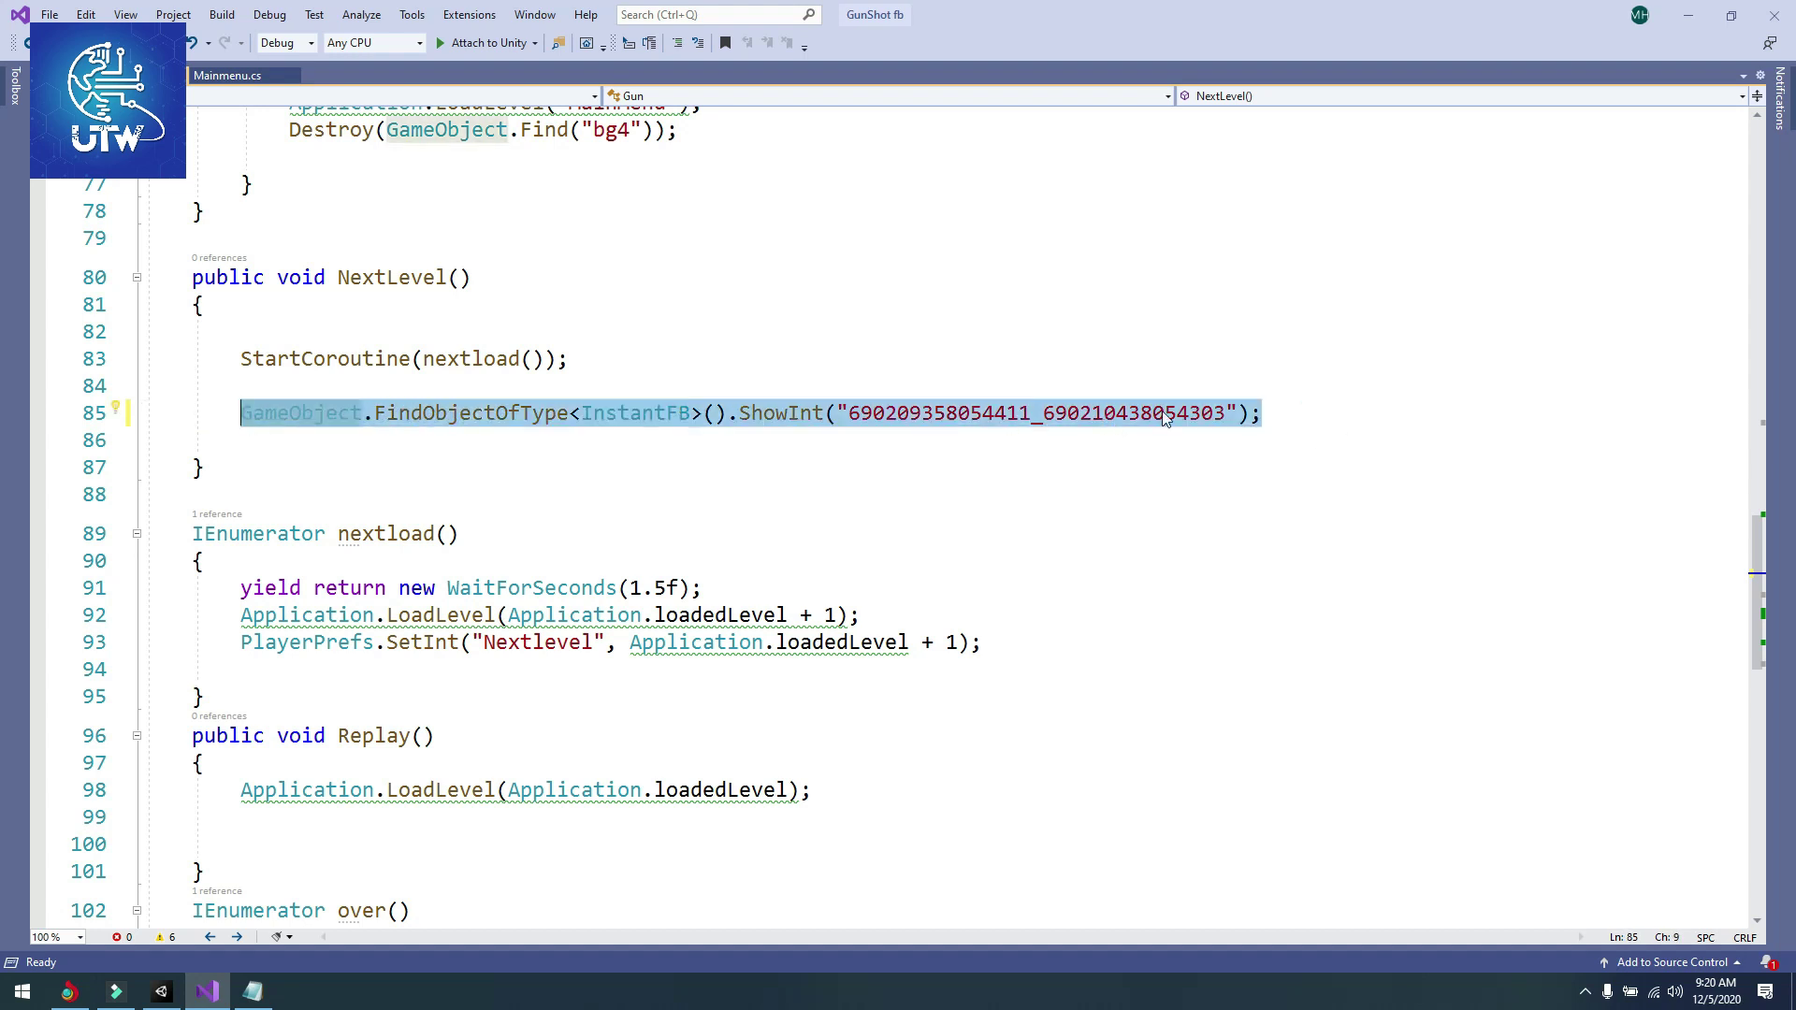
{"action": "left_click", "coordinate": [1264, 413]}
{"action": "key", "text": "Return"}
{"action": "key", "text": "ctrl+v"}
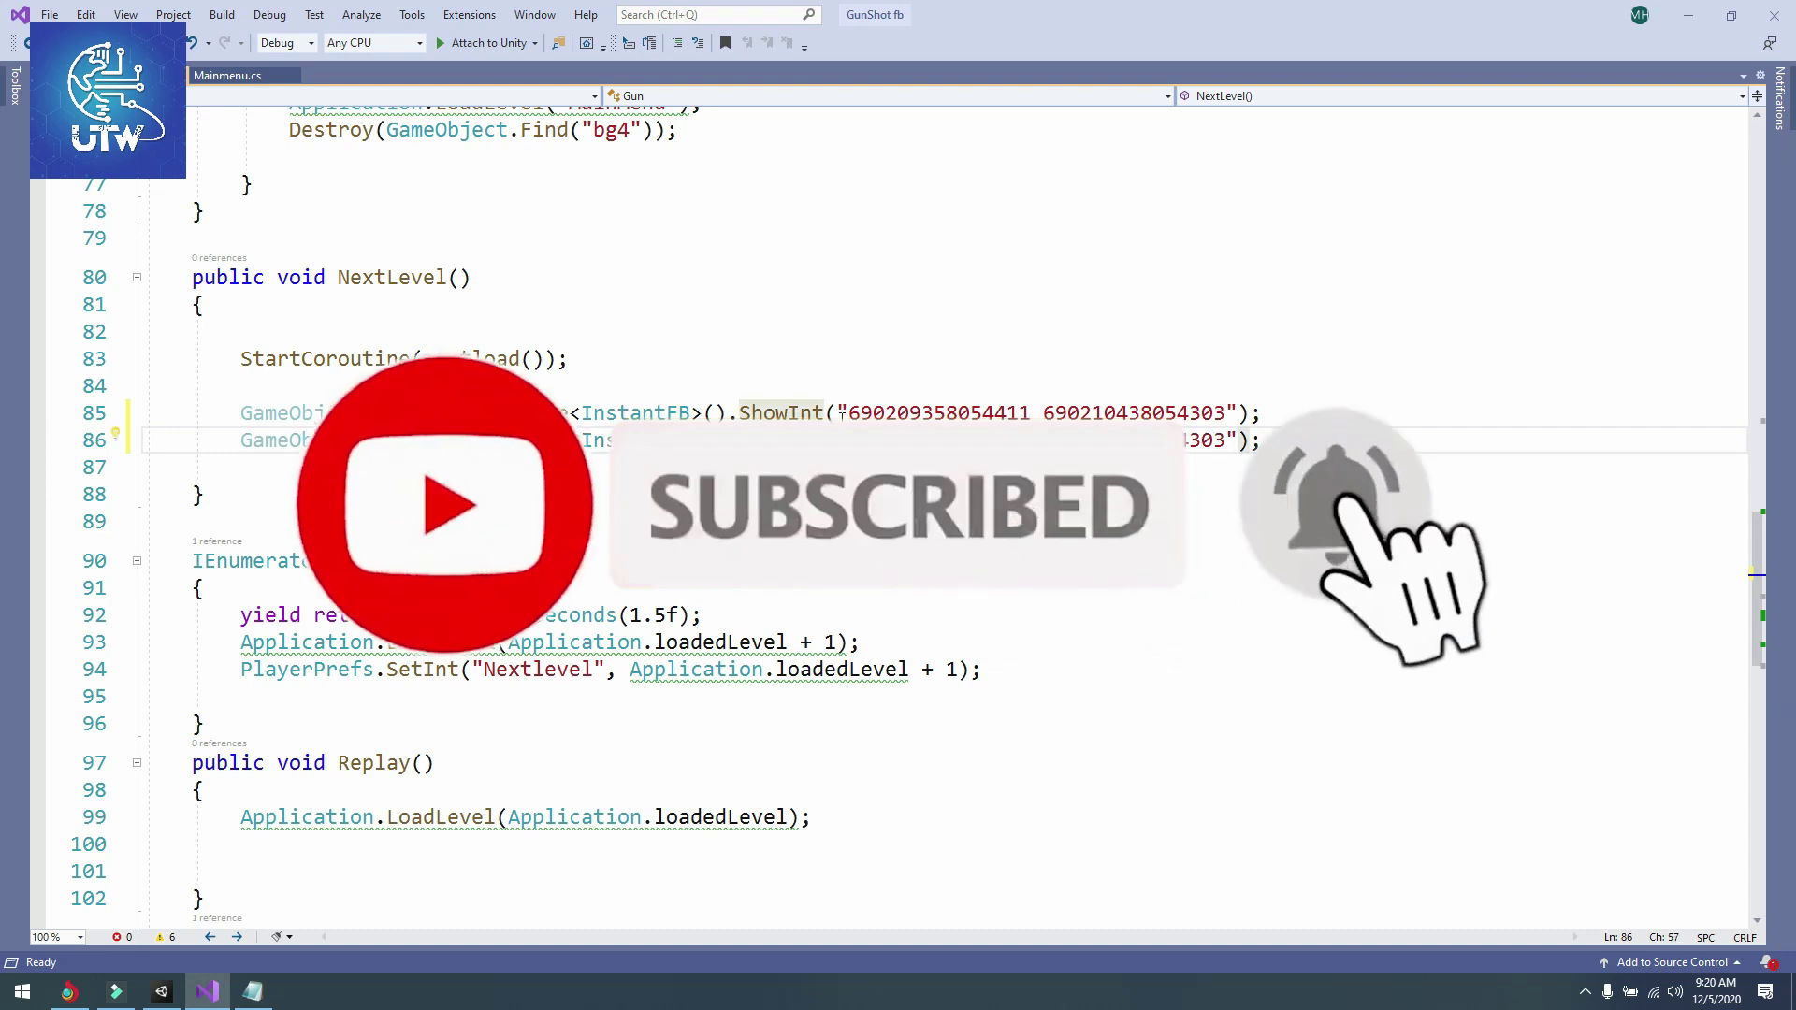
{"action": "key", "text": "BackSpace"}
{"action": "key", "text": "BackSpace"}
{"action": "key", "text": "BackSpace"}
{"action": "key", "text": "BackSpace"}
{"action": "key", "text": "BackSpace"}
{"action": "key", "text": "BackSpace"}
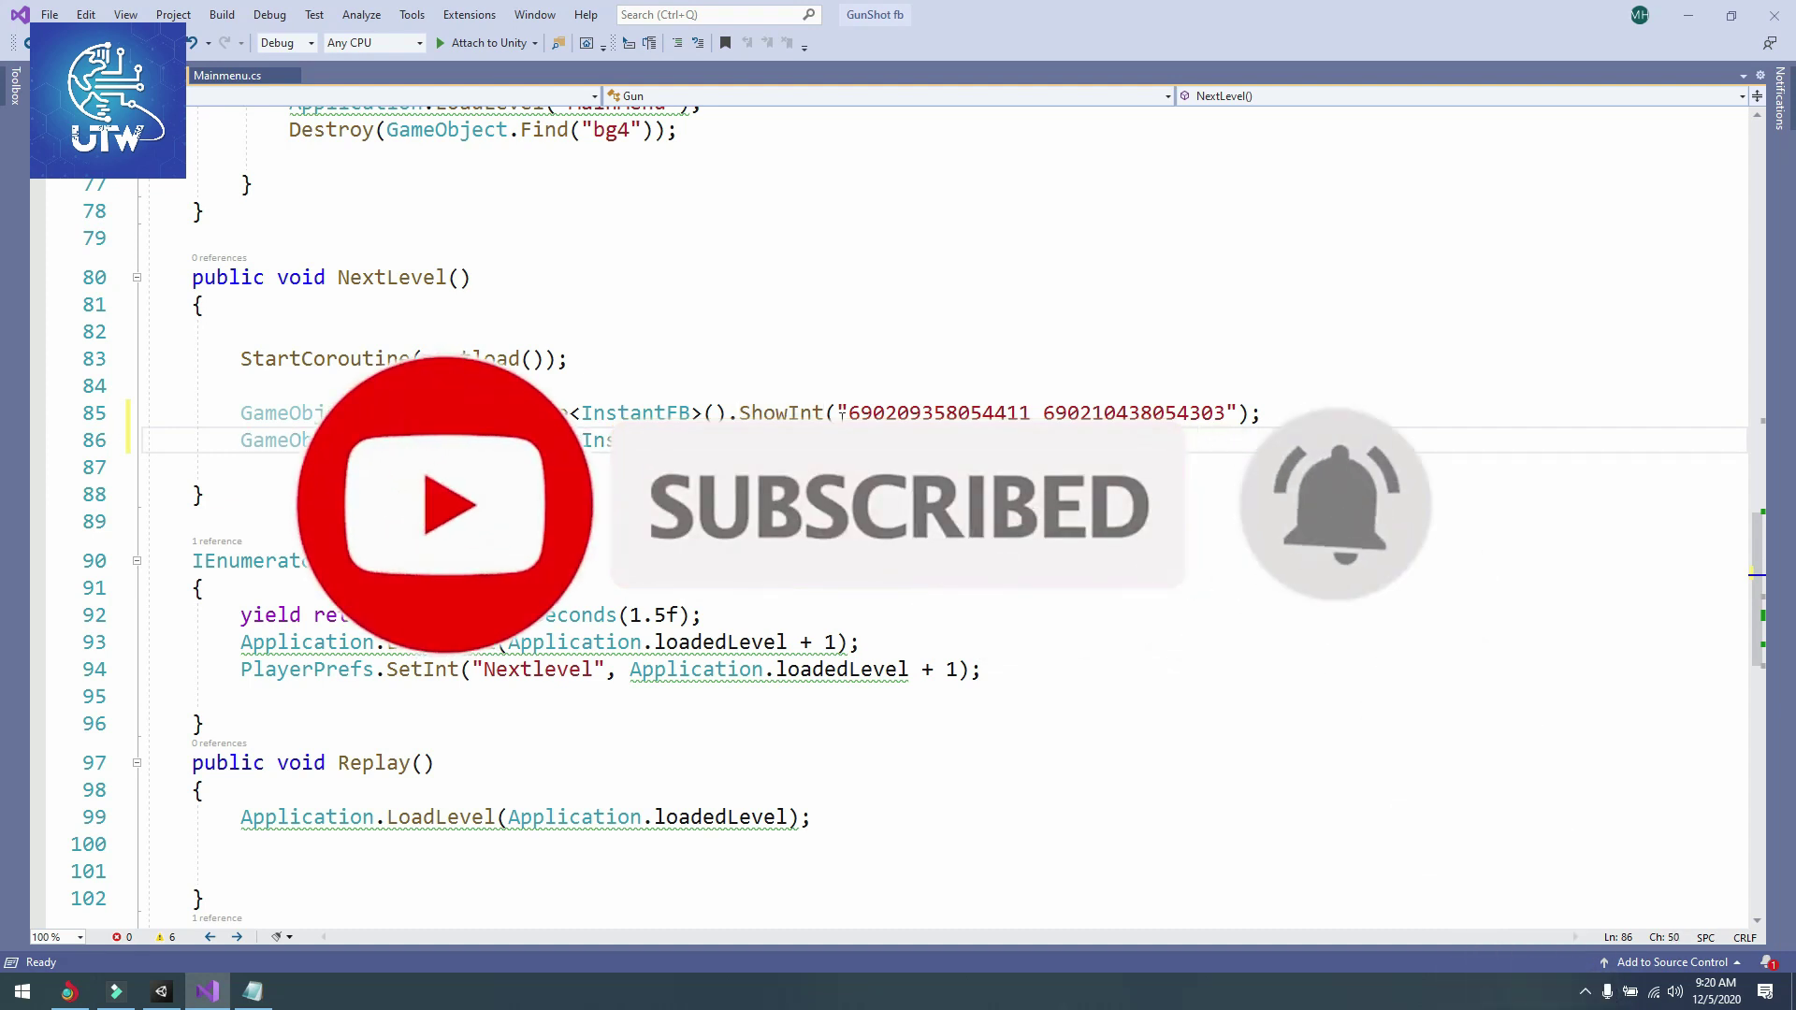
{"action": "type", "text": "re"}
{"action": "type", "text": "q"}
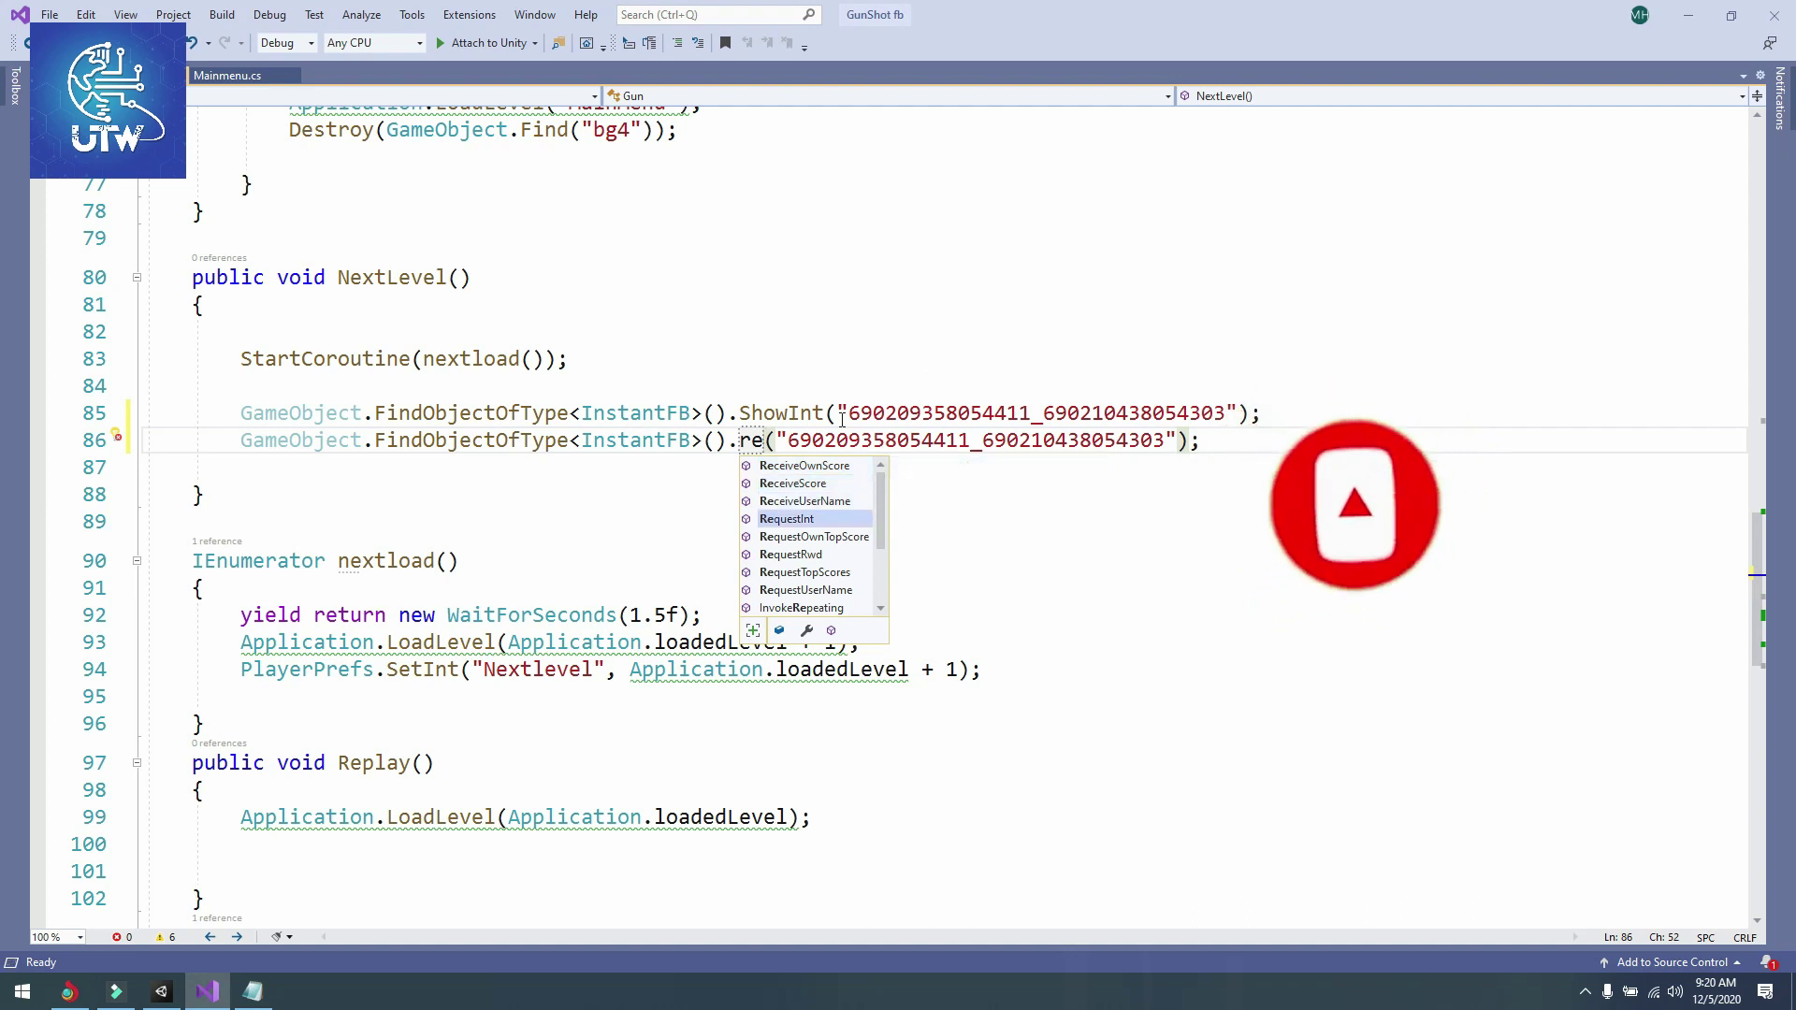
{"action": "key", "text": "Tab"}
{"action": "left_click", "coordinate": [1349, 467]}
- Copy the RequestInt line into Mainmenu.cs Start, replacing the old commented ad calls in Awake and Start
{"action": "left_click_drag", "start_coordinate": [1300, 440], "coordinate": [231, 440]}
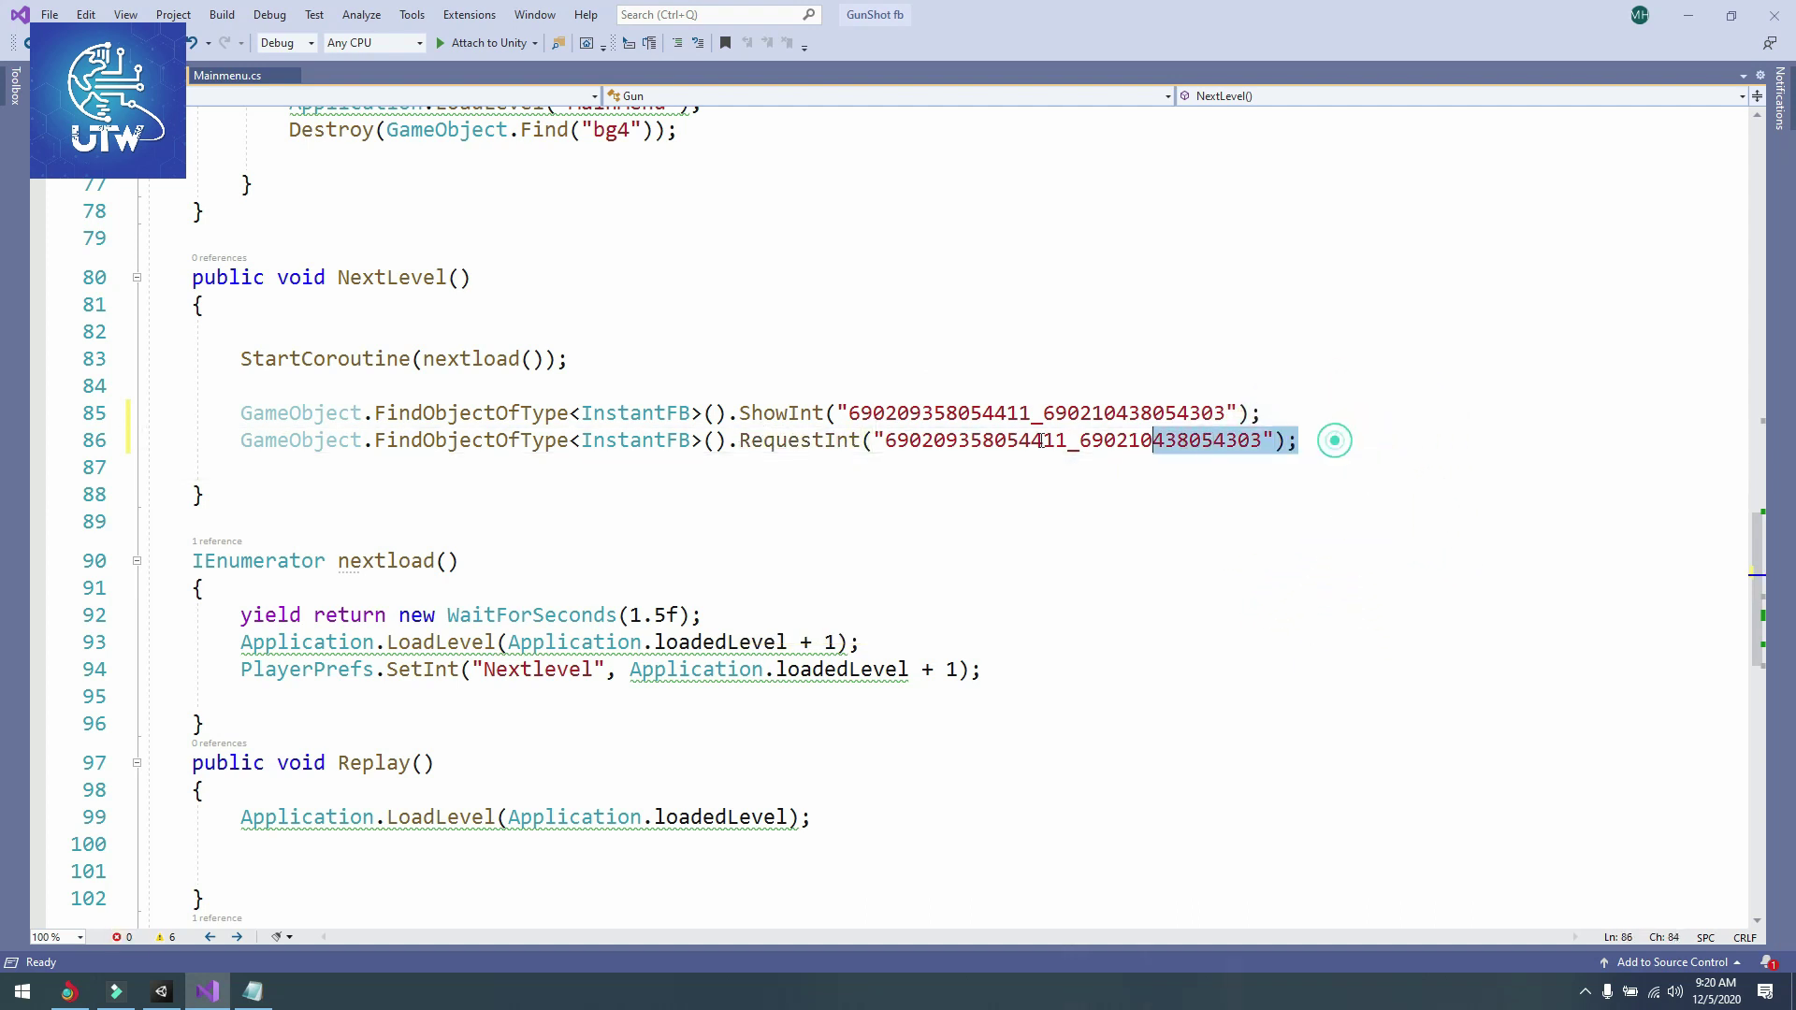
{"action": "right_click", "coordinate": [315, 446]}
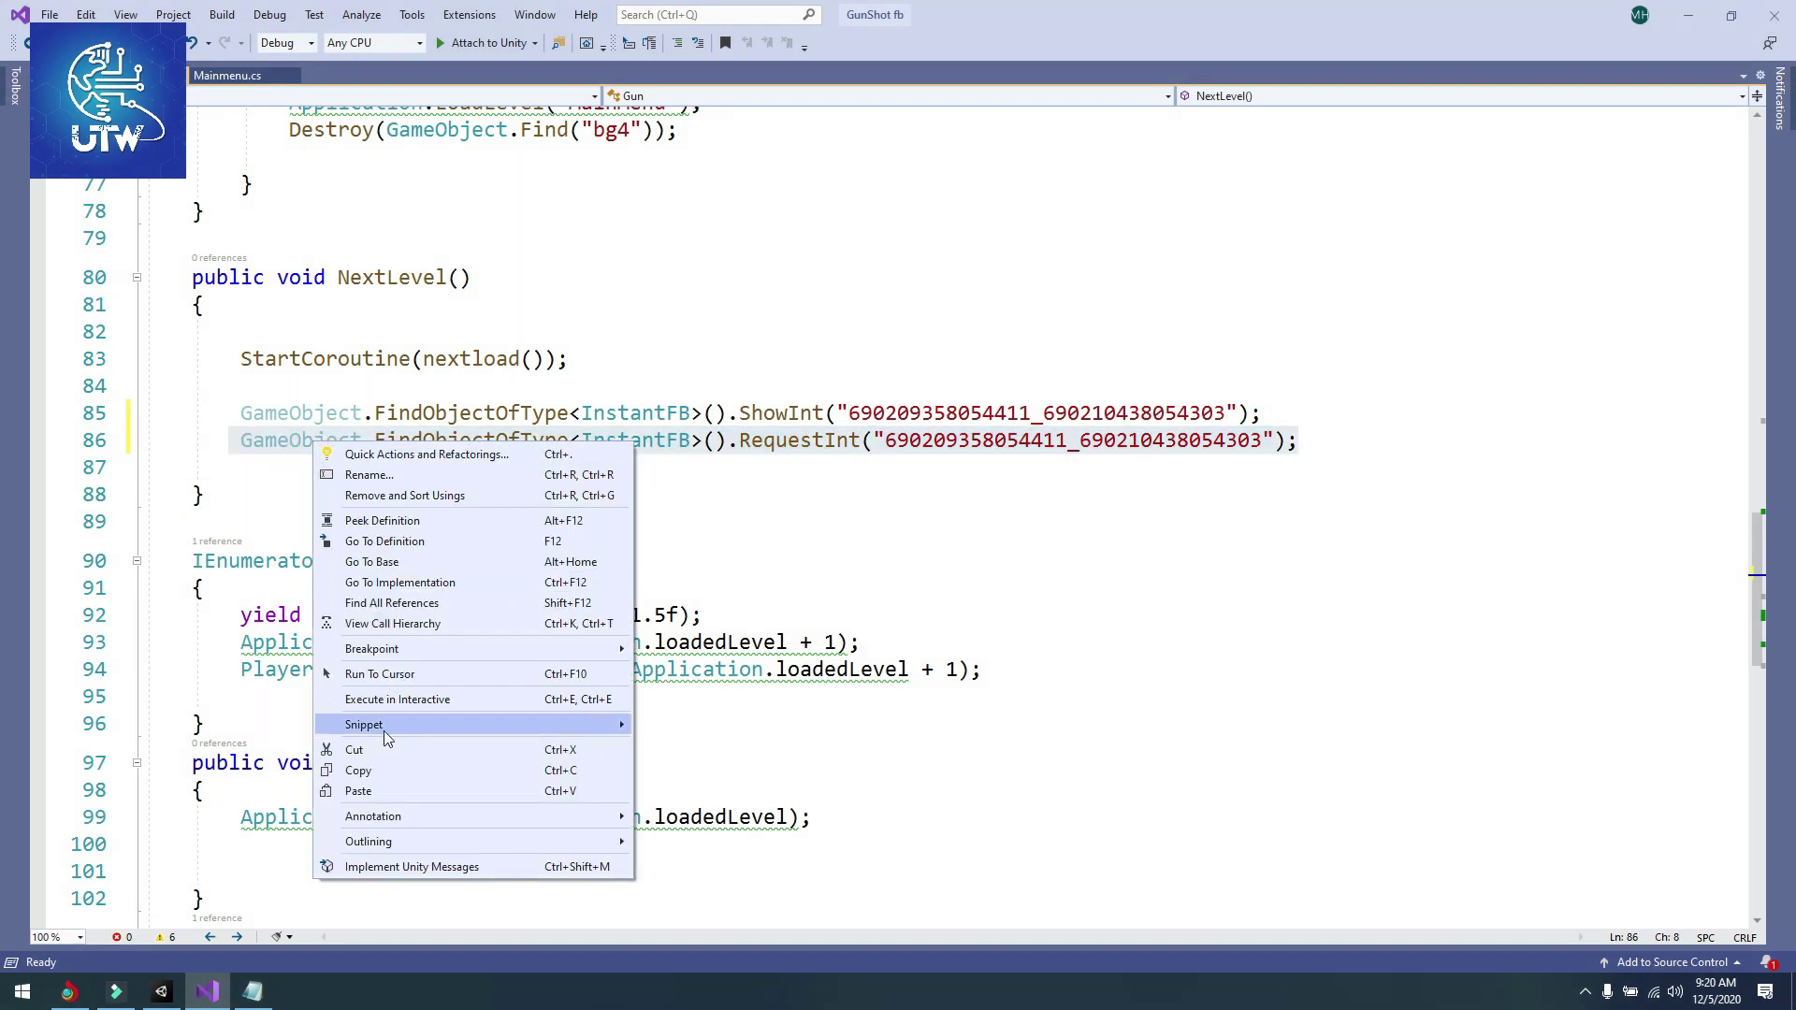
{"action": "left_click", "coordinate": [384, 771]}
{"action": "left_click", "coordinate": [228, 76]}
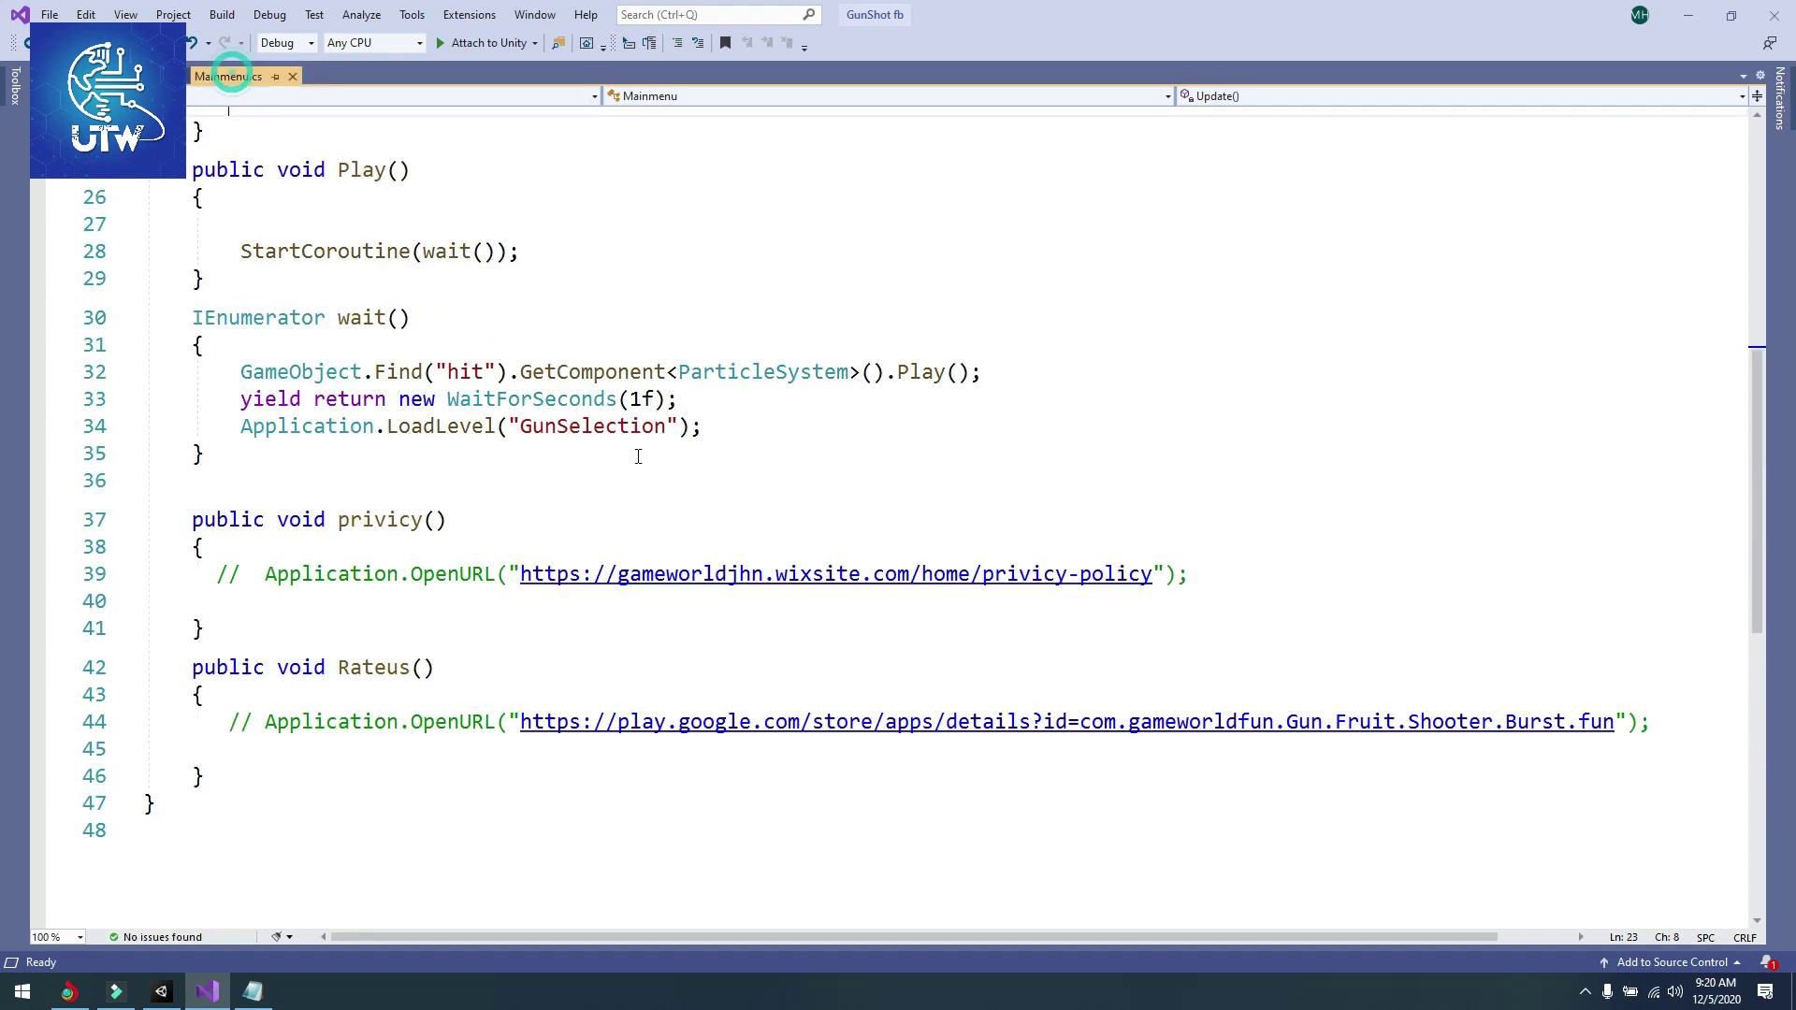
{"action": "scroll", "coordinate": [654, 473], "scroll_direction": "up", "scroll_amount": 4}
{"action": "scroll", "coordinate": [651, 482], "scroll_direction": "up", "scroll_amount": 4}
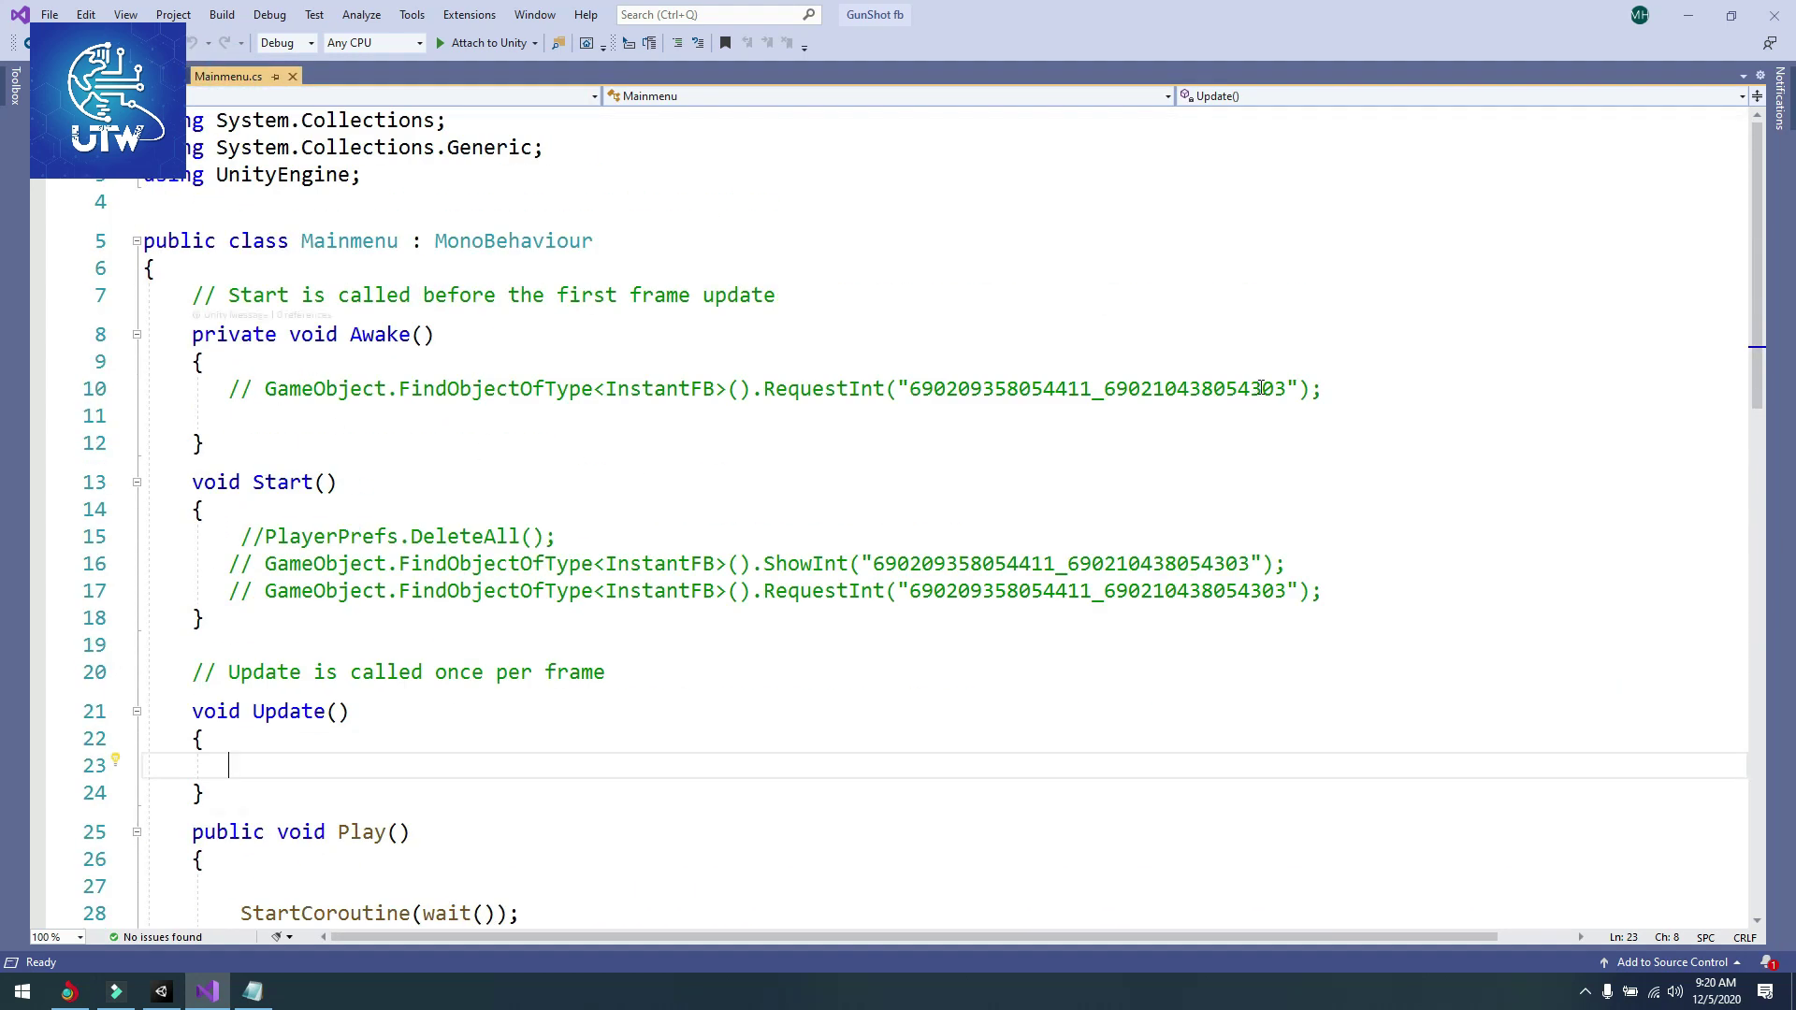
{"action": "left_click_drag", "start_coordinate": [1356, 390], "coordinate": [192, 388]}
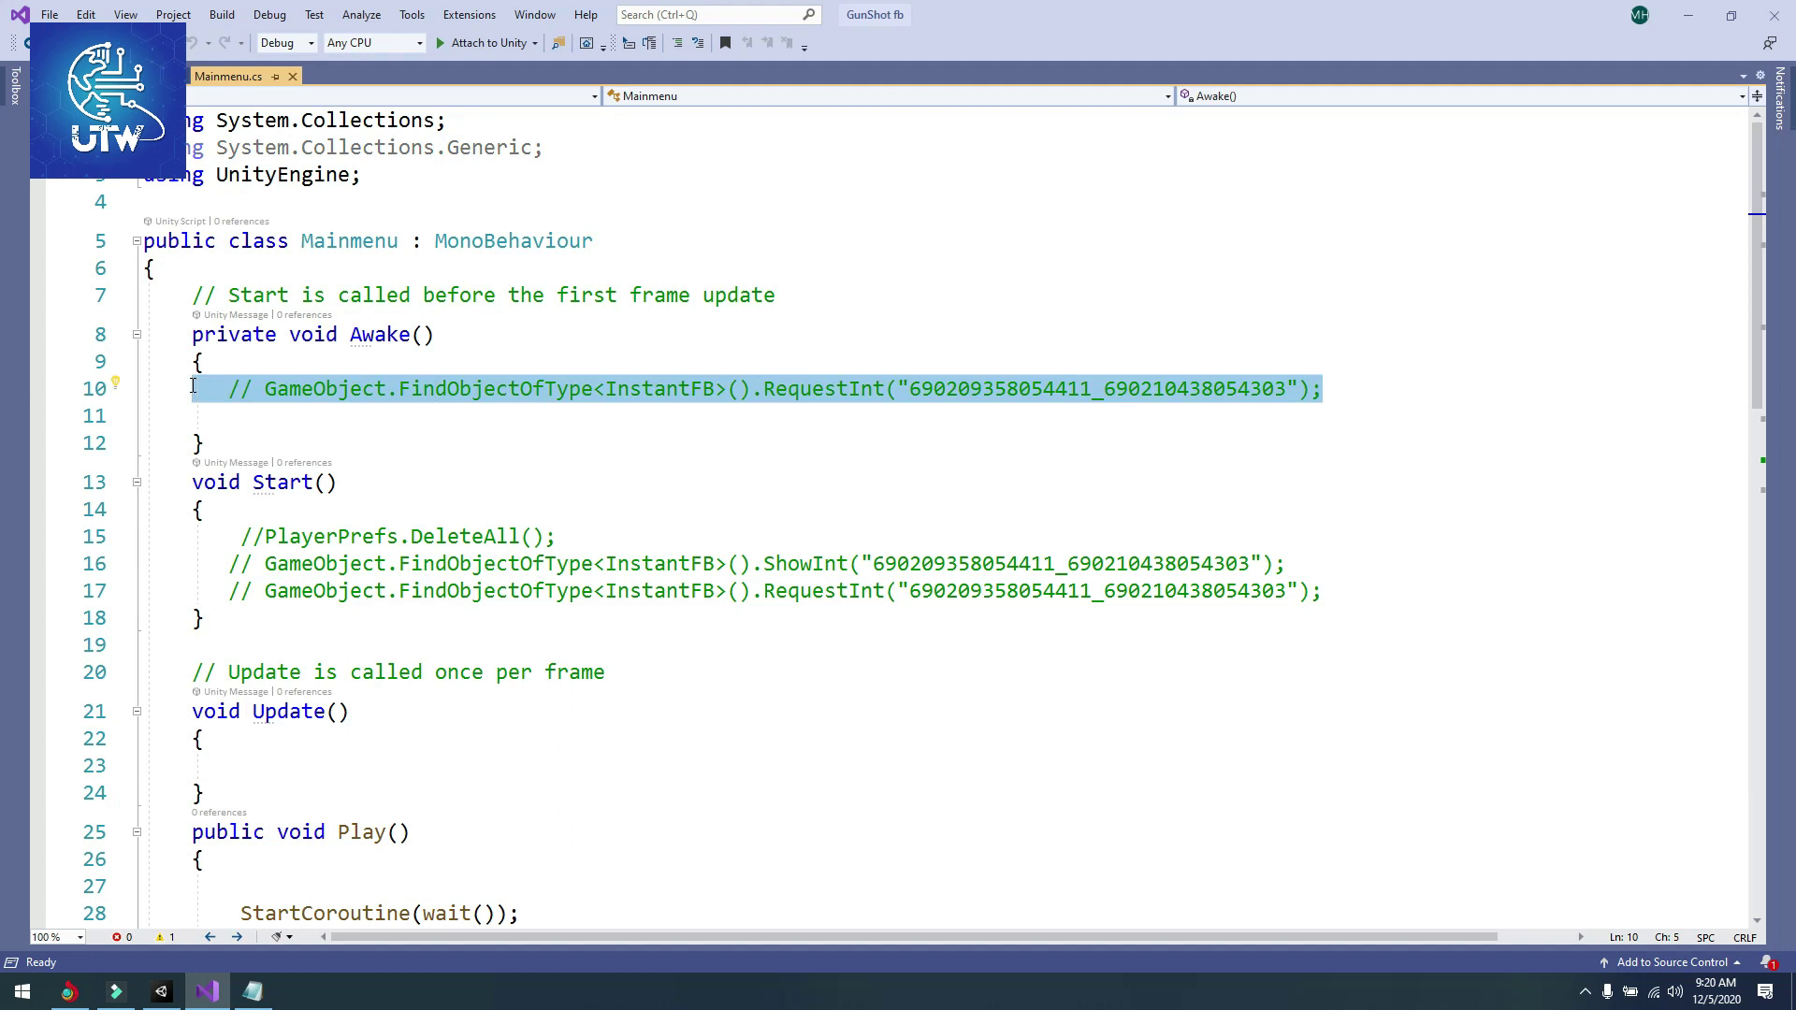
{"action": "key", "text": "BackSpace"}
{"action": "left_click_drag", "start_coordinate": [1319, 590], "coordinate": [81, 563]}
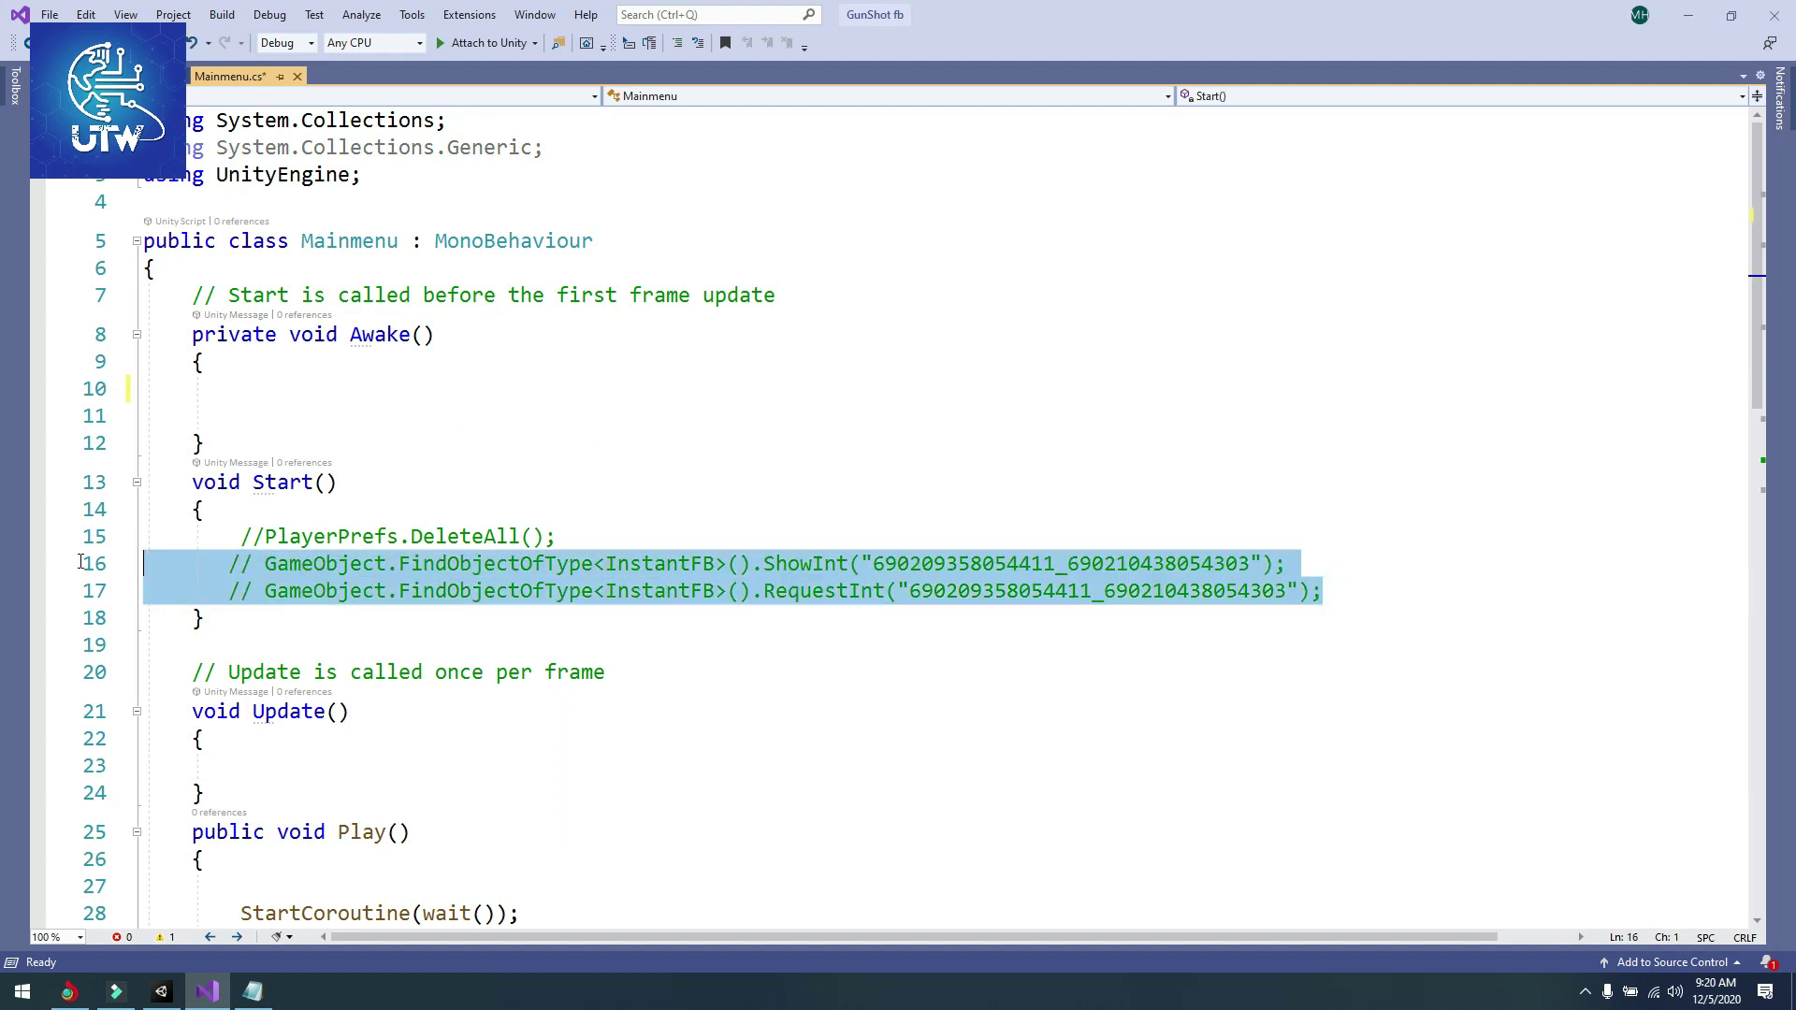
{"action": "key", "text": "BackSpace"}
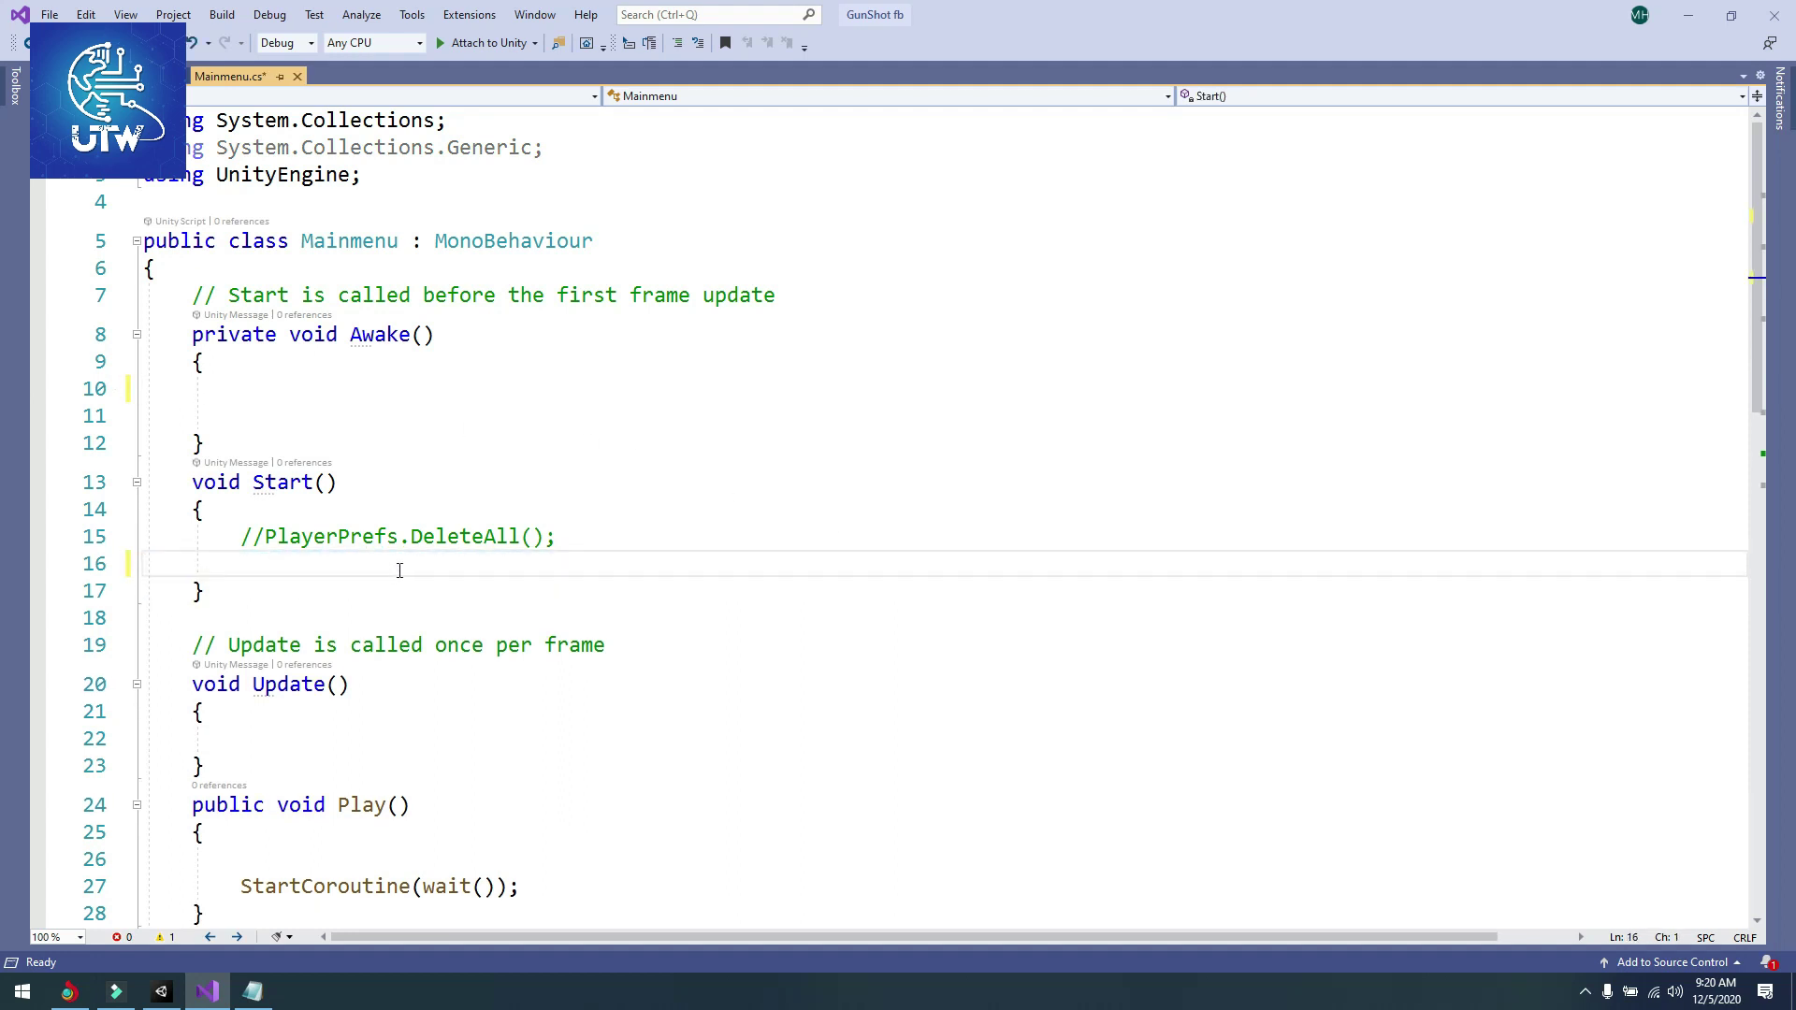
{"action": "key", "text": "ctrl+v"}
{"action": "left_click", "coordinate": [768, 482]}
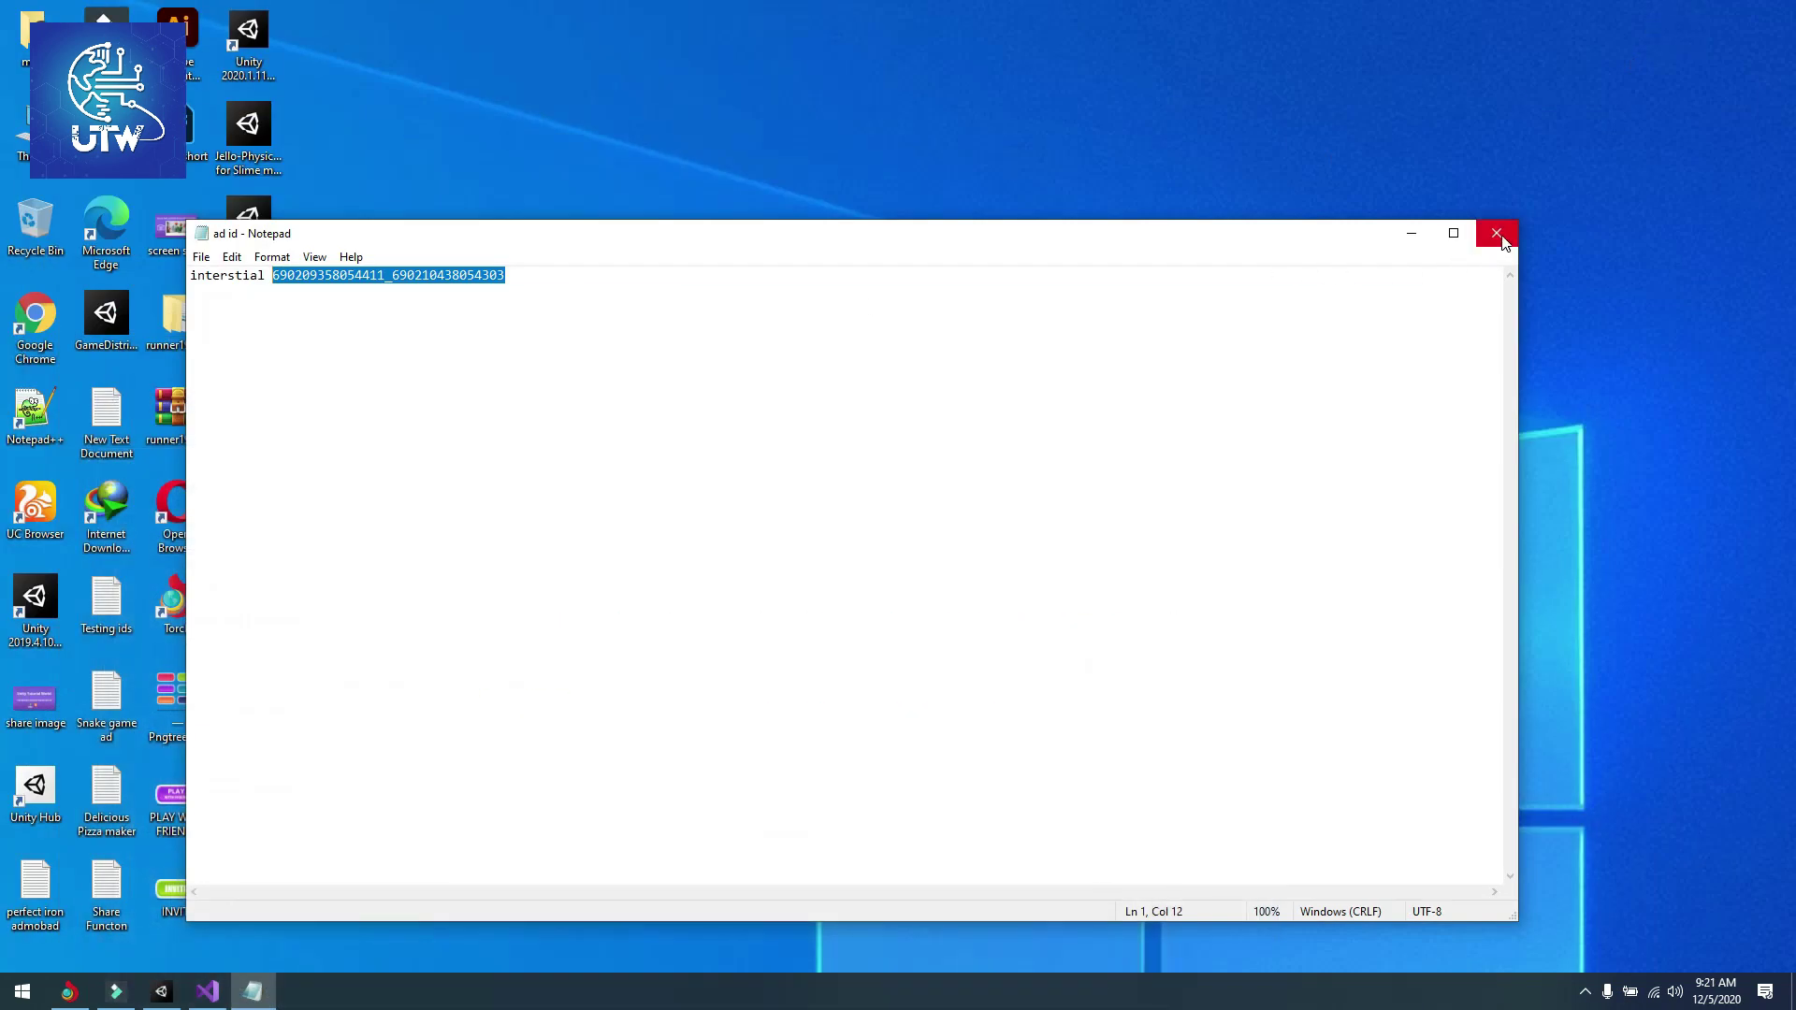
- Close the ad ID notes, return to Unity and bring up Build Settings with WebGL as the platform
{"action": "left_click", "coordinate": [1496, 232]}
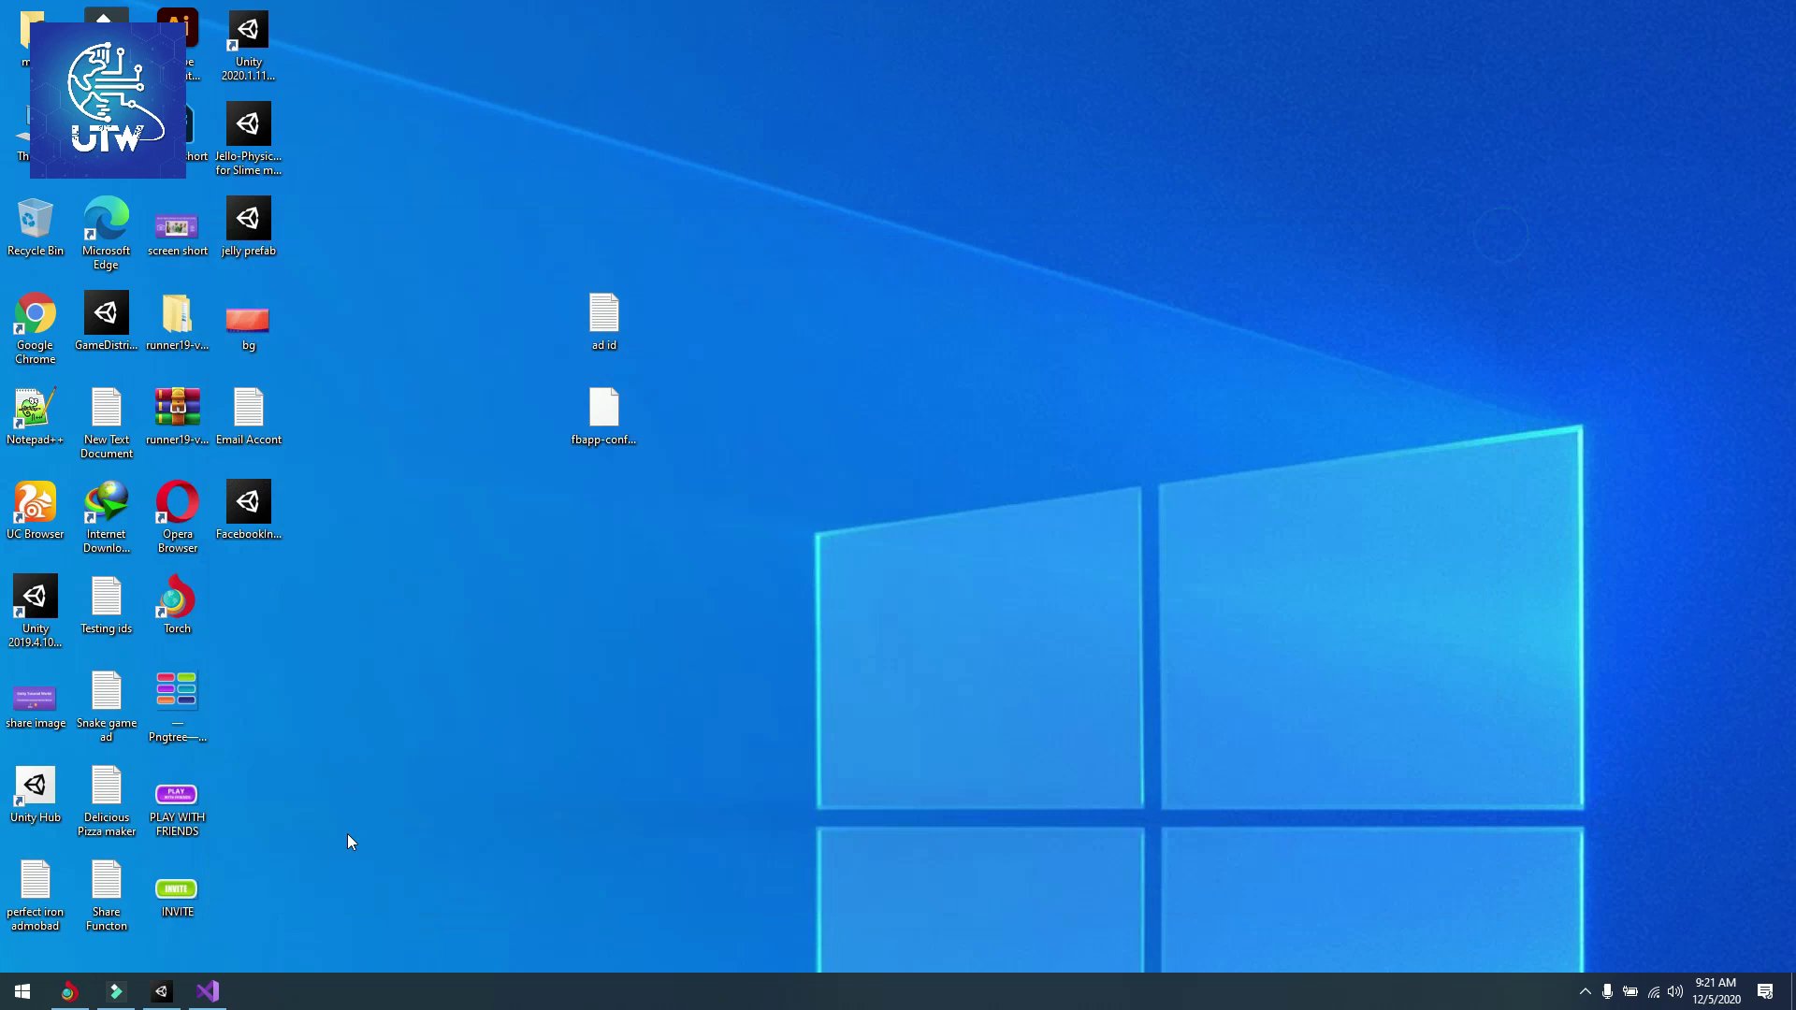
{"action": "left_click", "coordinate": [161, 991]}
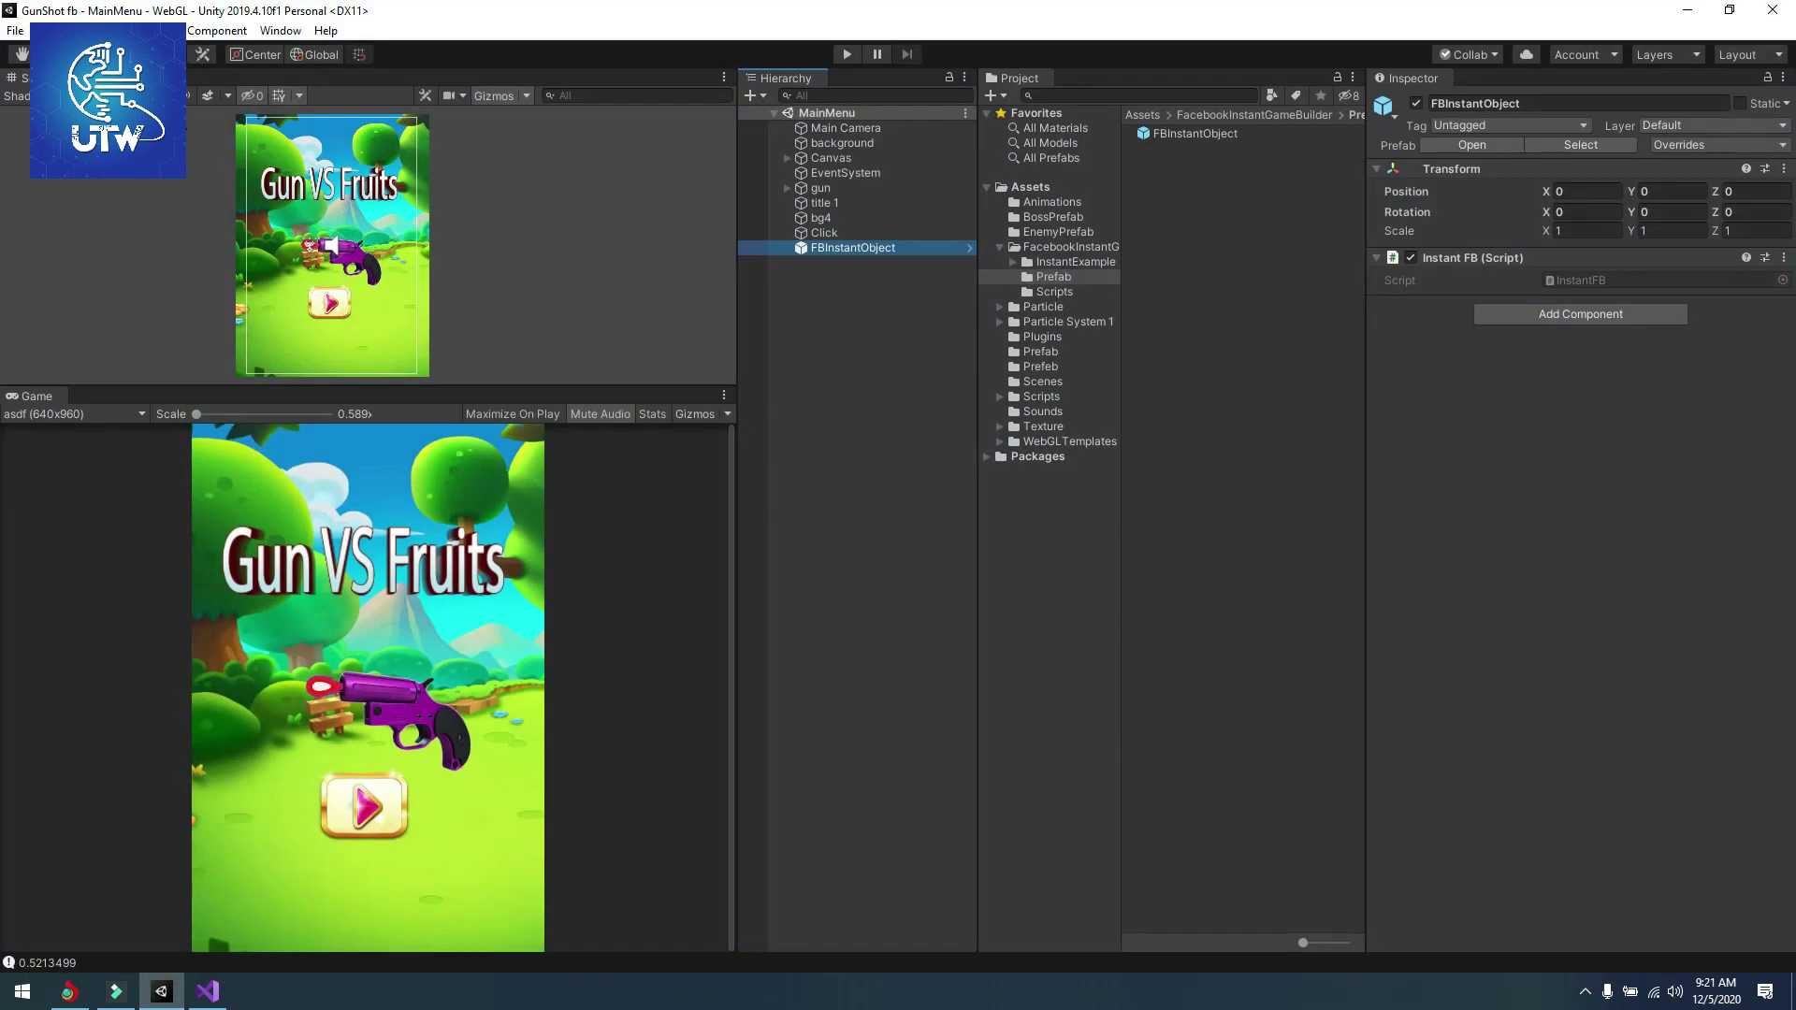
{"action": "left_click", "coordinate": [16, 30]}
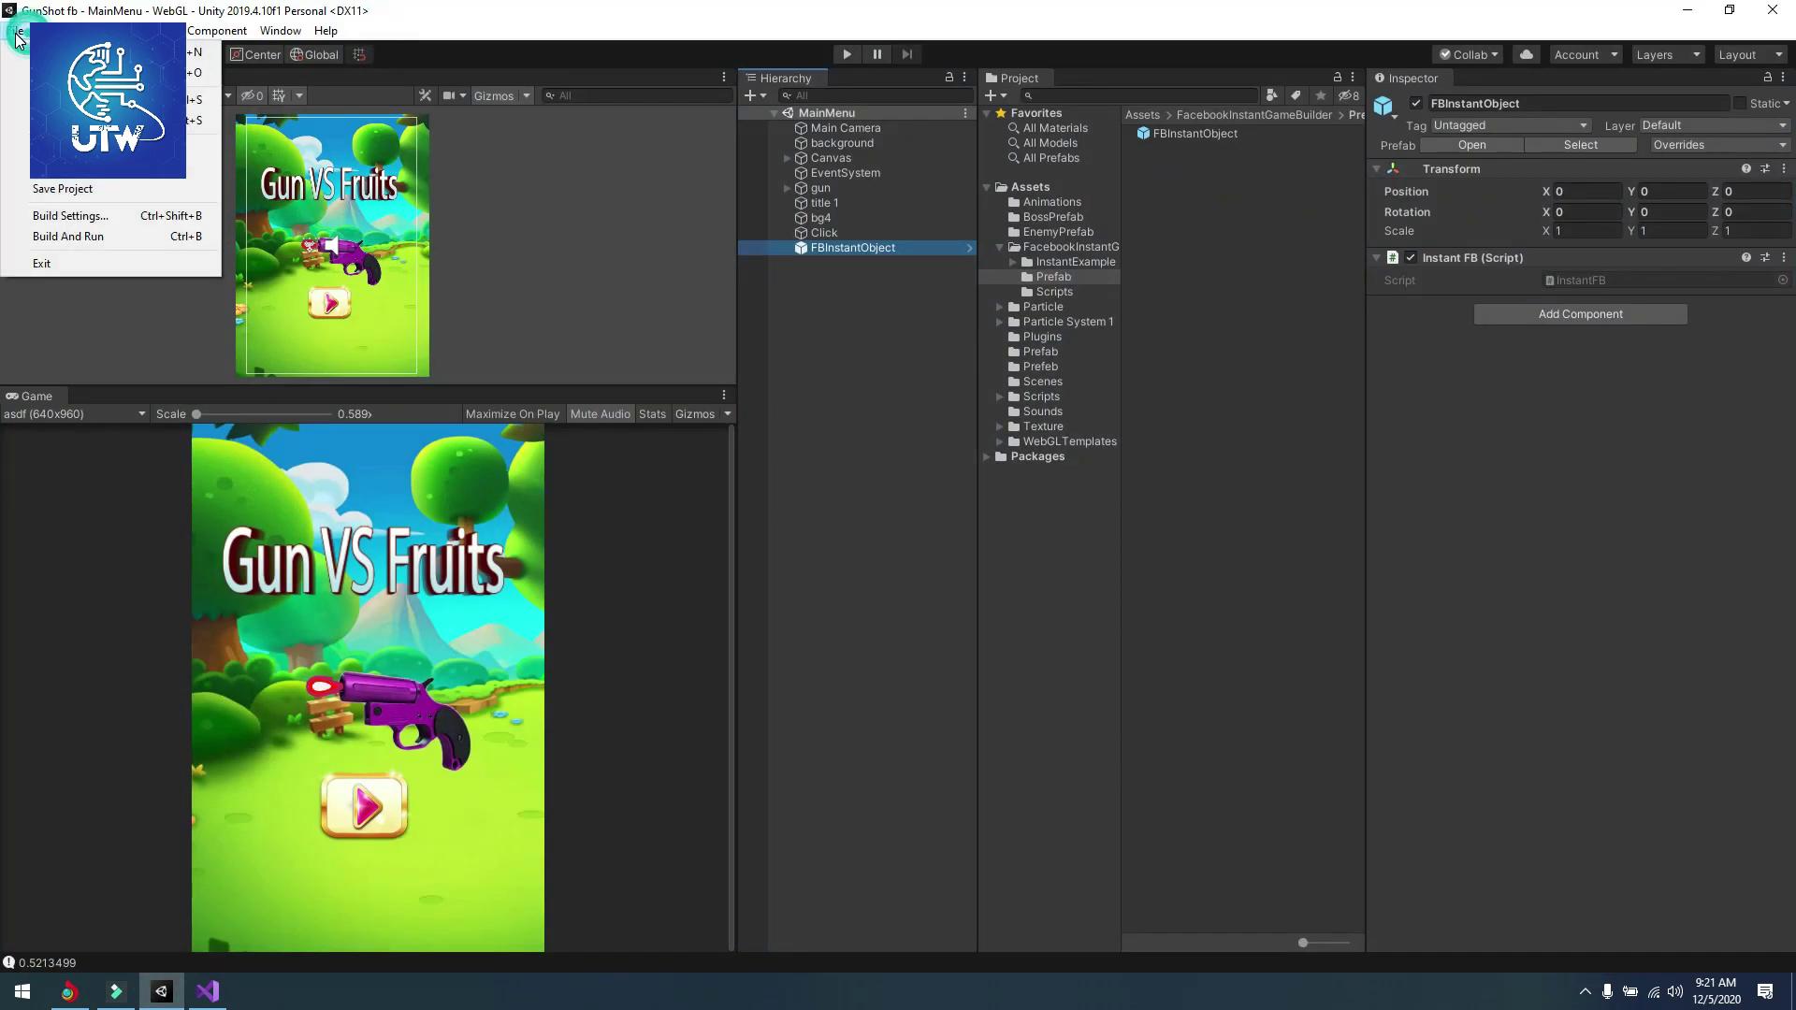
{"action": "left_click", "coordinate": [104, 221]}
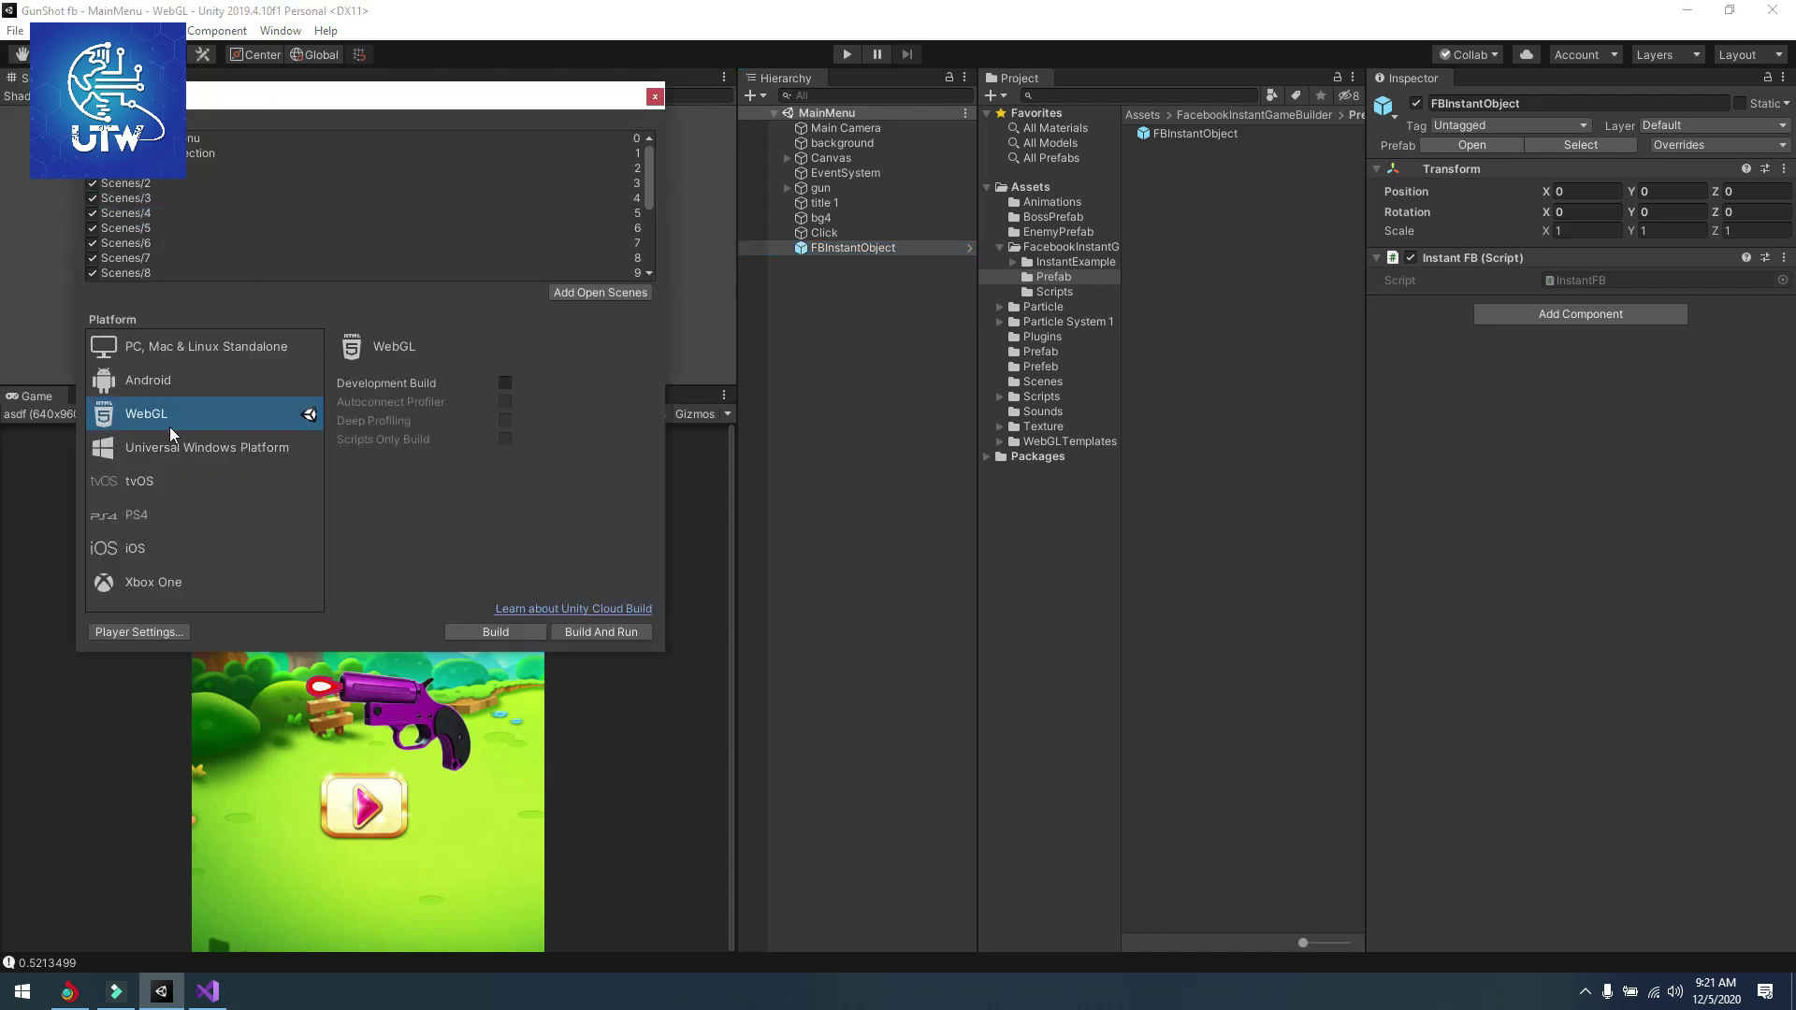
- In WebGL Player Settings, choose the FBTemplate page template and turn off Run In Background
{"action": "left_click", "coordinate": [140, 631]}
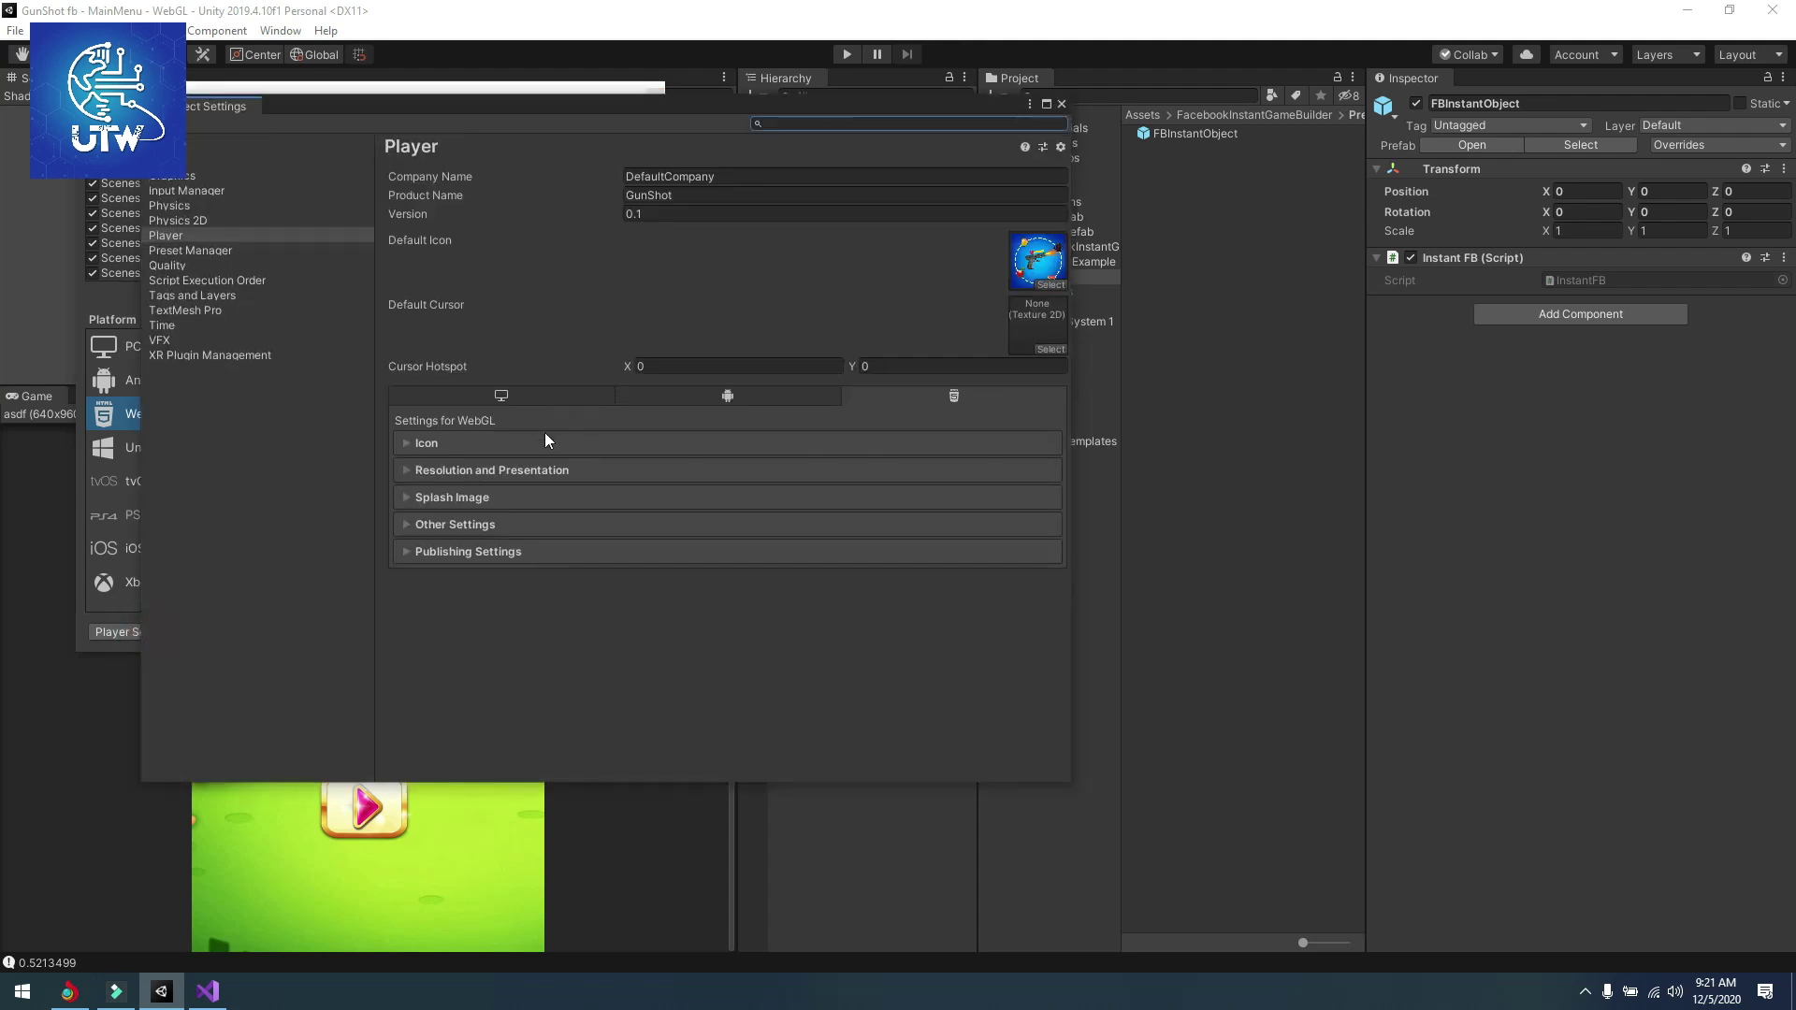
{"action": "left_click", "coordinate": [507, 474]}
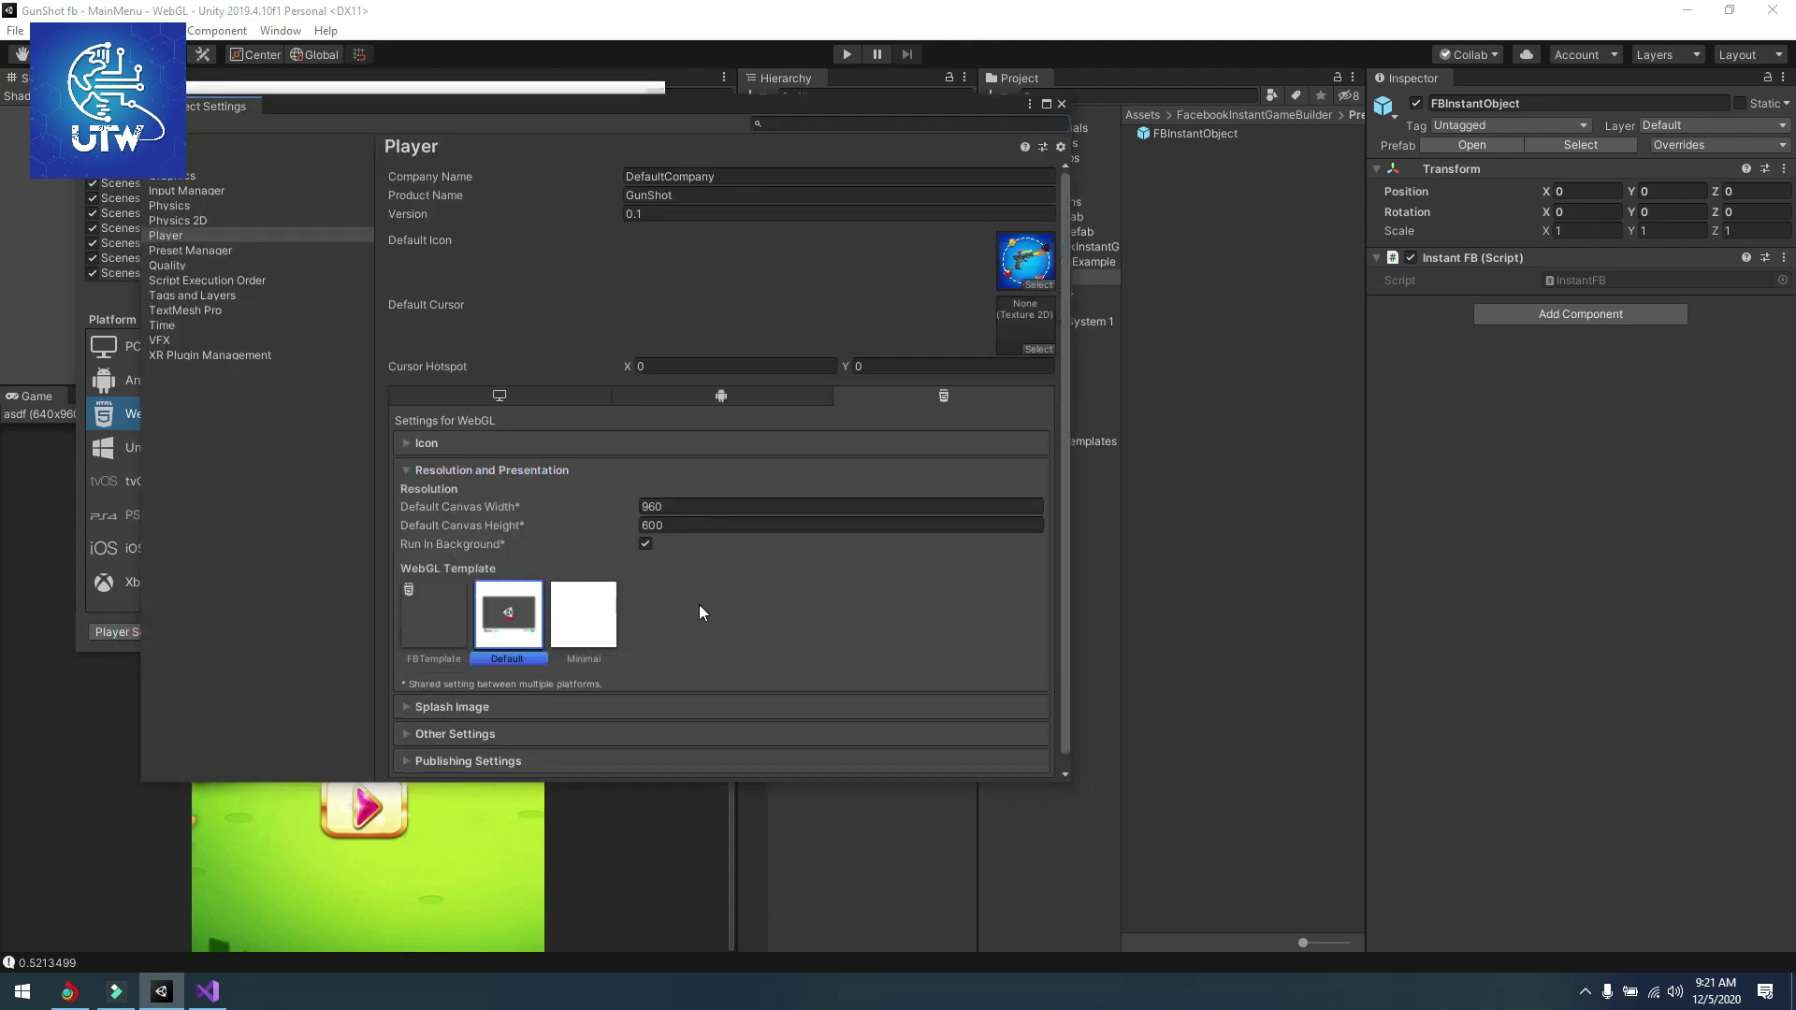
{"action": "left_click", "coordinate": [444, 619]}
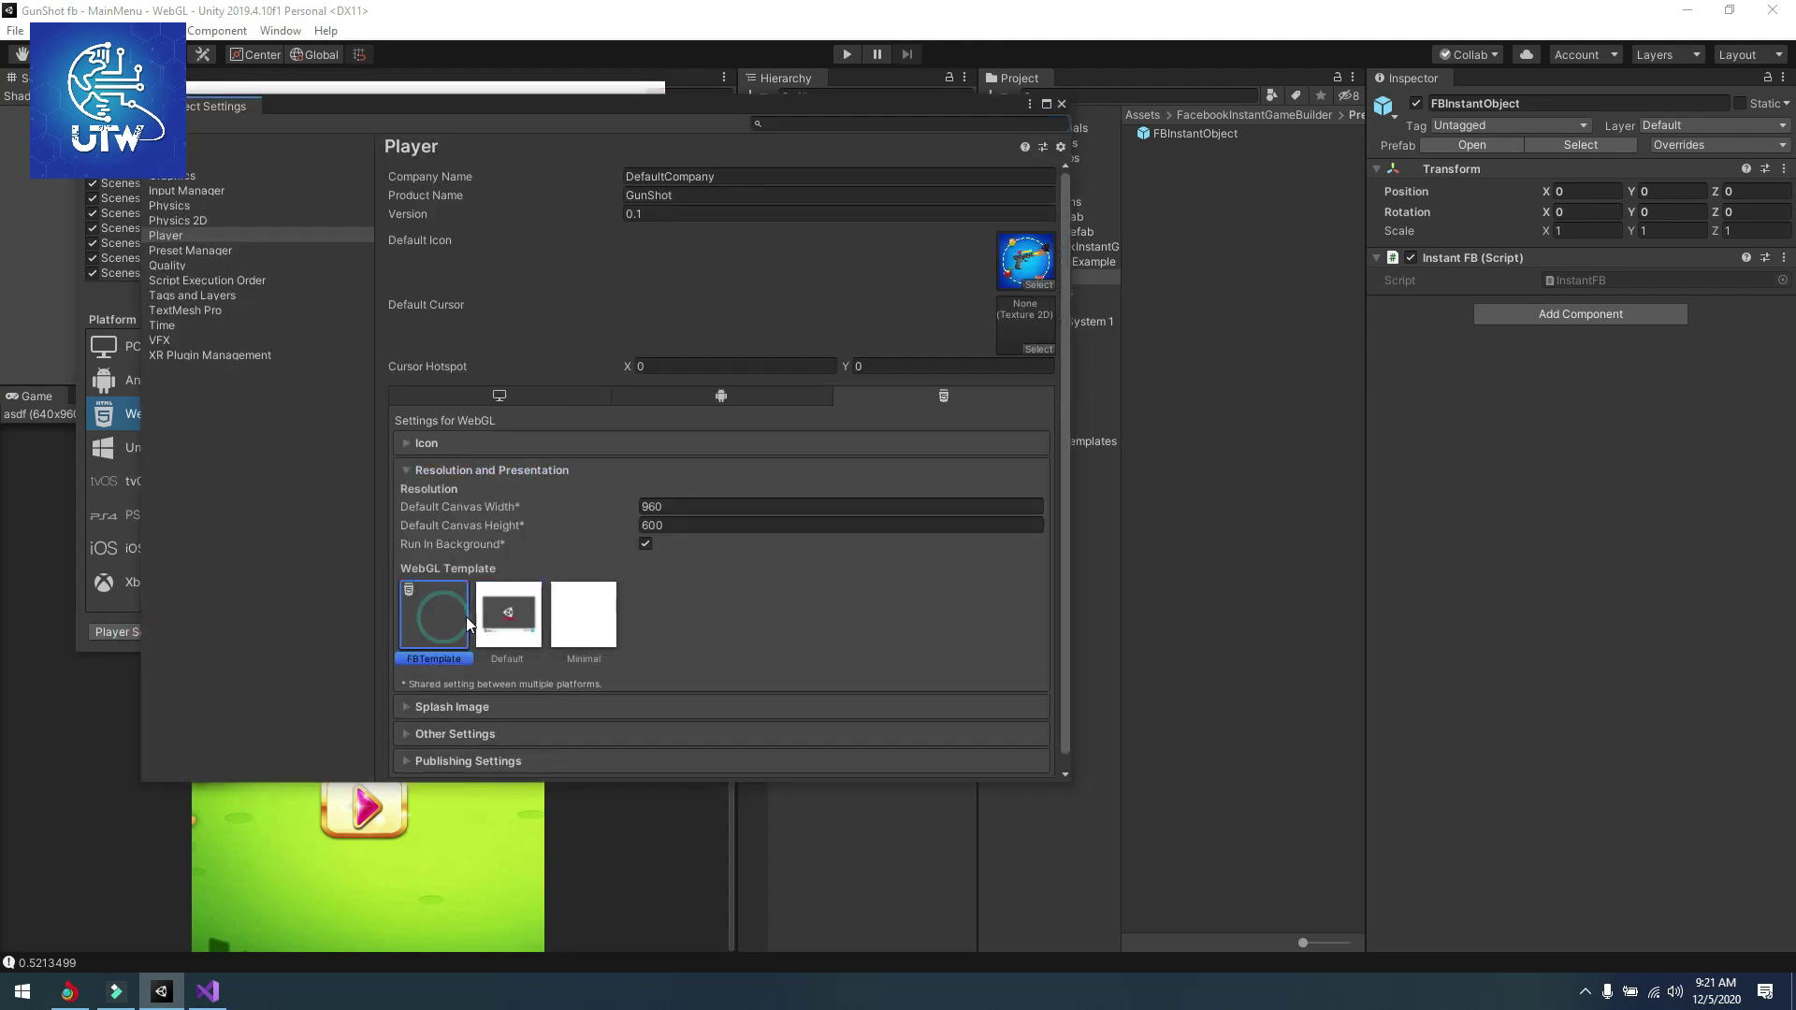
{"action": "left_click", "coordinate": [644, 545]}
{"action": "scroll", "coordinate": [497, 717], "scroll_direction": "down", "scroll_amount": 1}
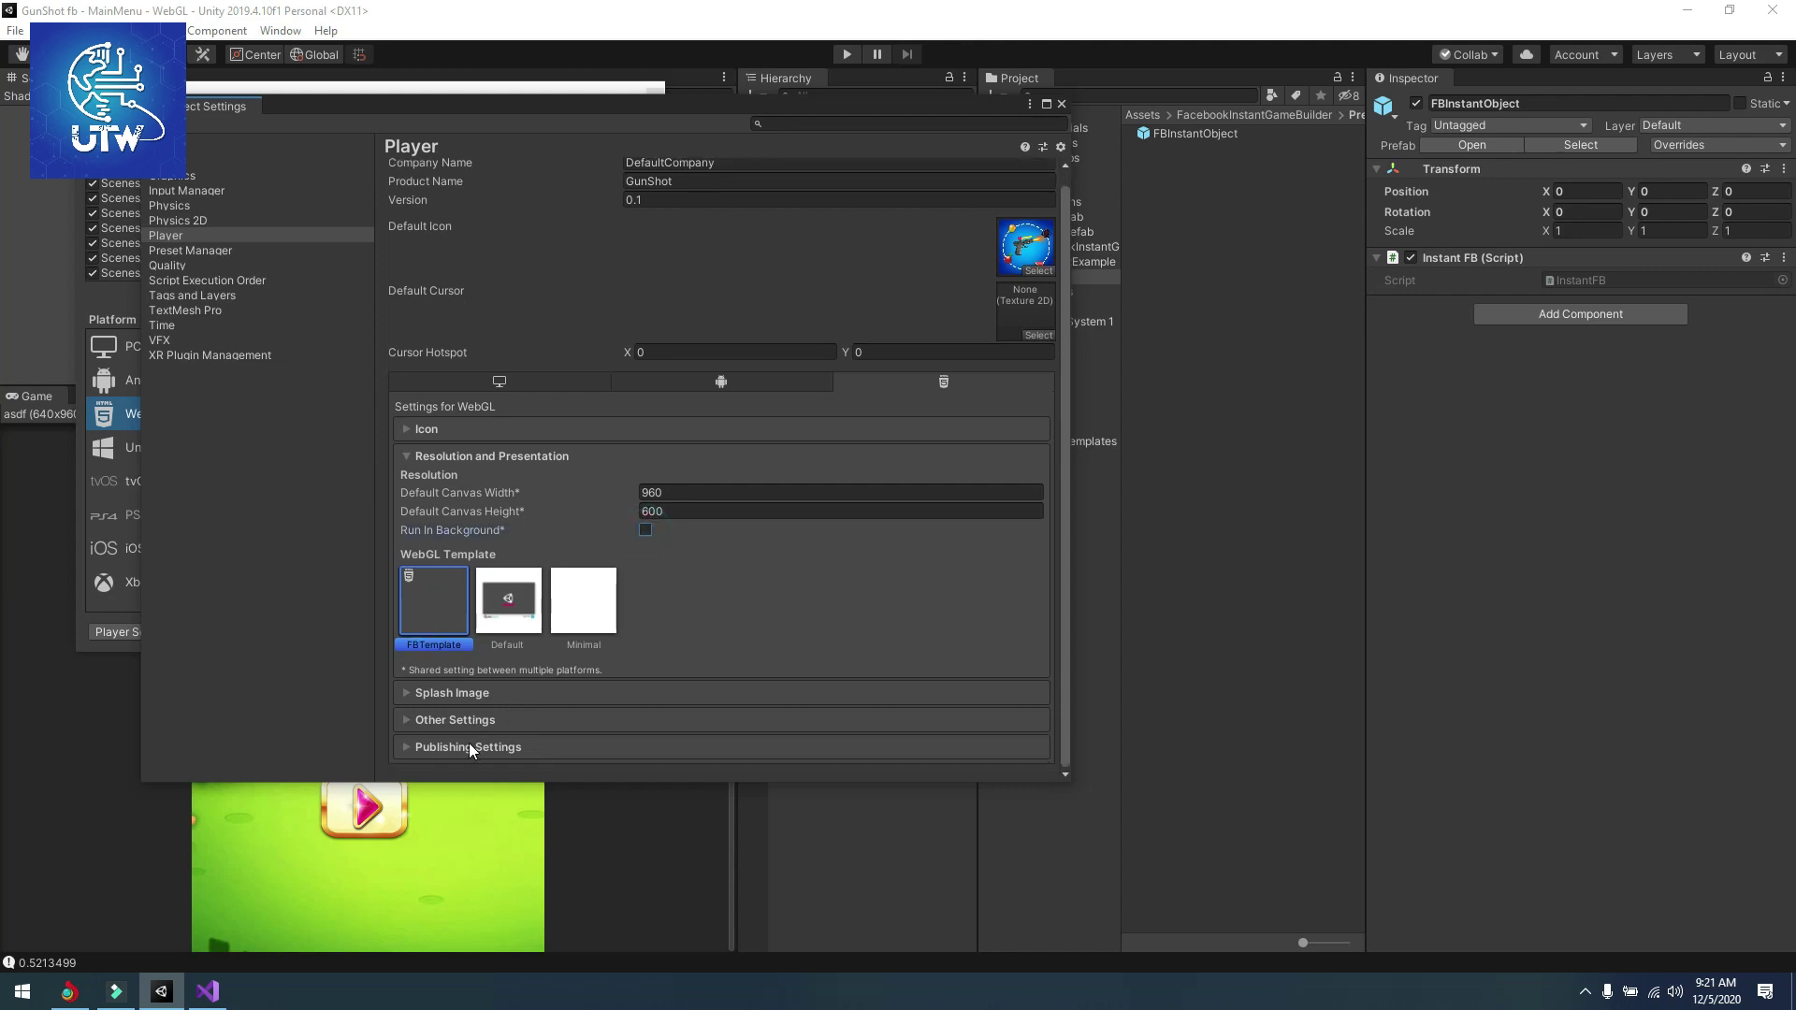
- Review the Publishing, Other and Splash Image foldouts, then close Project Settings back to Build Settings
{"action": "left_click", "coordinate": [469, 742]}
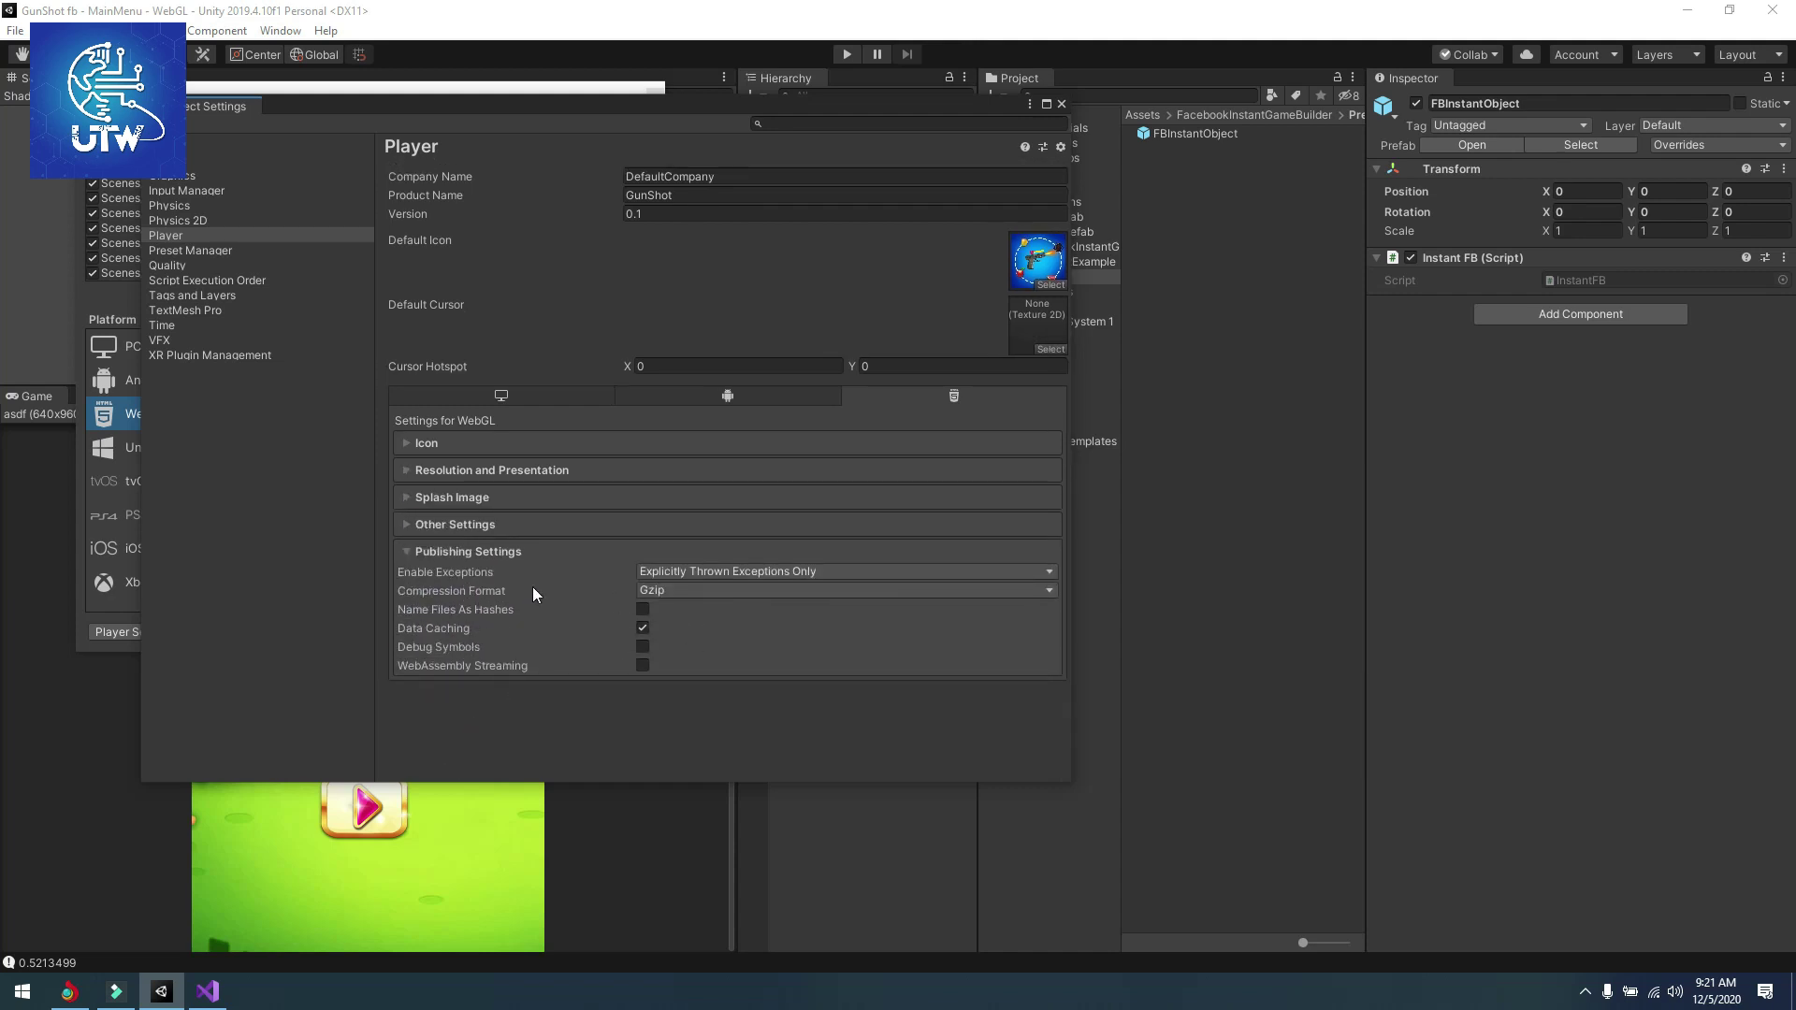
{"action": "left_click", "coordinate": [479, 527]}
{"action": "scroll", "coordinate": [524, 568], "scroll_direction": "down", "scroll_amount": 3}
{"action": "scroll", "coordinate": [523, 570], "scroll_direction": "down", "scroll_amount": 3}
{"action": "scroll", "coordinate": [522, 574], "scroll_direction": "up", "scroll_amount": 3}
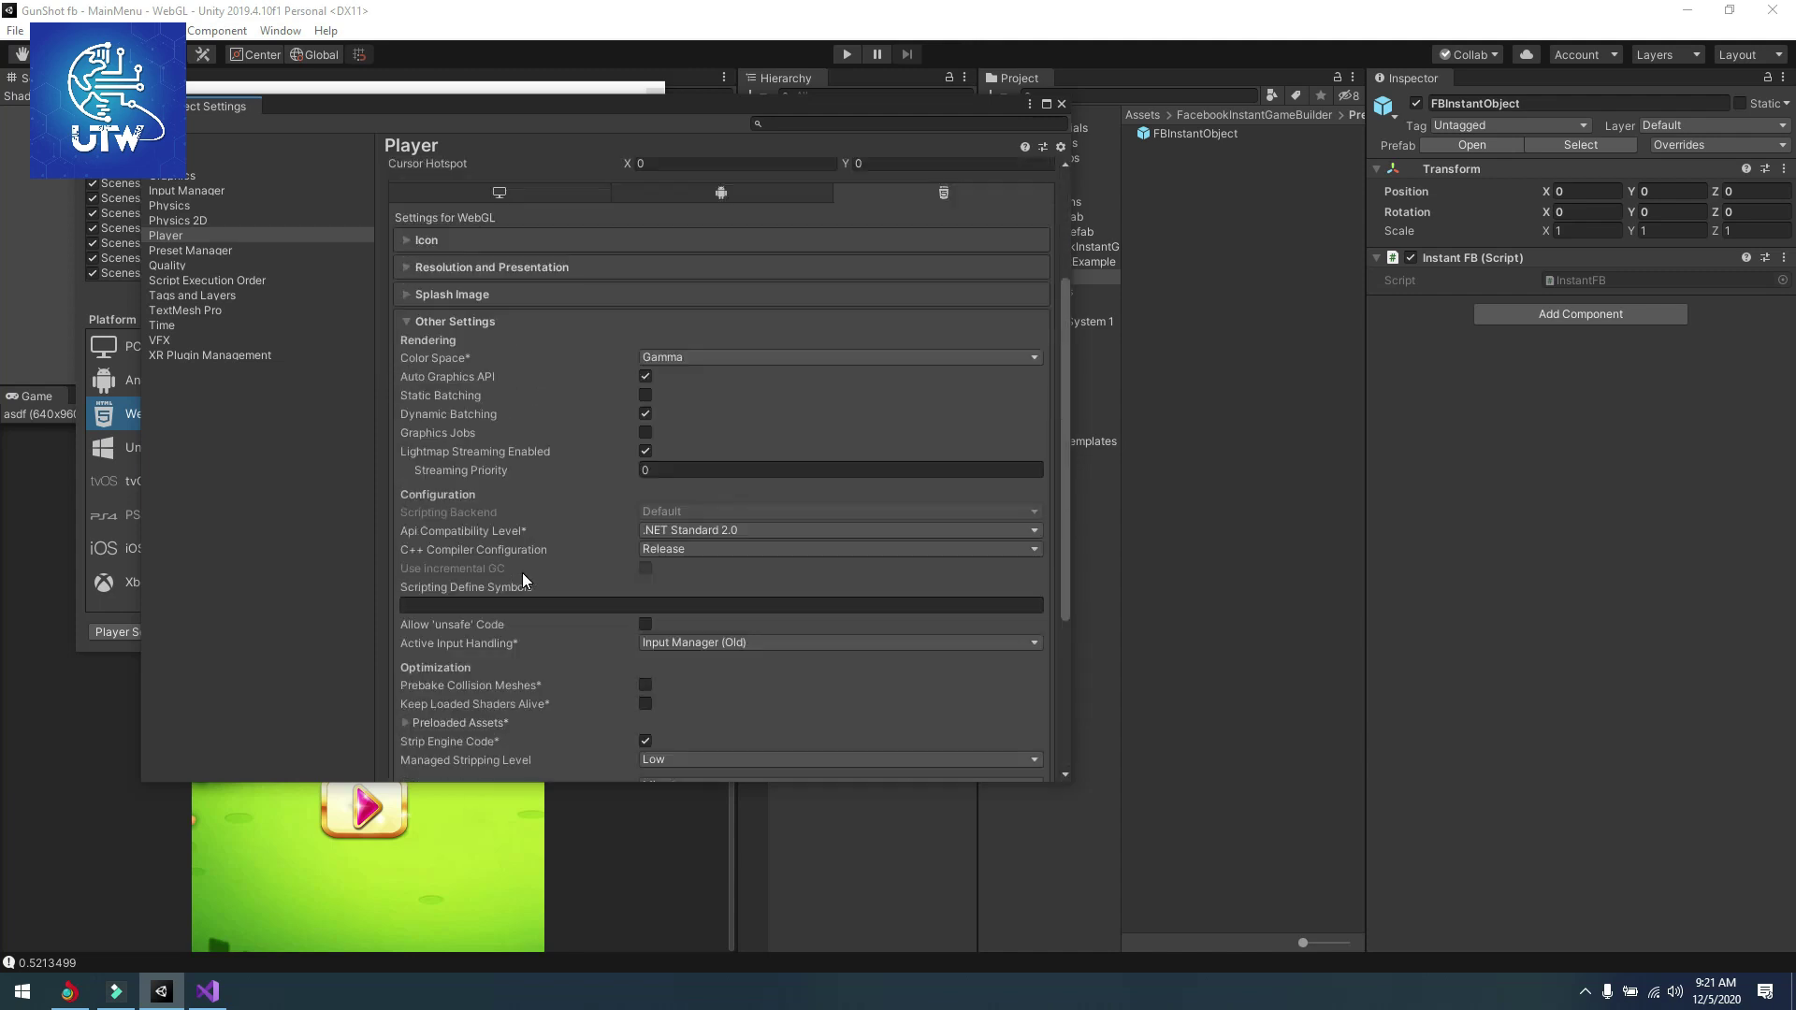
{"action": "scroll", "coordinate": [522, 573], "scroll_direction": "up", "scroll_amount": 3}
{"action": "left_click", "coordinate": [460, 498]}
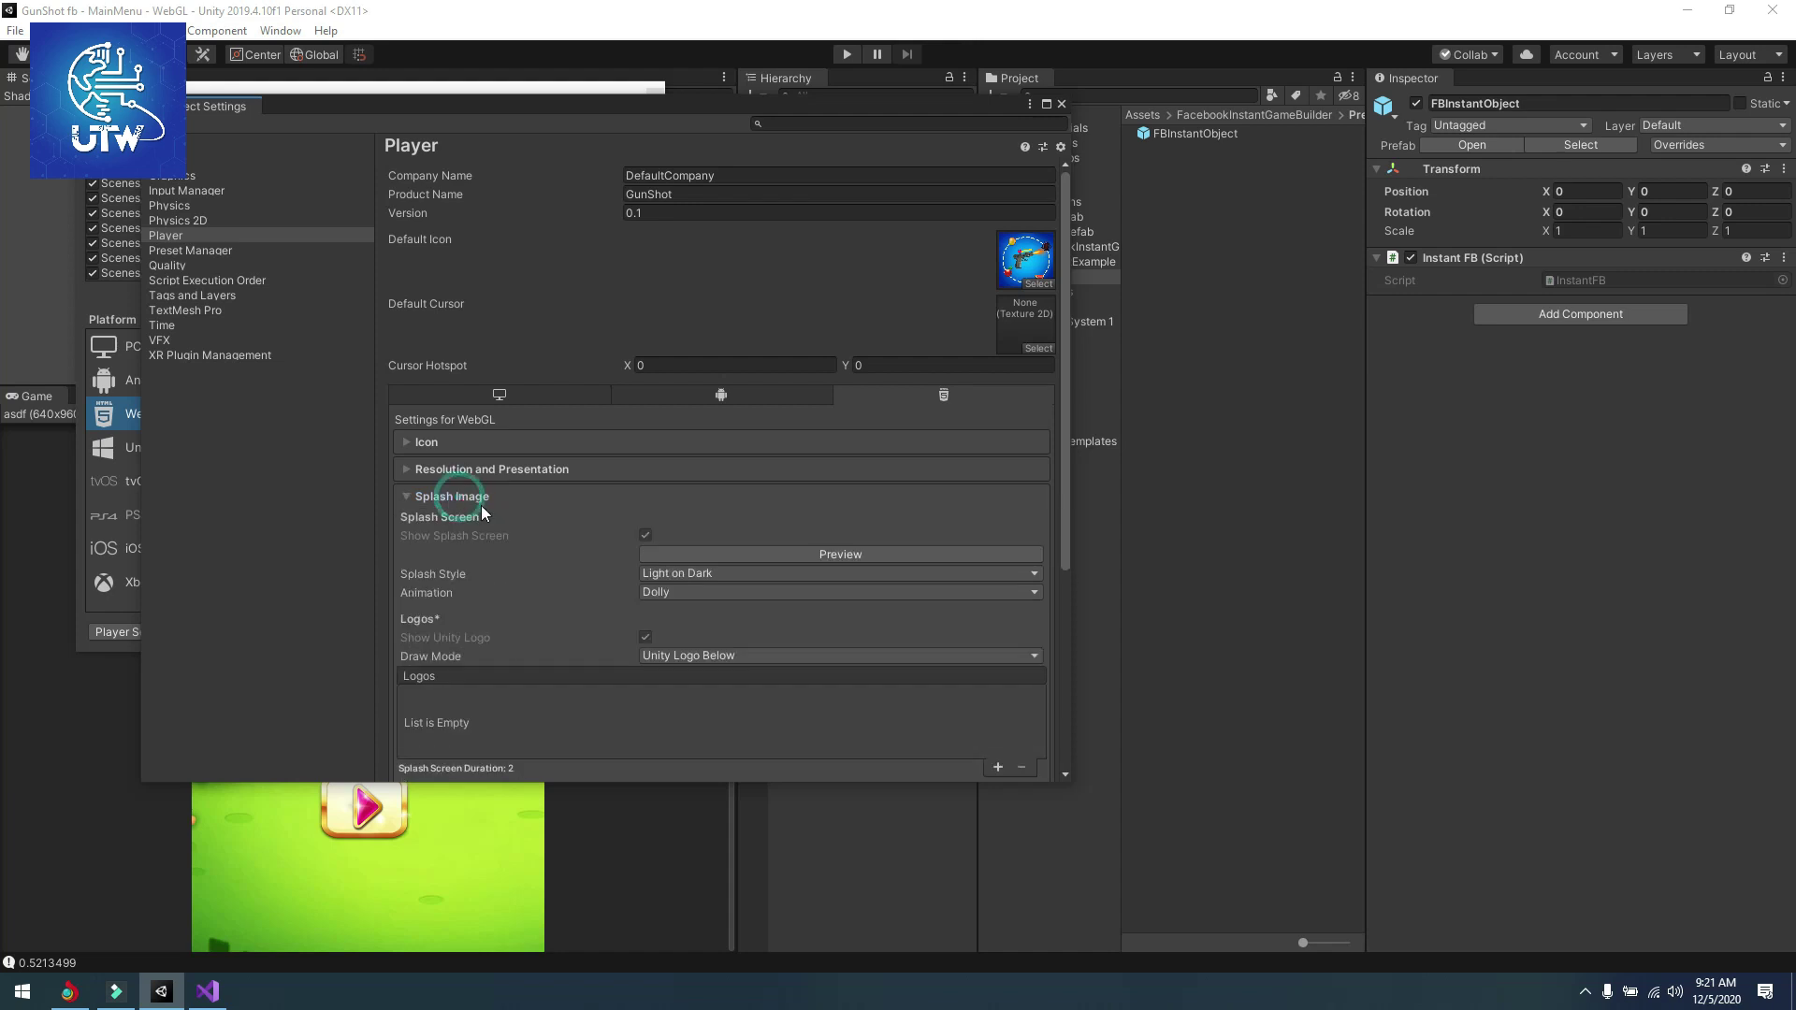
{"action": "scroll", "coordinate": [689, 643], "scroll_direction": "down", "scroll_amount": 3}
{"action": "scroll", "coordinate": [690, 644], "scroll_direction": "up", "scroll_amount": 3}
{"action": "left_click", "coordinate": [476, 501]}
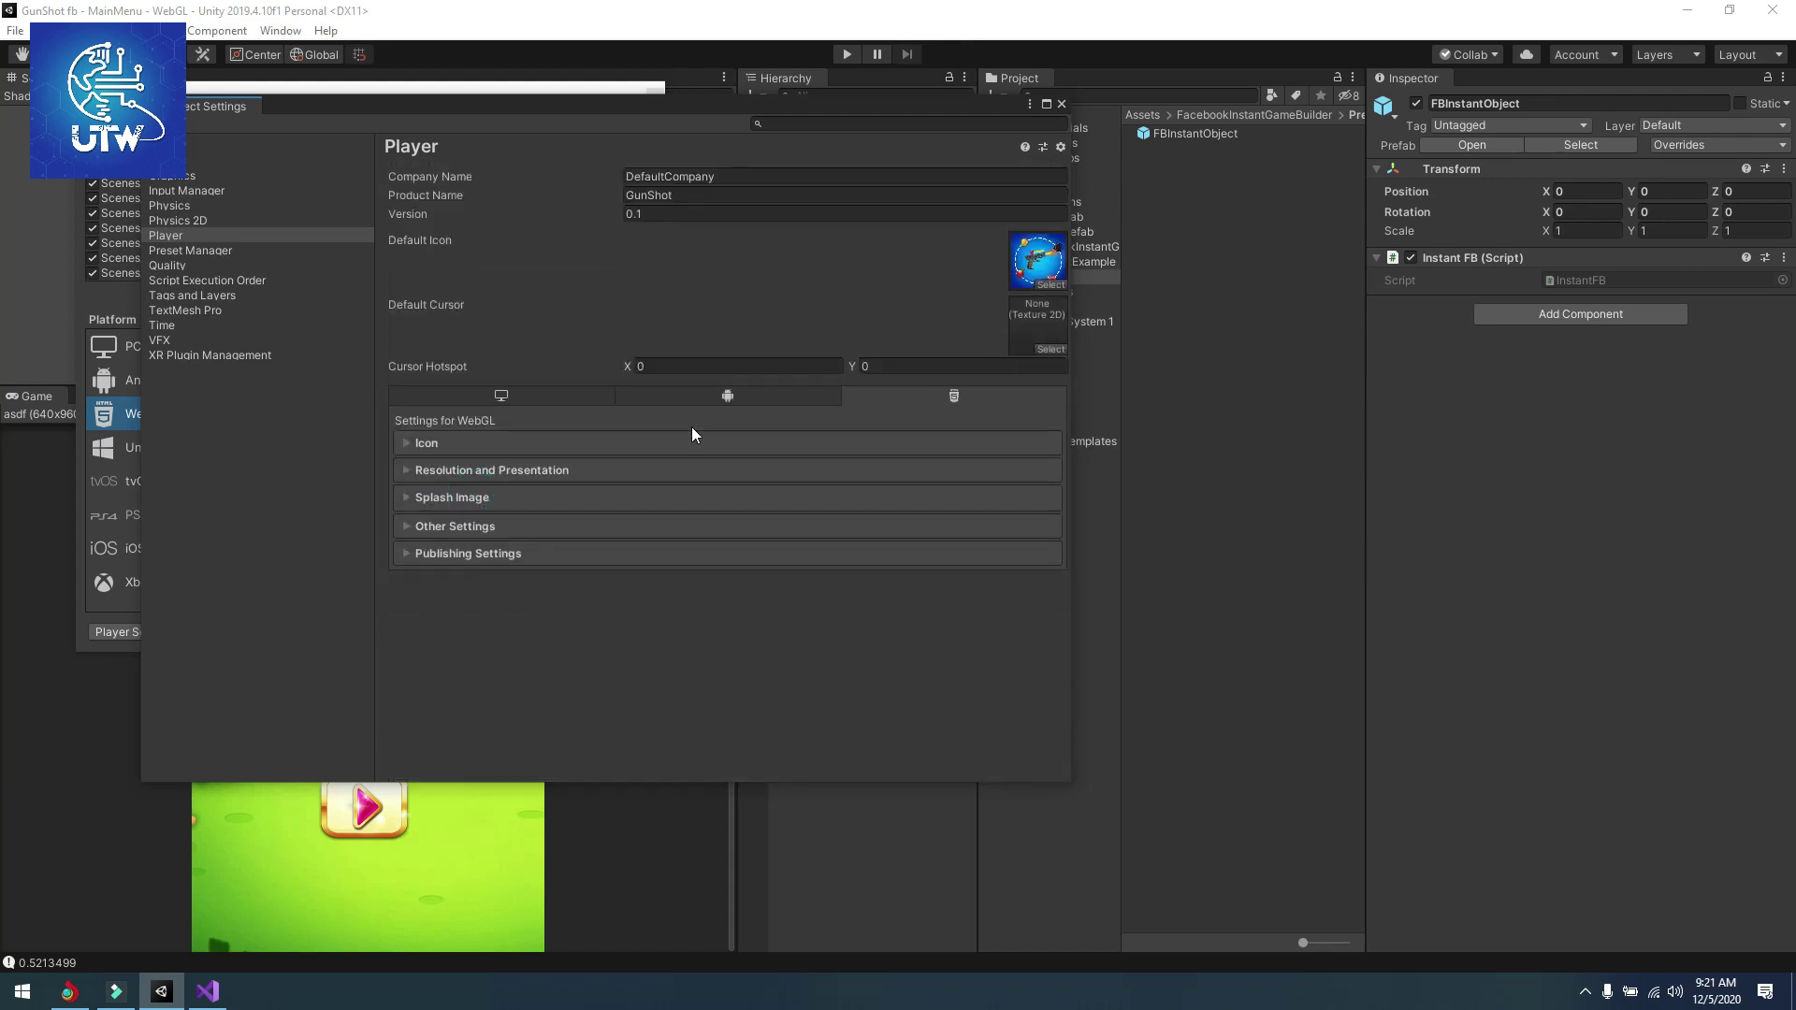
{"action": "left_click", "coordinate": [1061, 104]}
- Build the WebGL game into a new folder named Gun Shoot v1 inside the project directory
{"action": "left_click", "coordinate": [510, 631]}
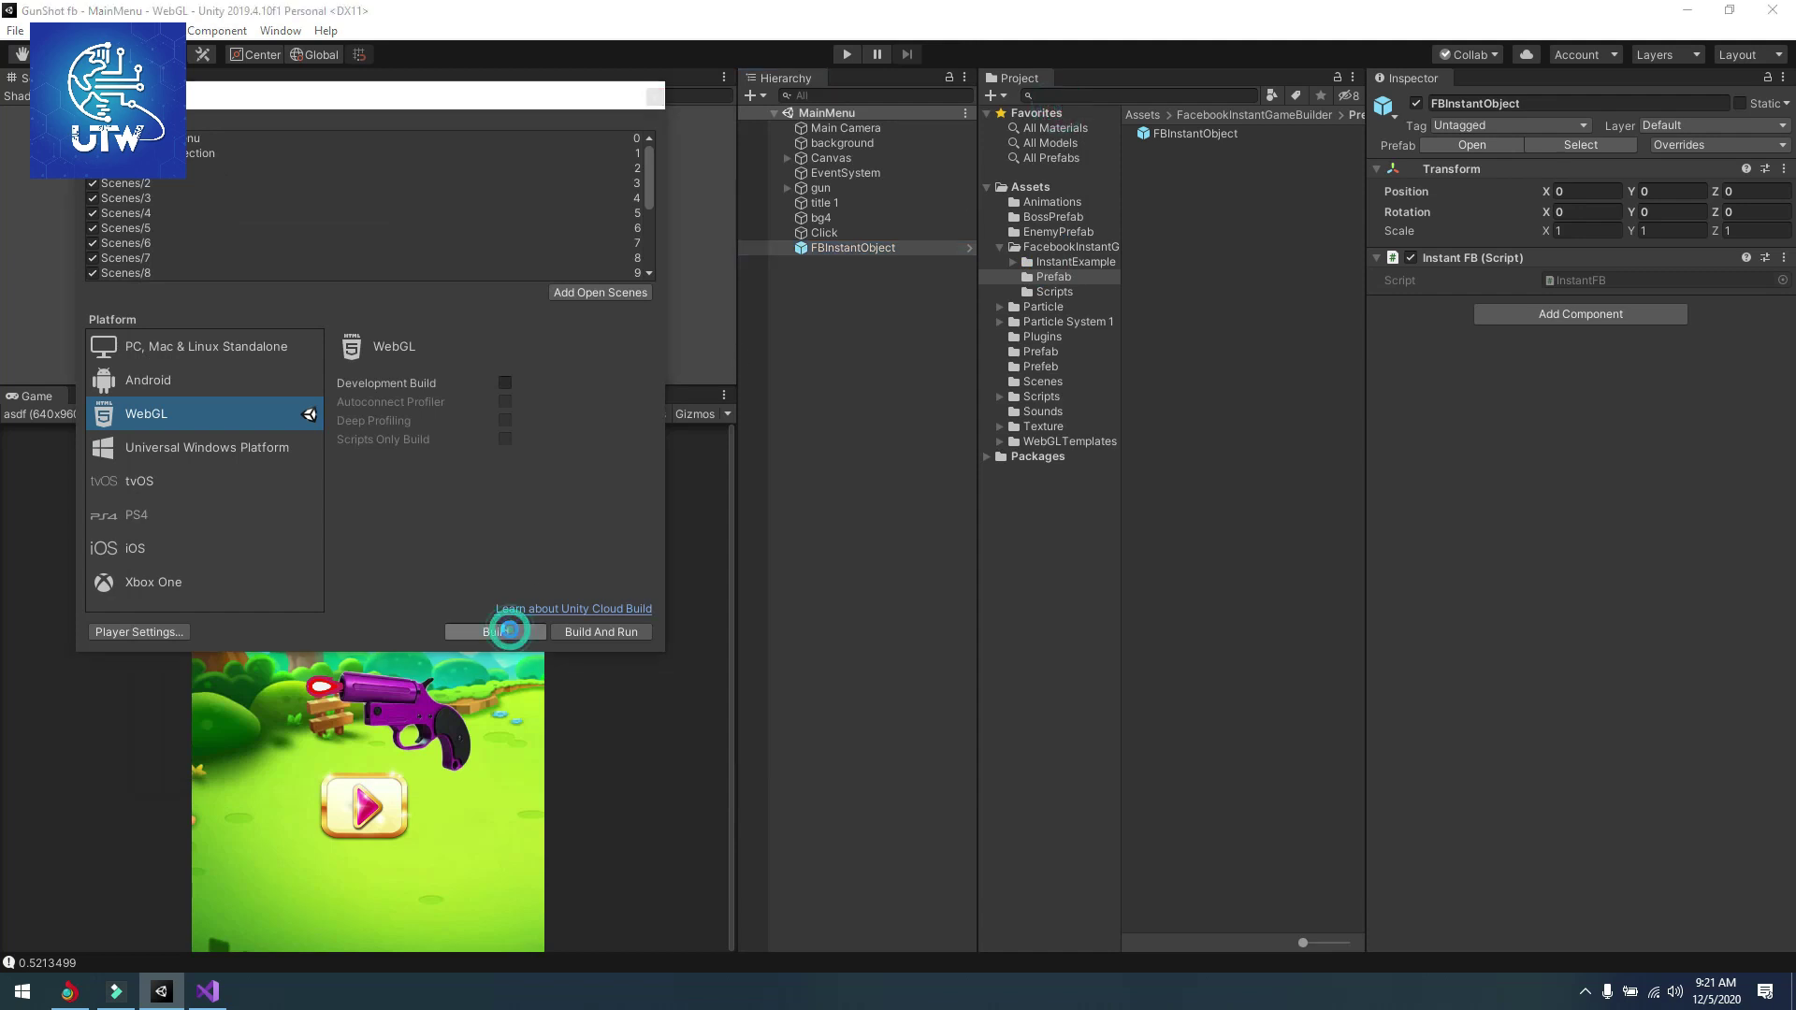
{"action": "right_click", "coordinate": [569, 716]}
{"action": "mouse_move", "coordinate": [669, 926]}
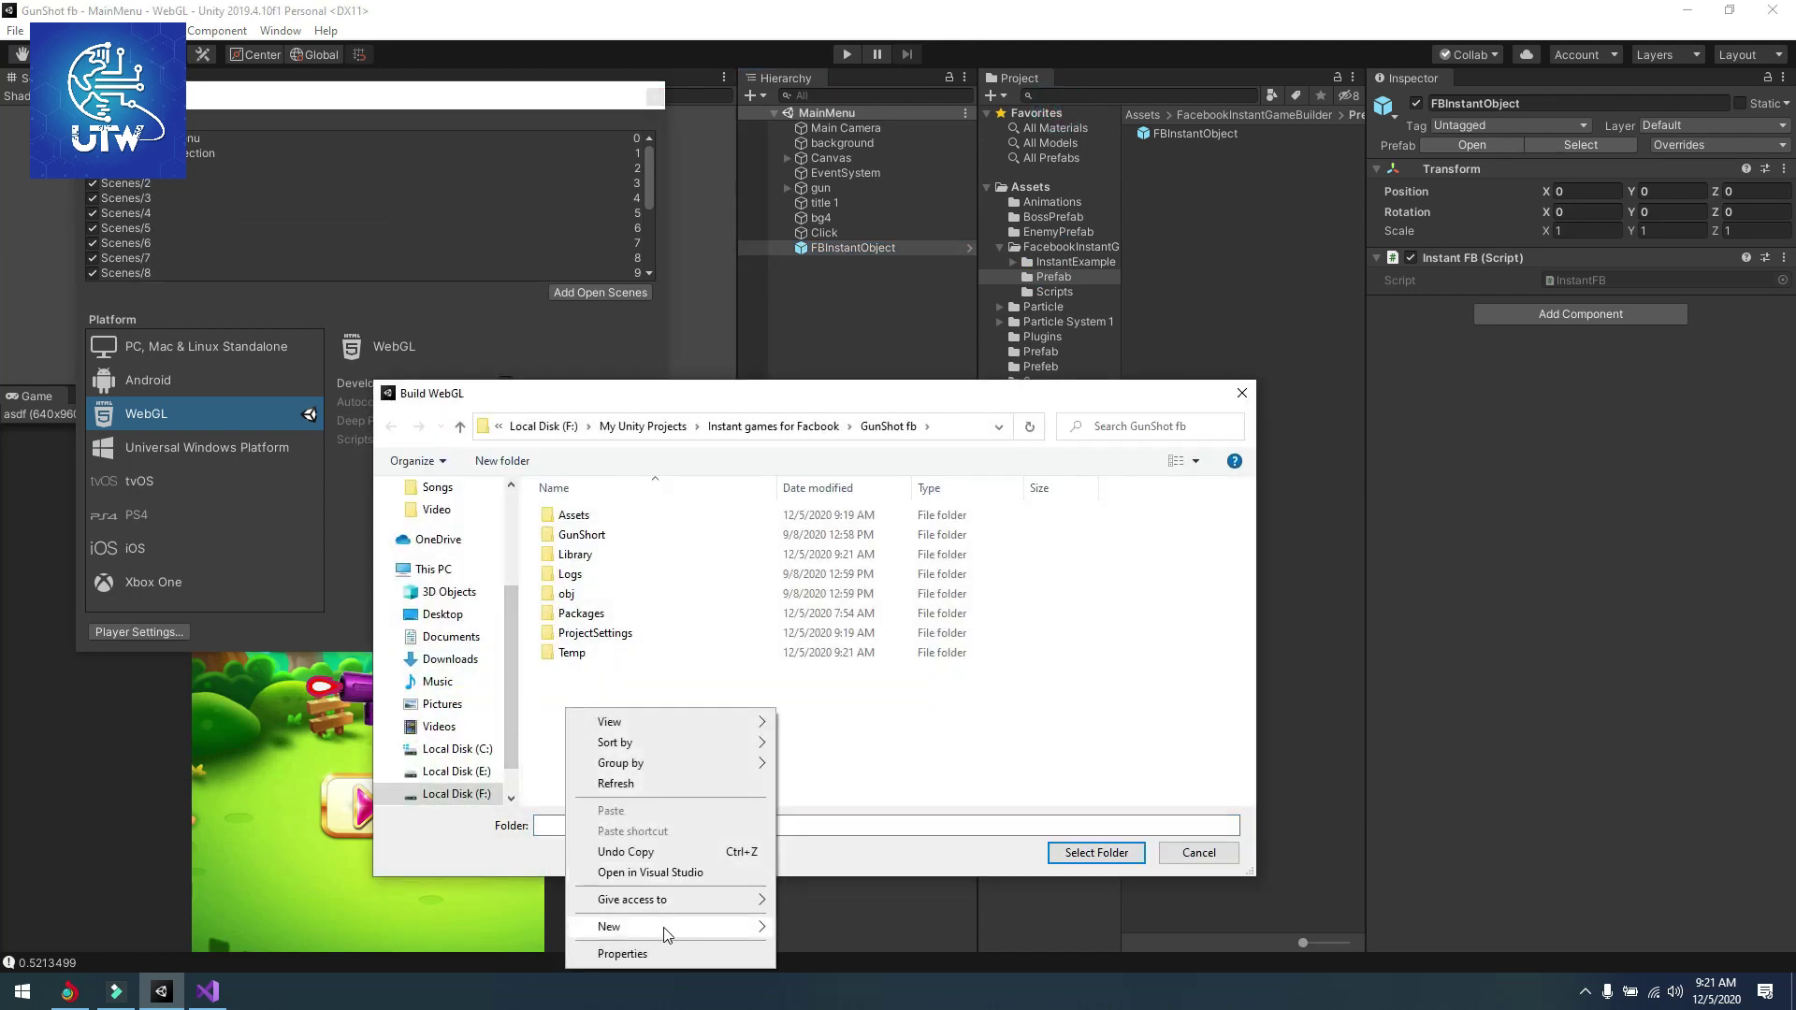
{"action": "left_click", "coordinate": [826, 815]}
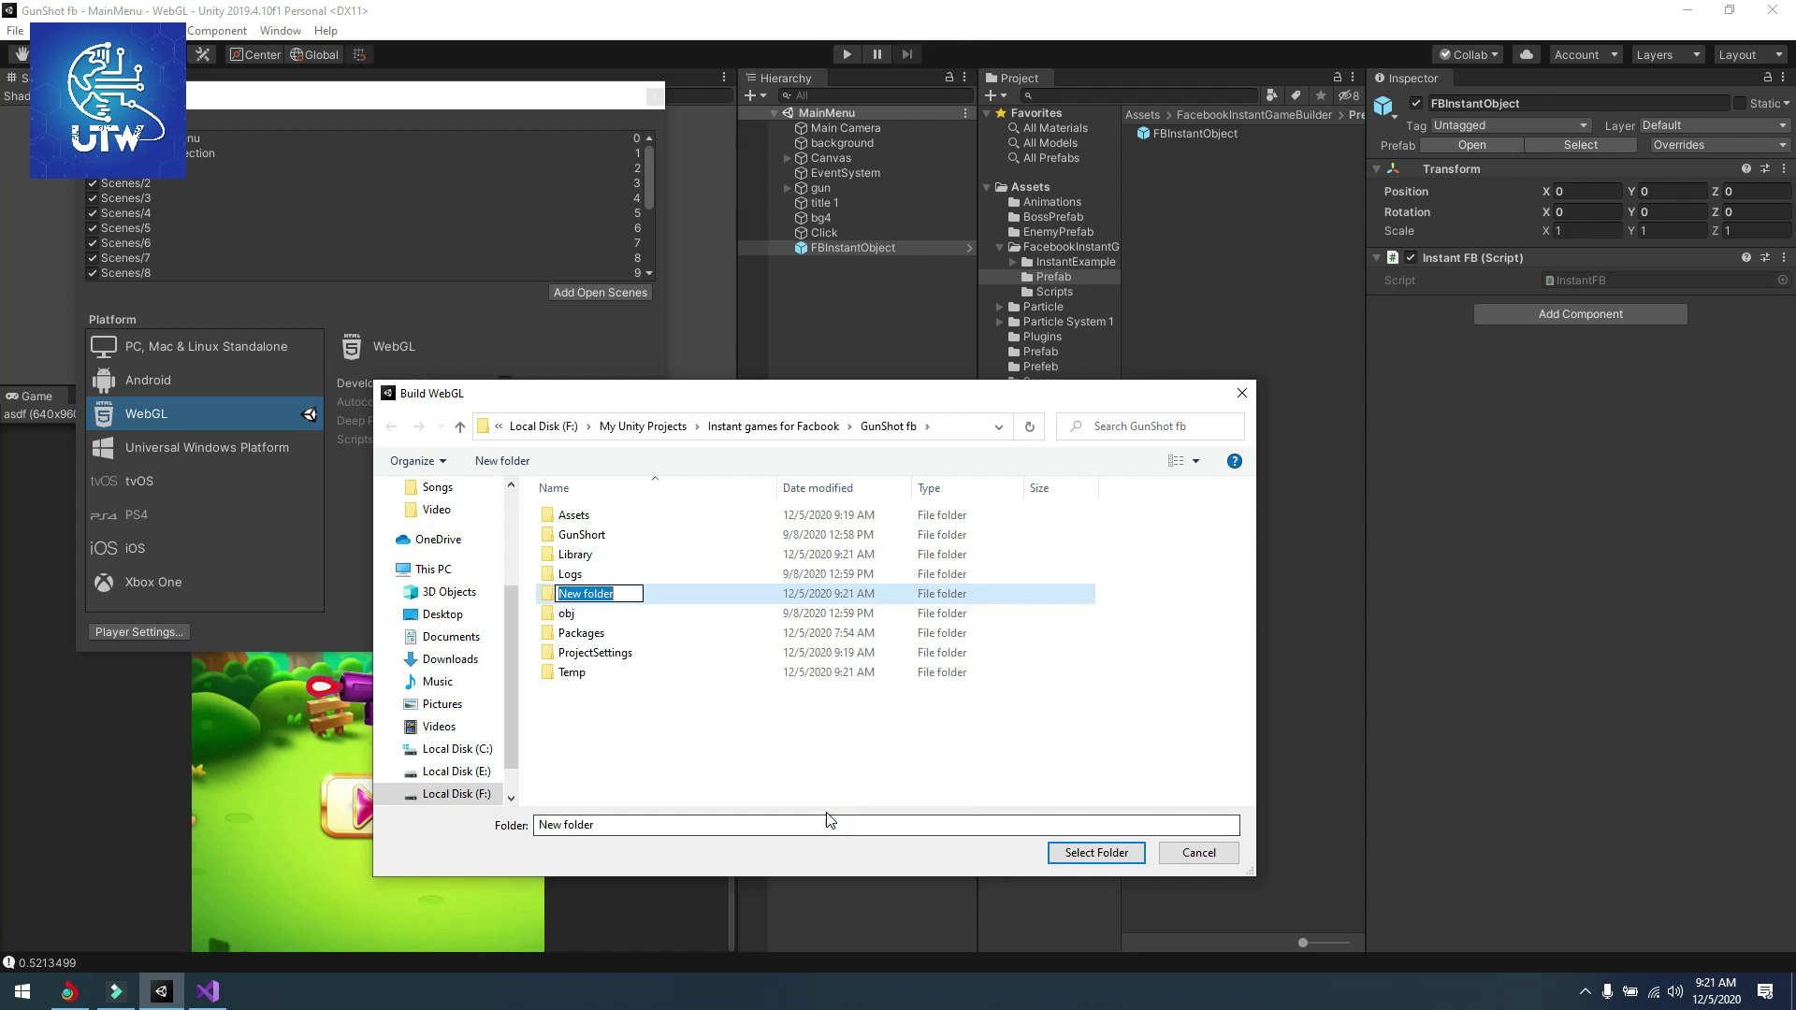
{"action": "key", "text": "BackSpace"}
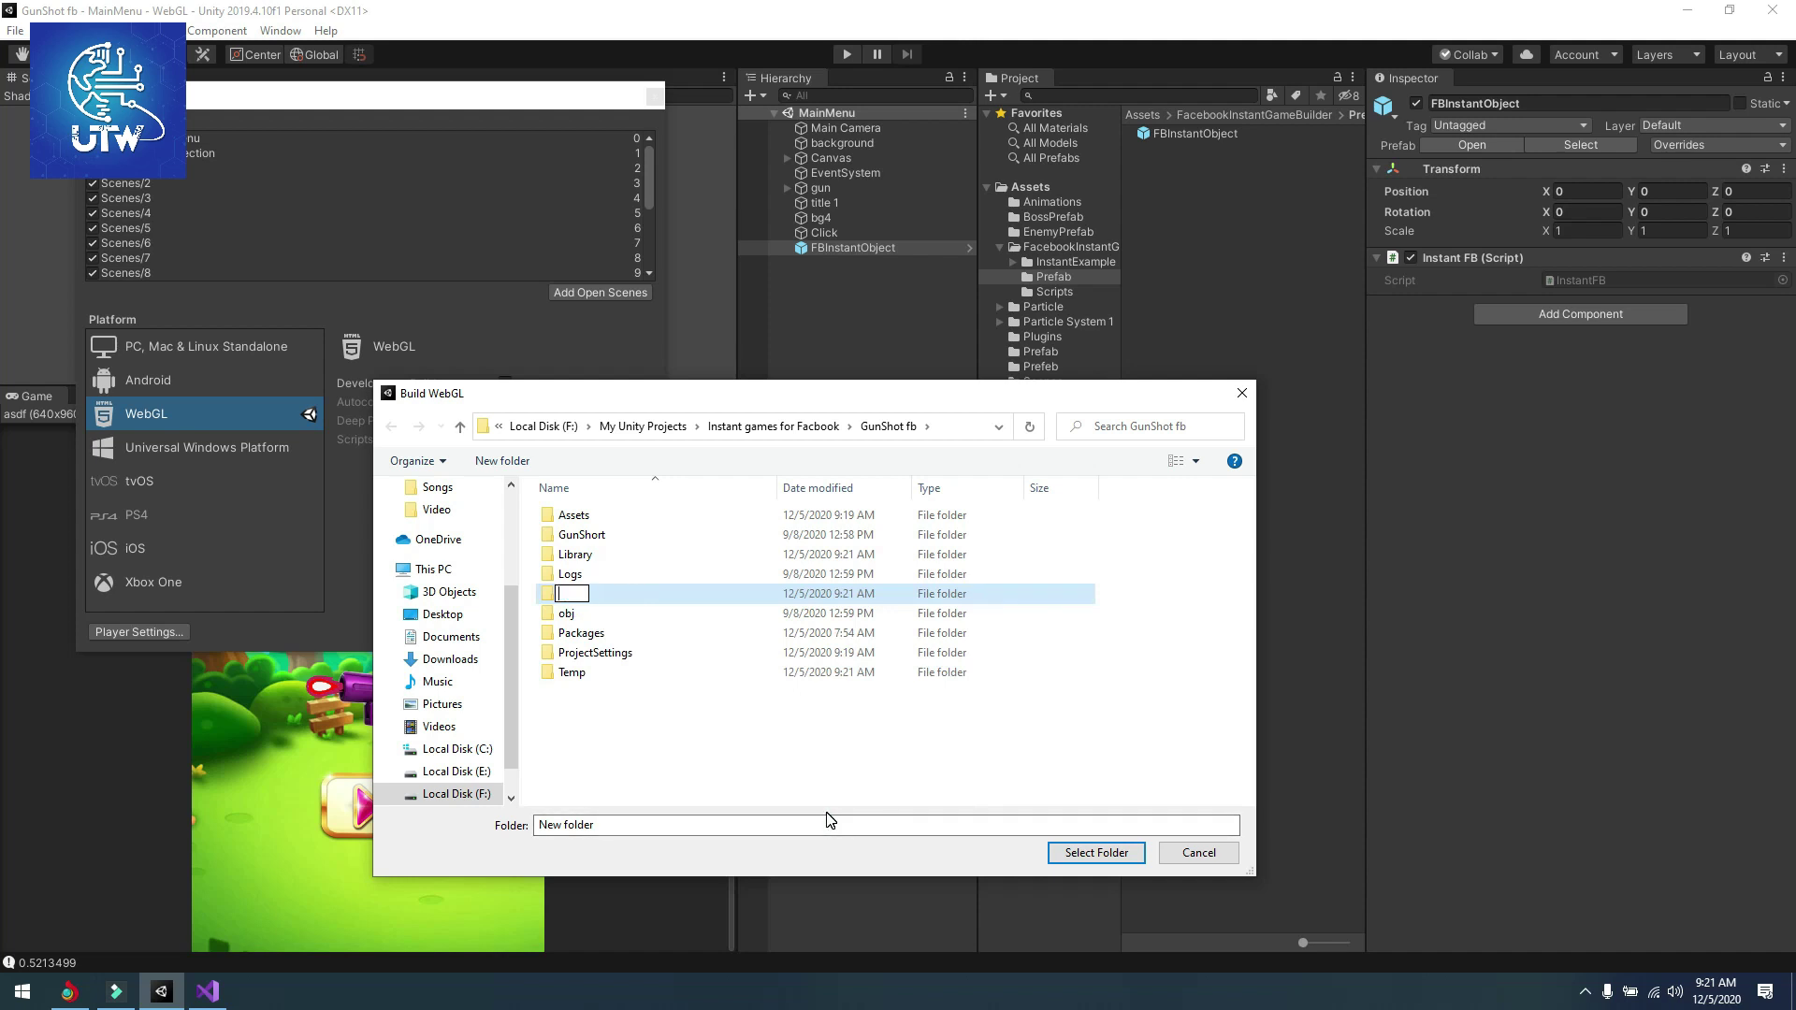
{"action": "type", "text": "Guns"}
{"action": "type", "text": " Shoot v1"}
{"action": "key", "text": "Return"}
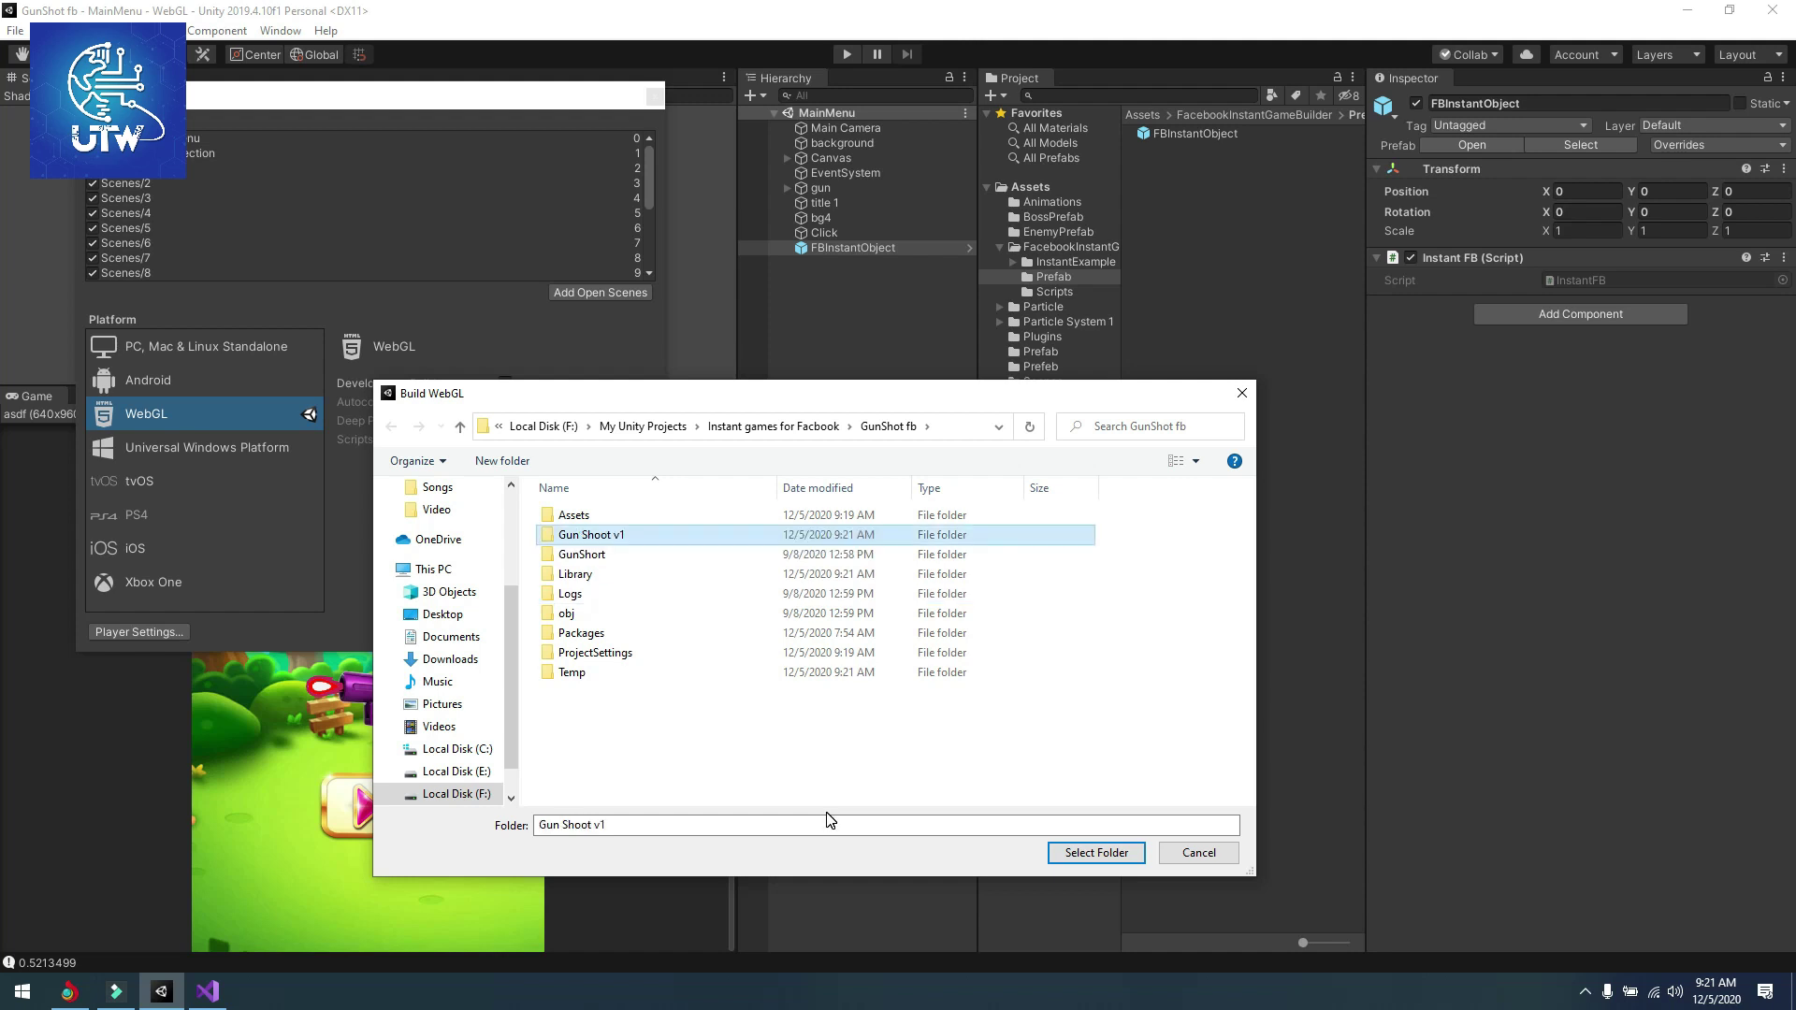
{"action": "left_click", "coordinate": [1095, 852]}
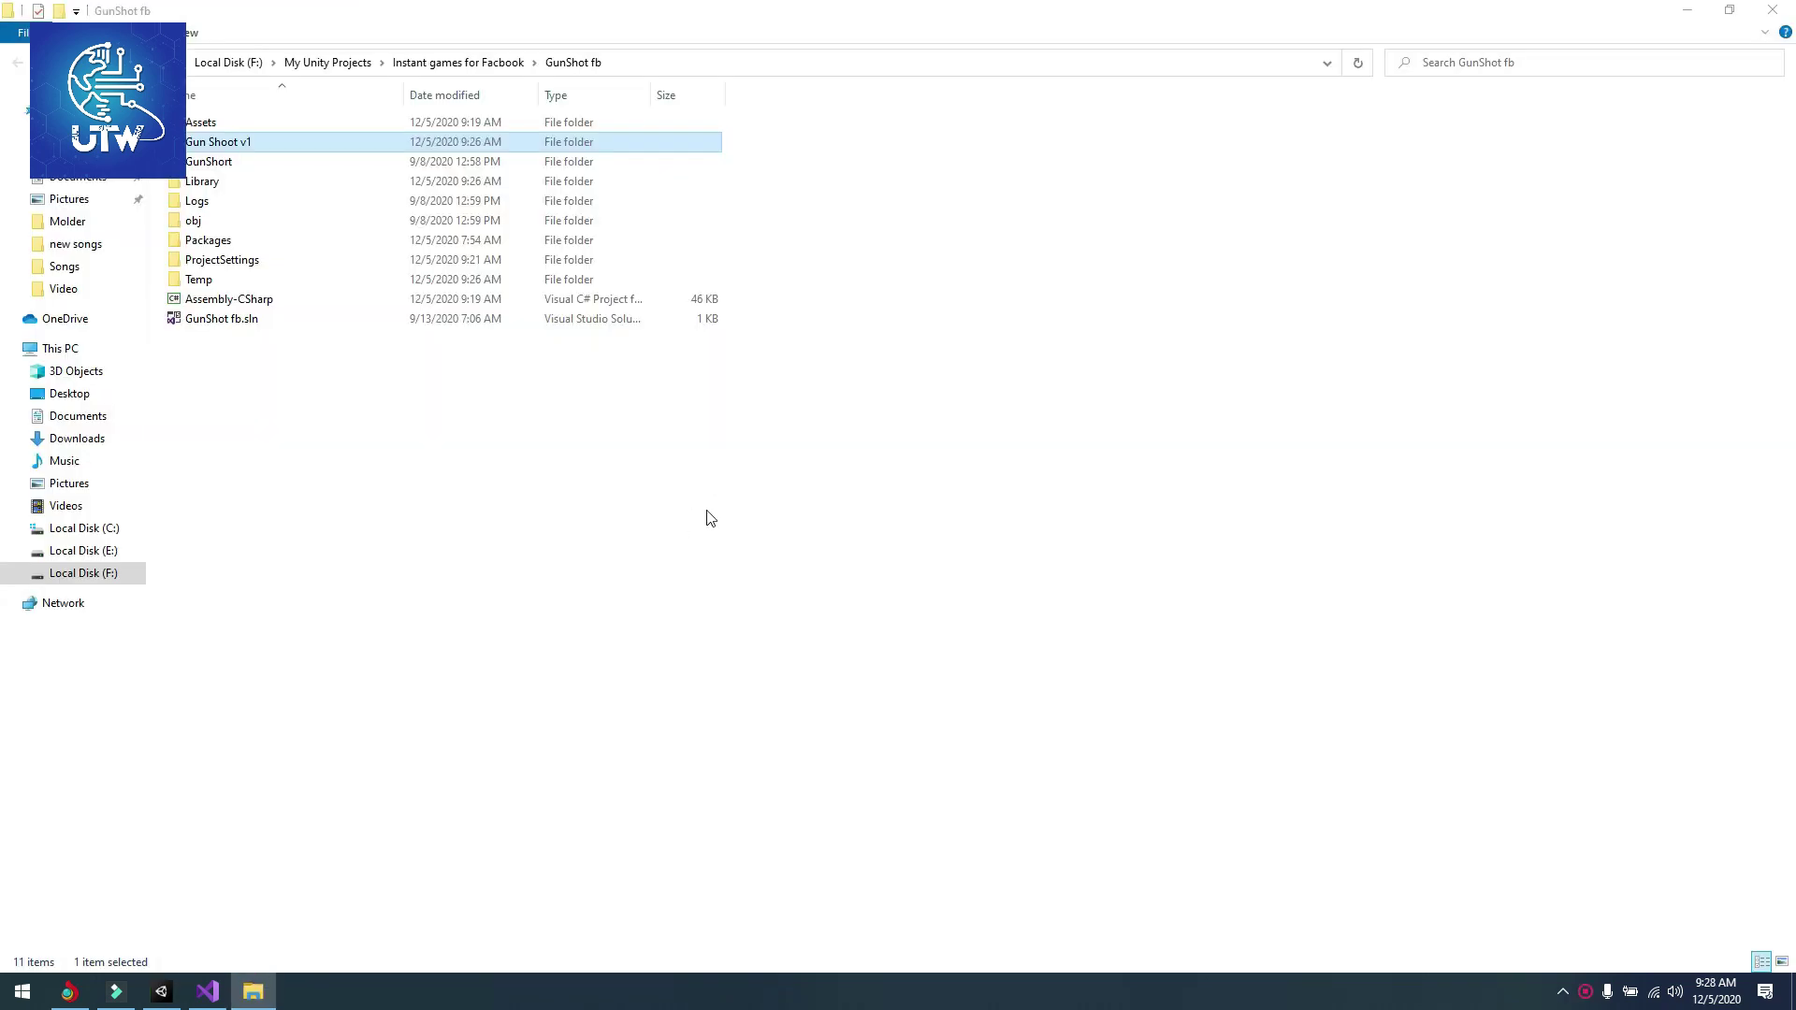
- In the Gun Shoot v1 folder, choose Edit with Notepad++ on the index page
{"action": "double_click", "coordinate": [244, 146]}
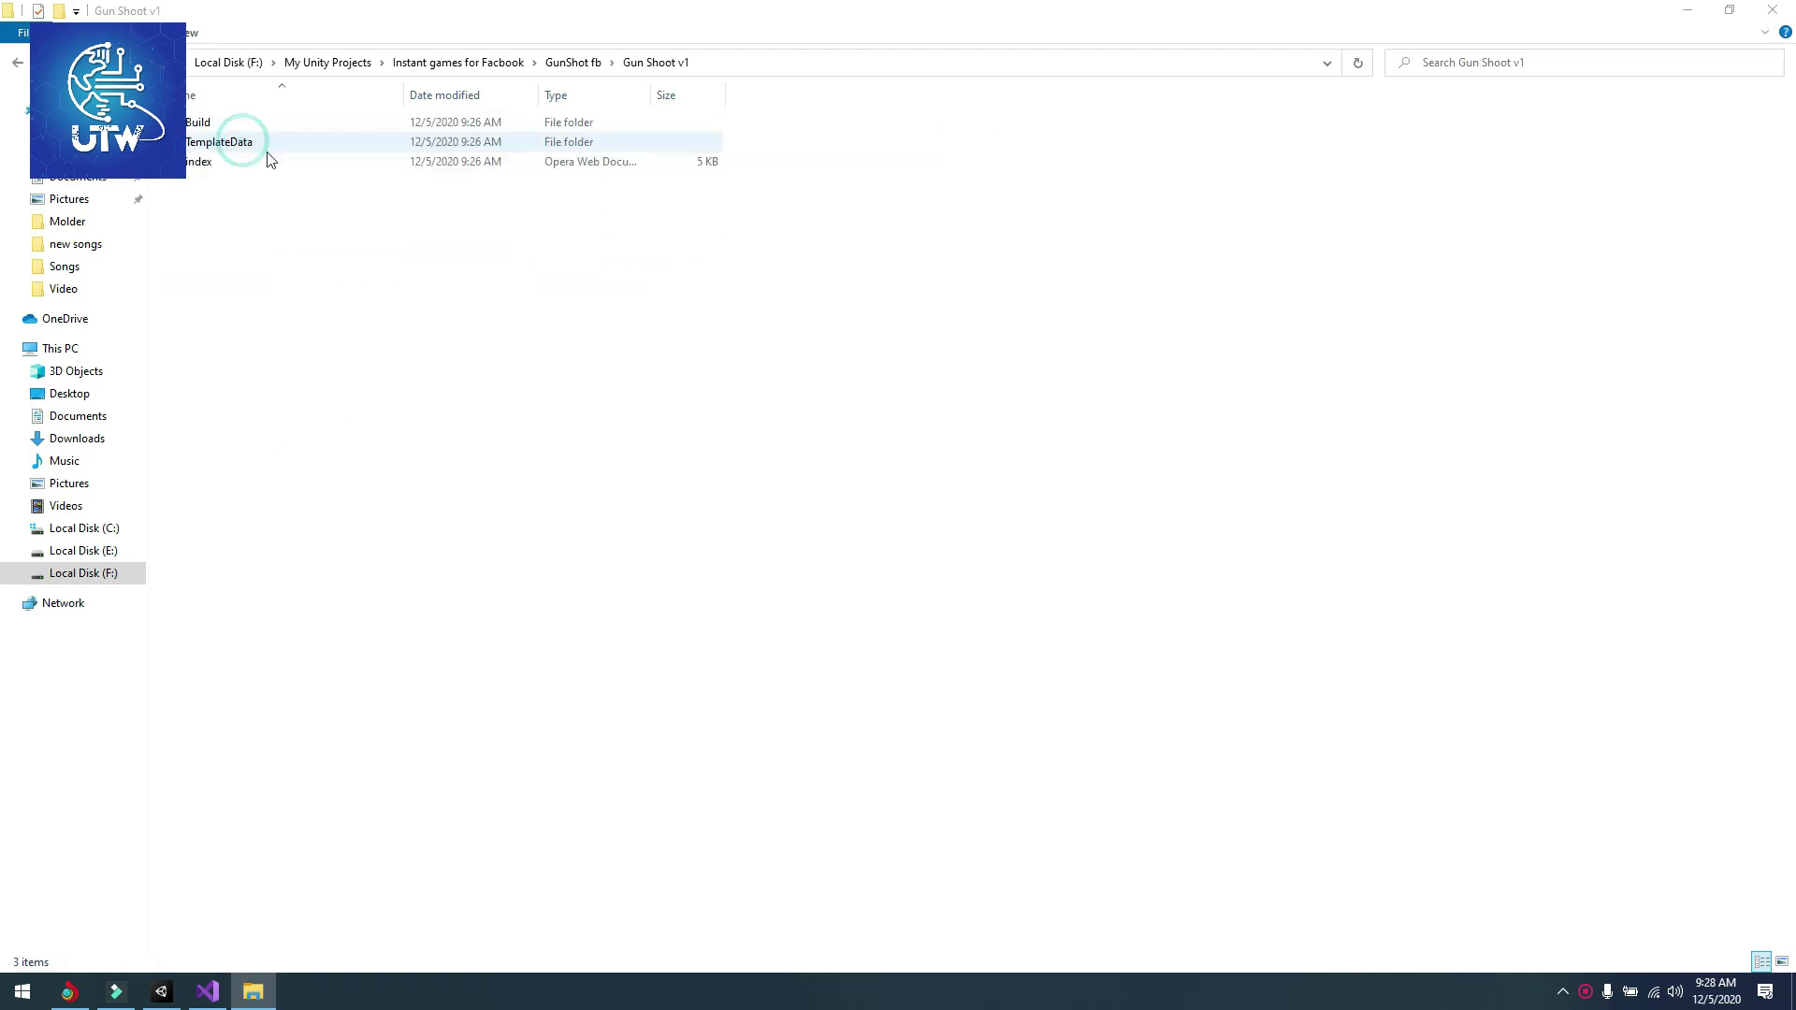
{"action": "left_click", "coordinate": [201, 168]}
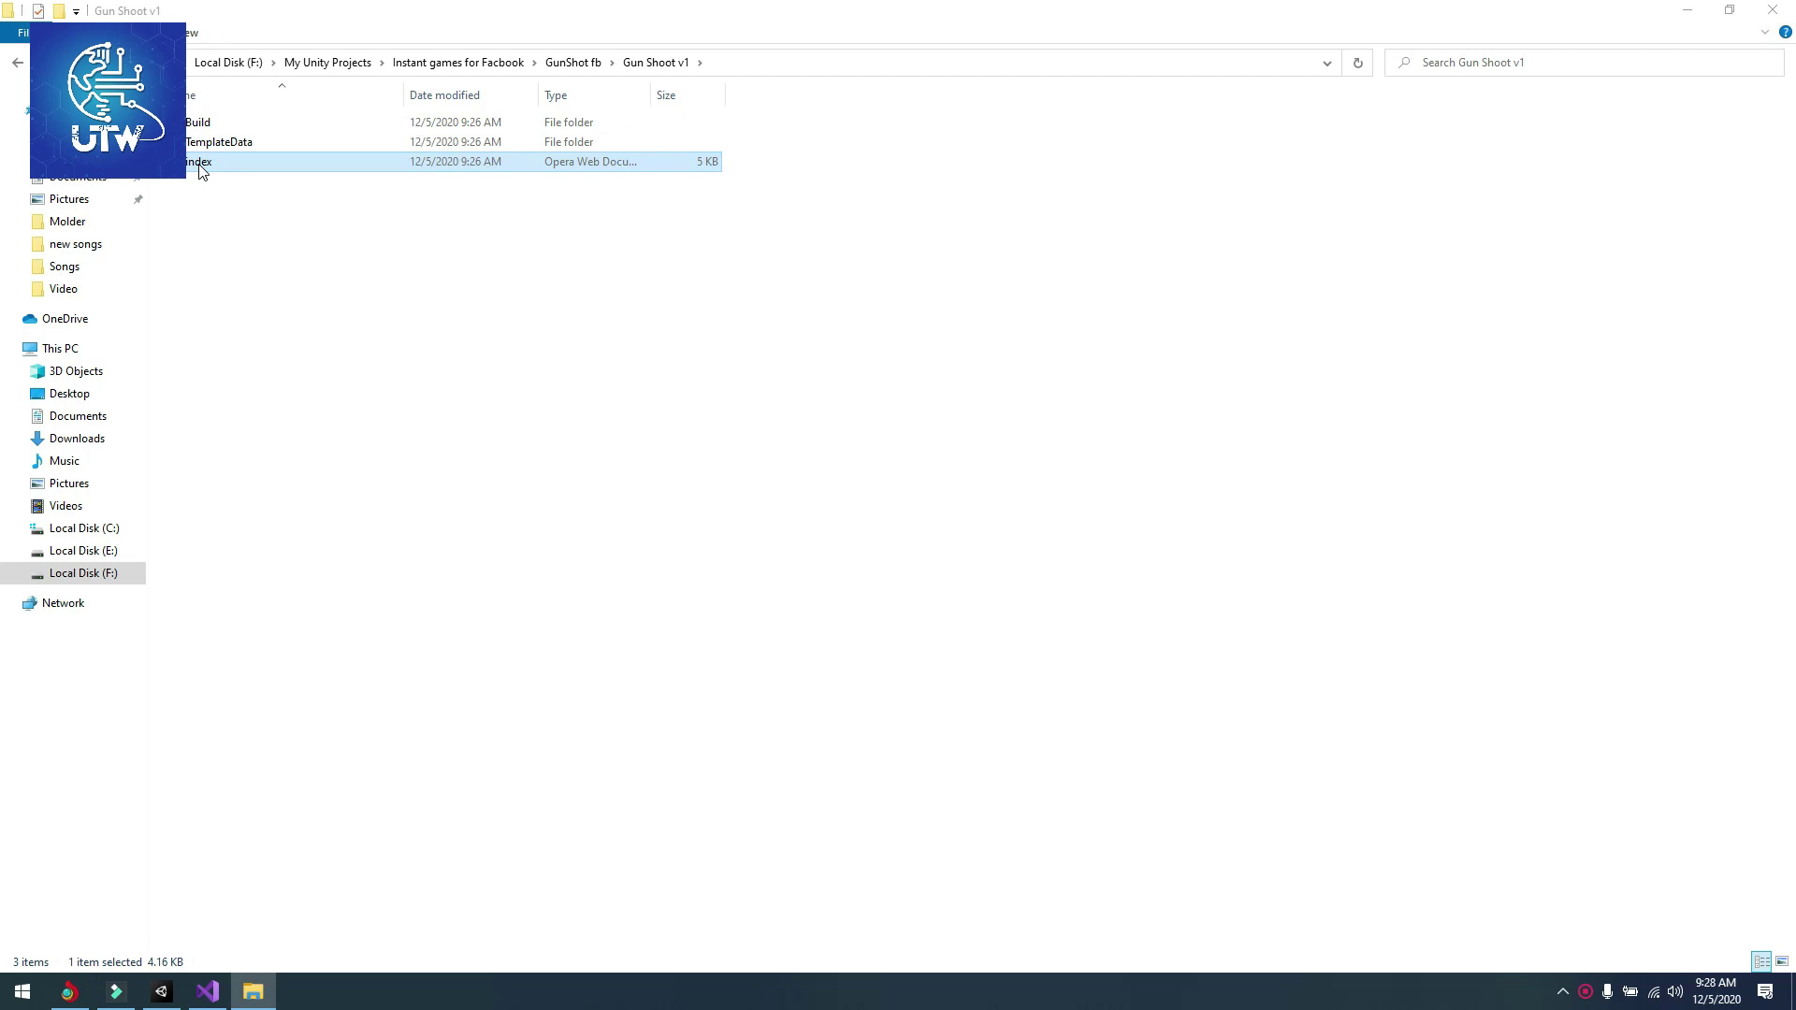
{"action": "right_click", "coordinate": [199, 170]}
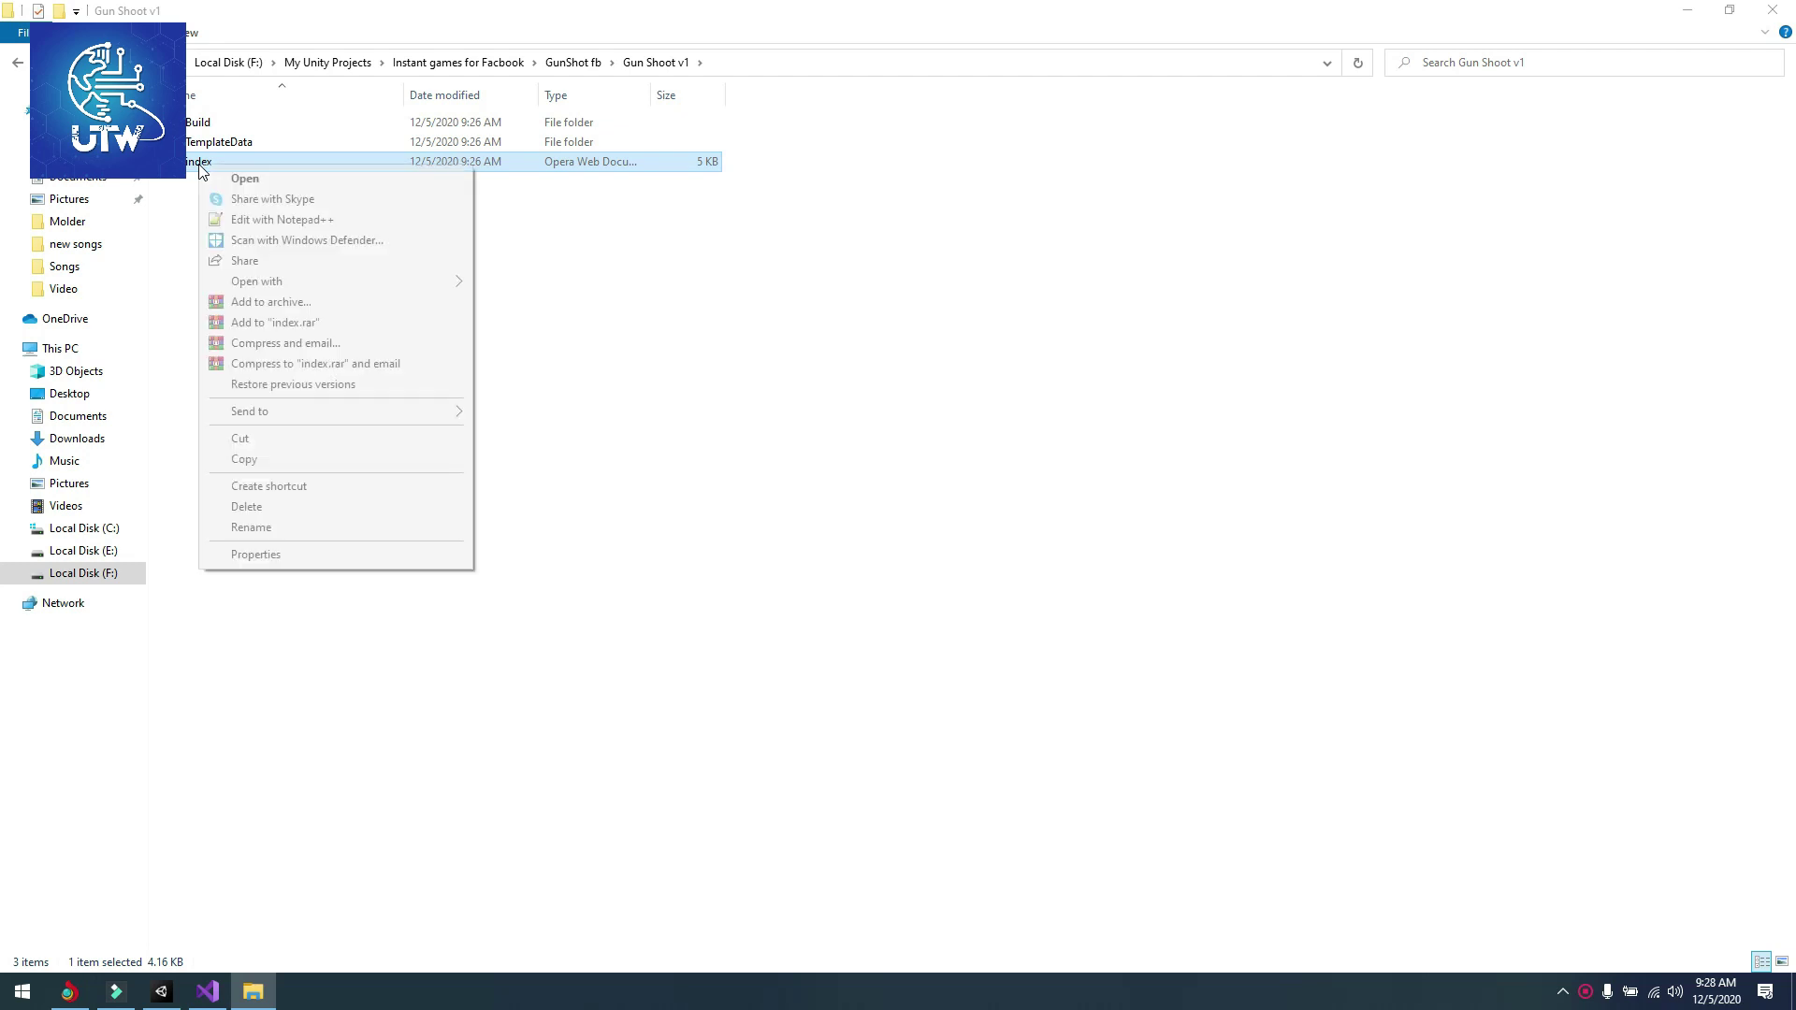
{"action": "left_click", "coordinate": [290, 221]}
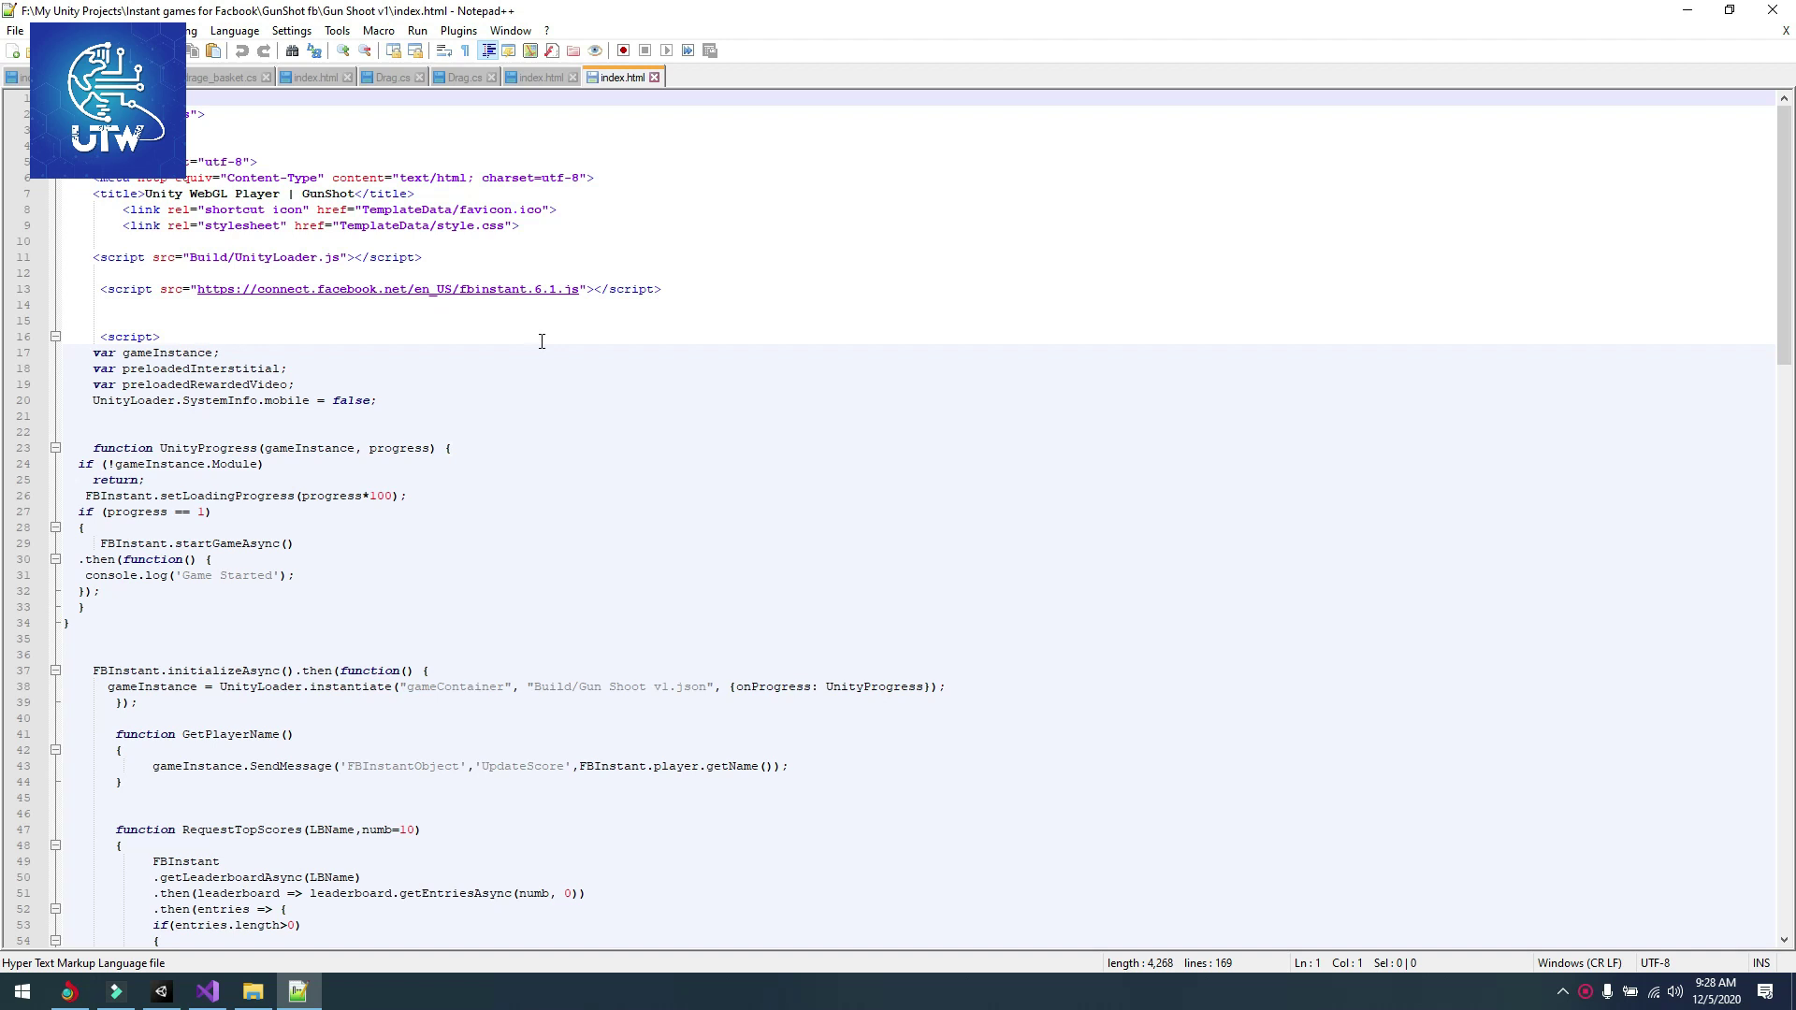
- Change fbinstant.6.1.js to fbinstant.6.3.js on line 13, save index.html and close Notepad++
{"action": "left_click", "coordinate": [556, 290]}
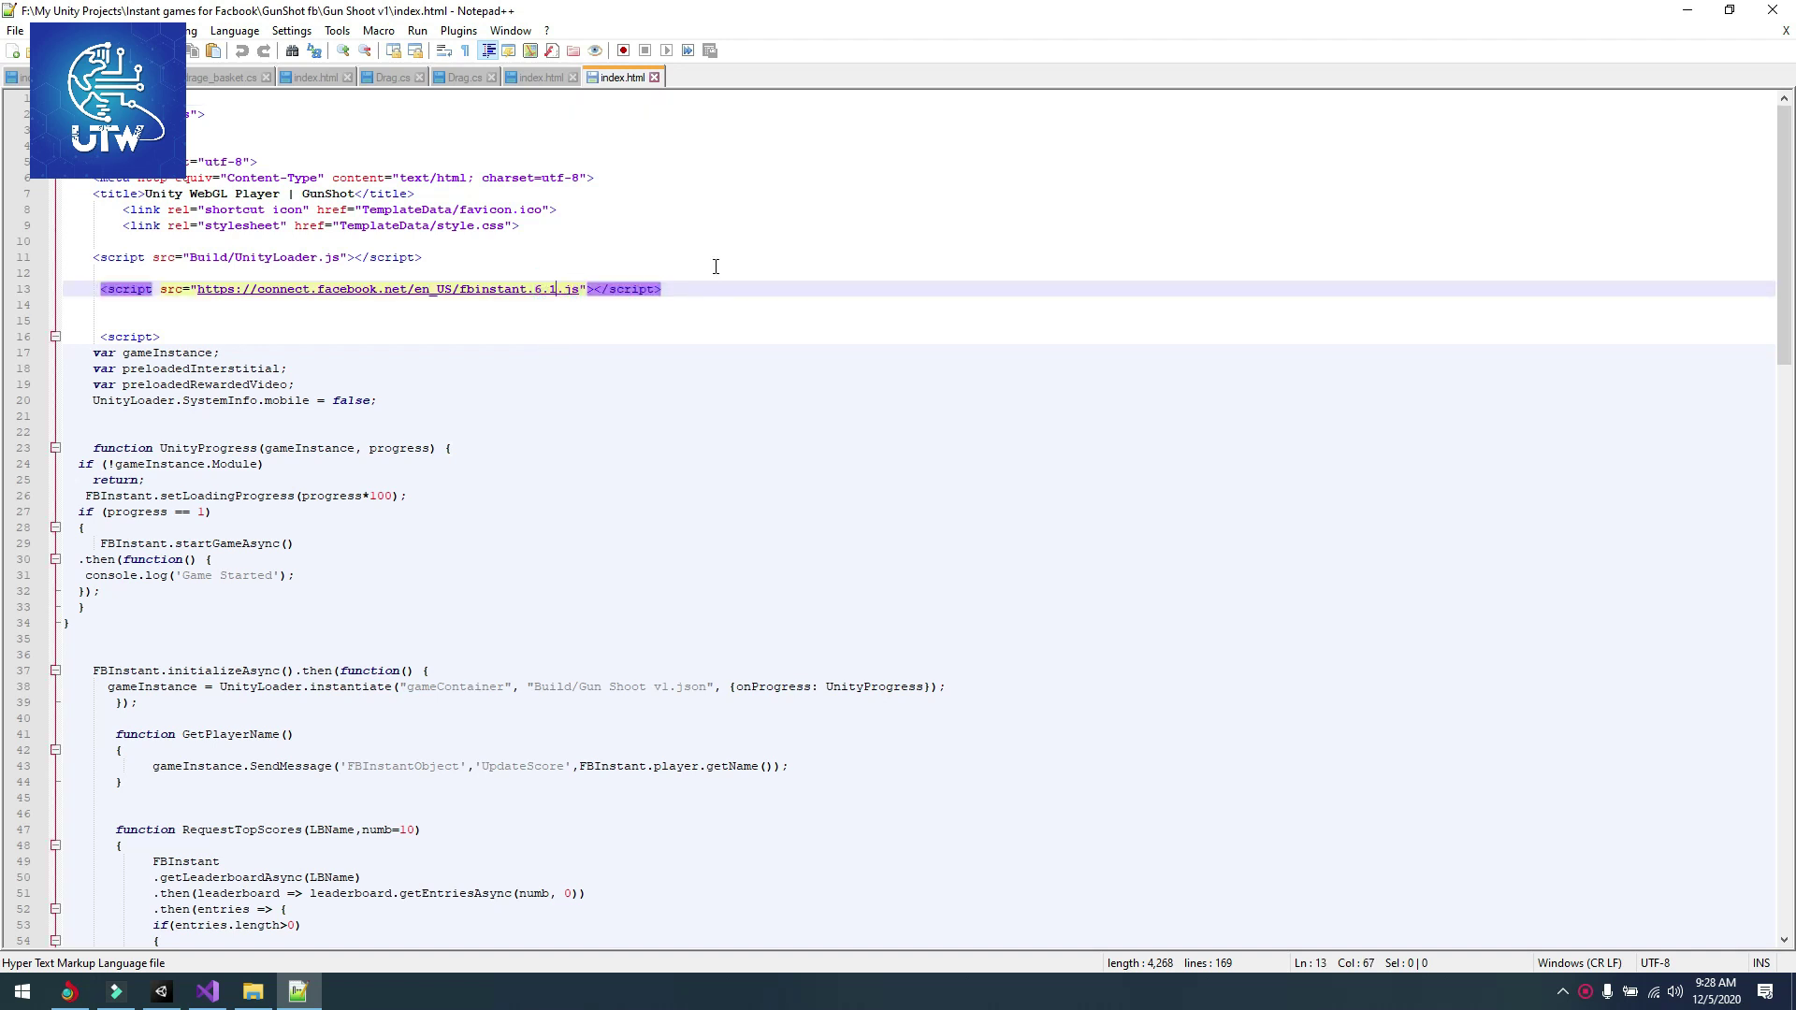
{"action": "key", "text": "BackSpace"}
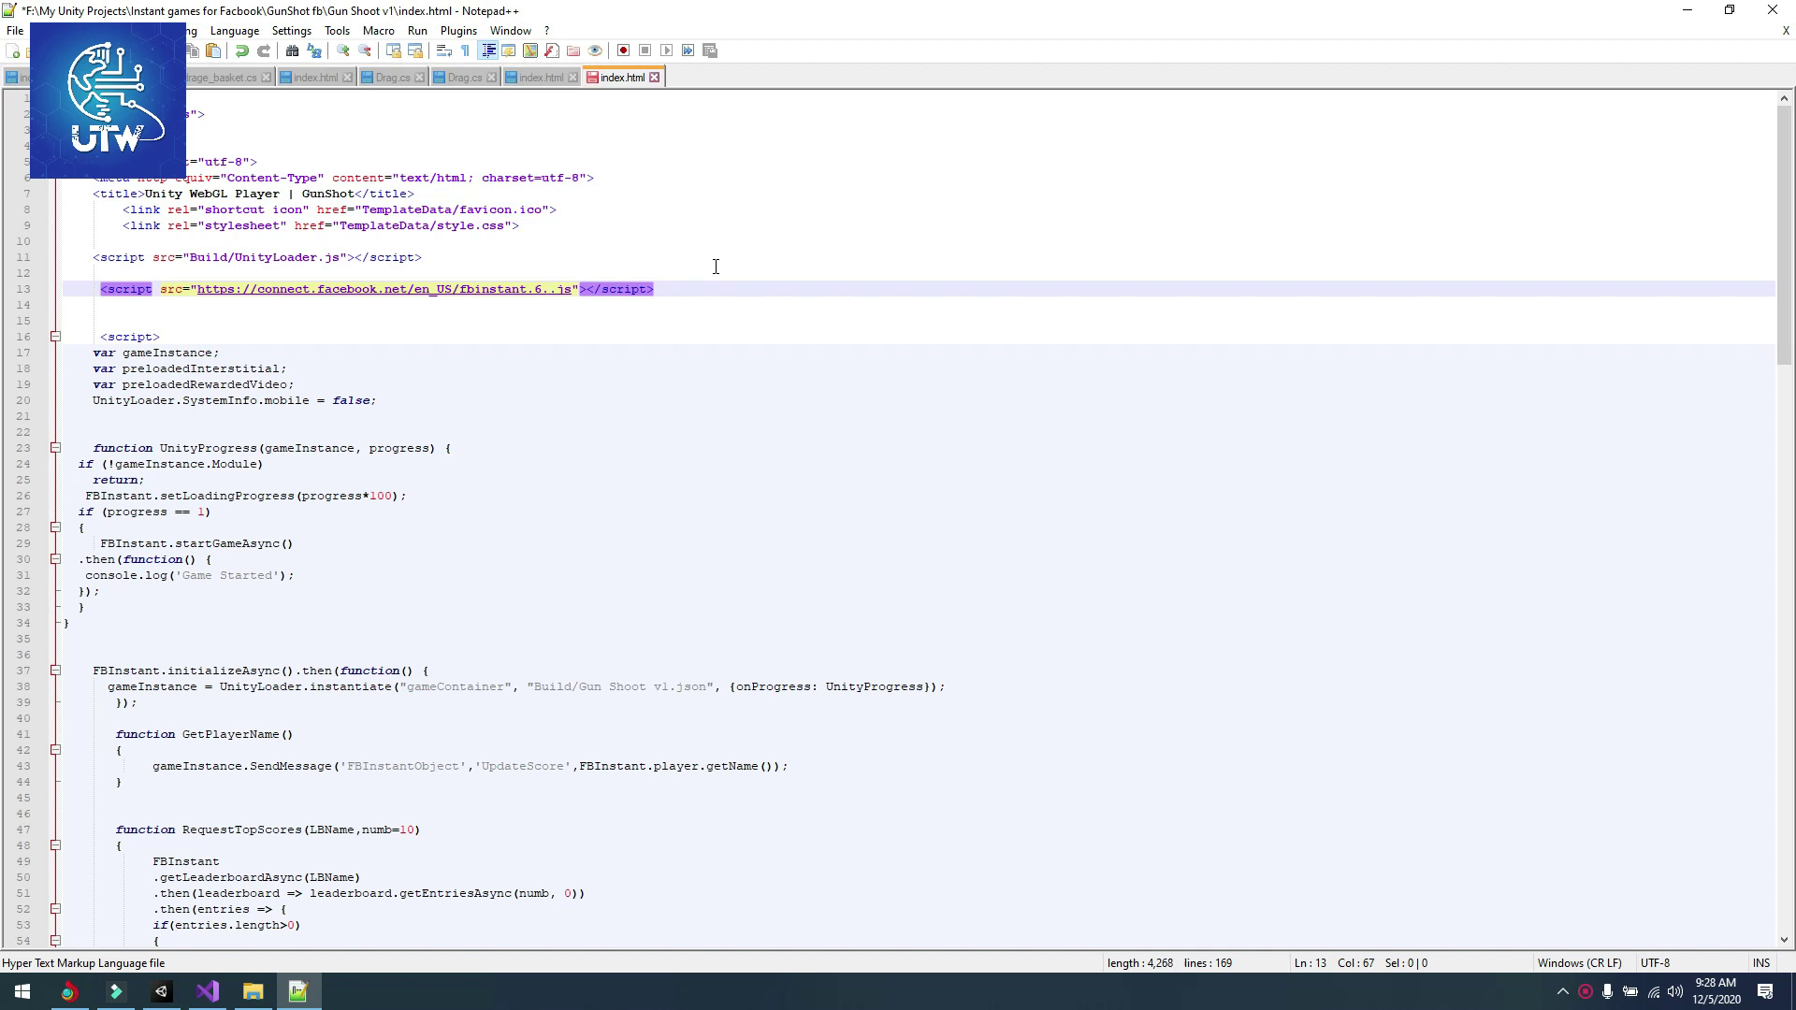
{"action": "type", "text": "3"}
{"action": "key", "text": "ctrl+s"}
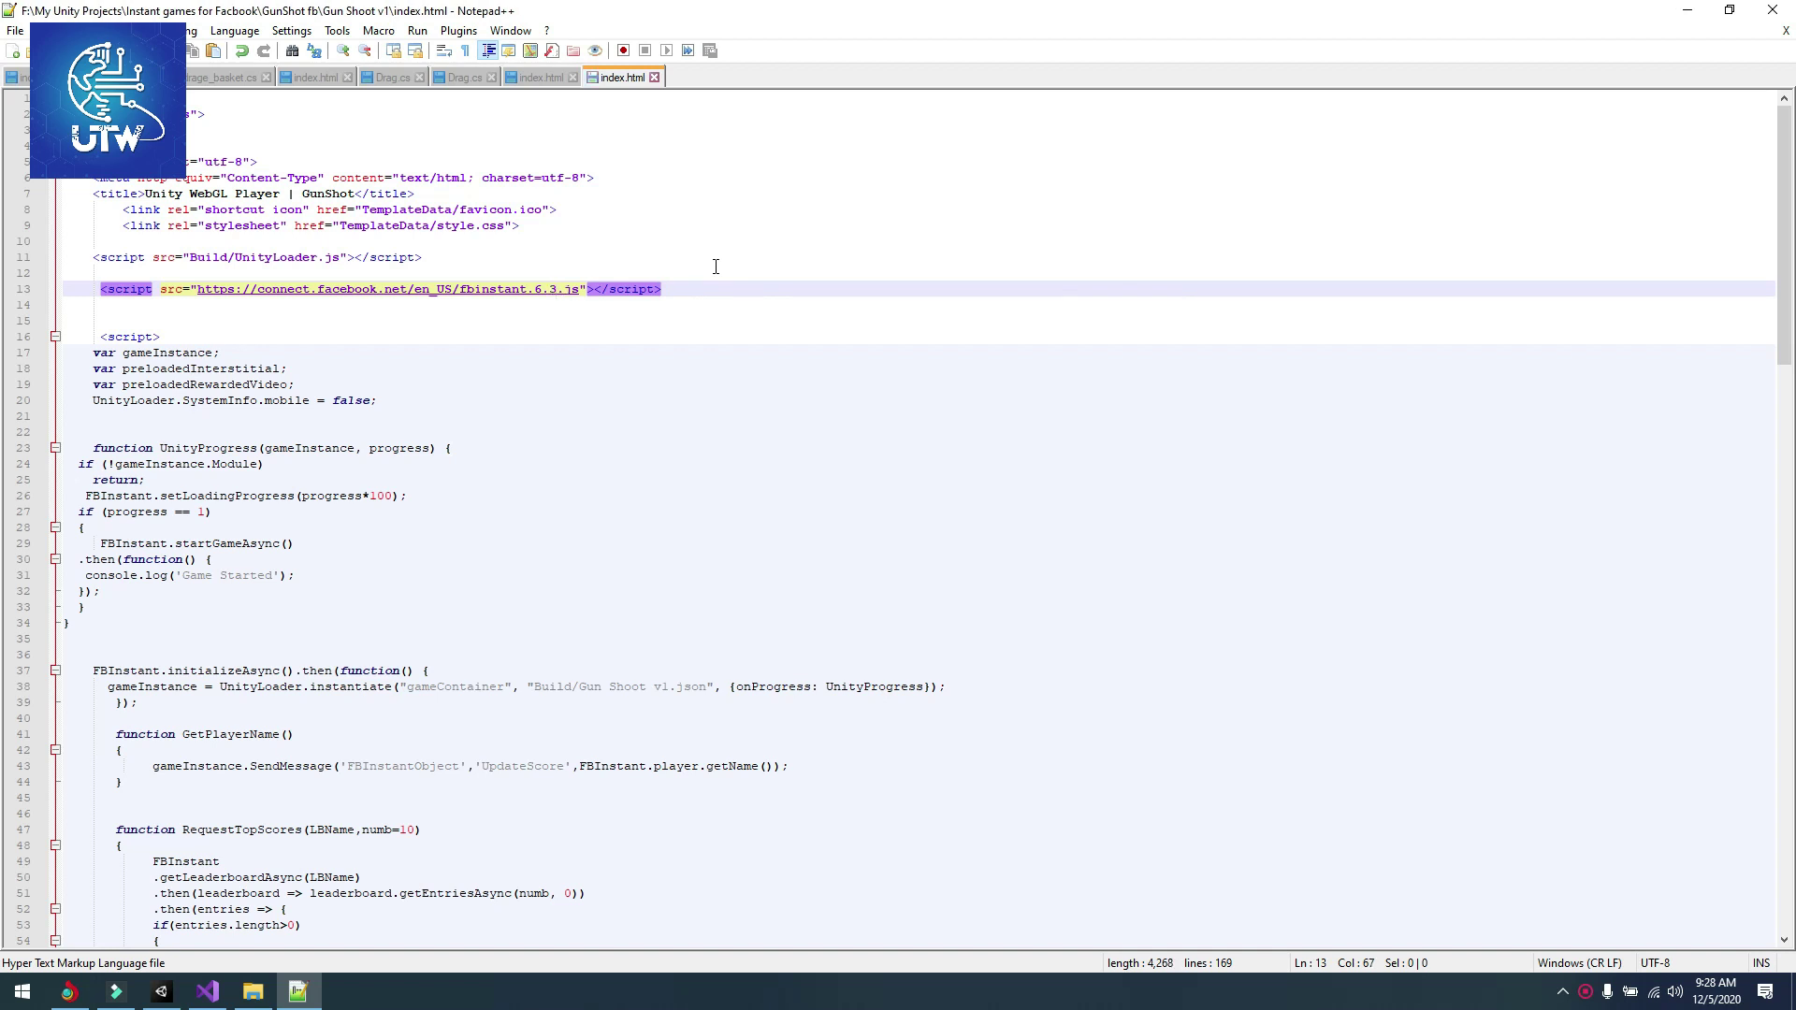
{"action": "scroll", "coordinate": [699, 316], "scroll_direction": "down", "scroll_amount": 3}
{"action": "scroll", "coordinate": [702, 319], "scroll_direction": "down", "scroll_amount": 10}
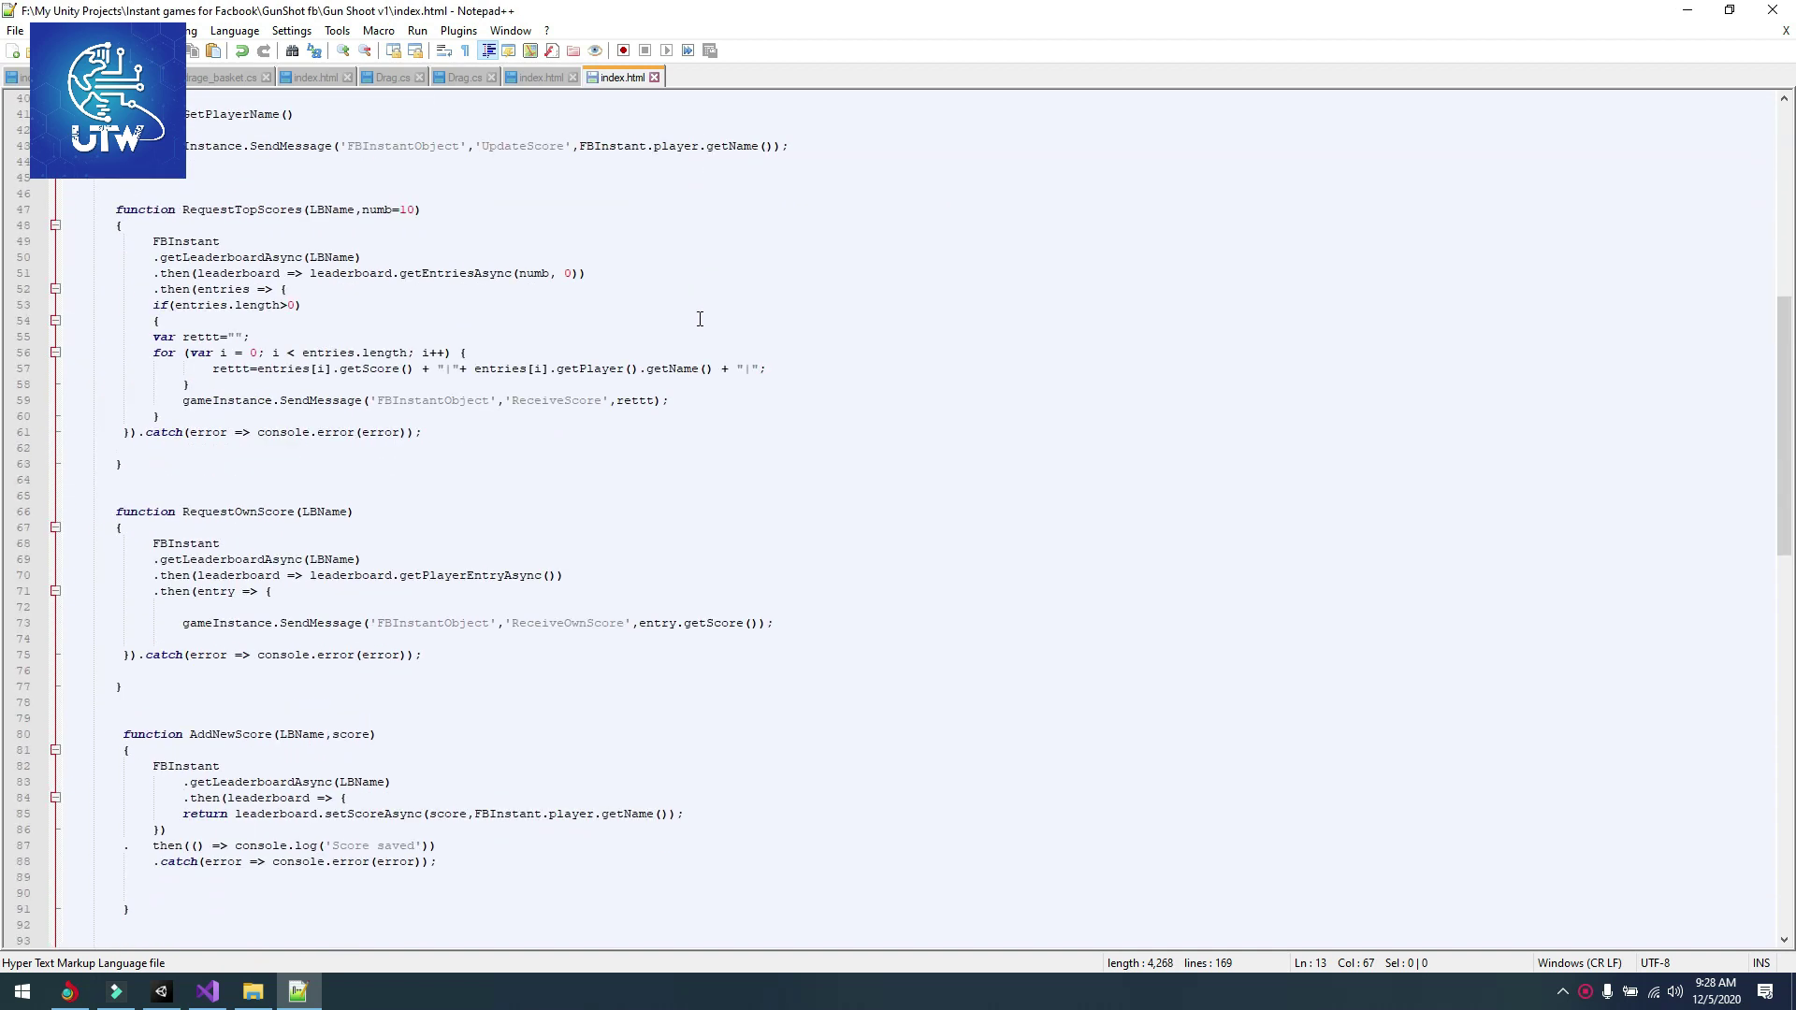
{"action": "scroll", "coordinate": [705, 322], "scroll_direction": "down", "scroll_amount": 7}
{"action": "scroll", "coordinate": [712, 325], "scroll_direction": "down", "scroll_amount": 7}
{"action": "scroll", "coordinate": [711, 327], "scroll_direction": "down", "scroll_amount": 5}
{"action": "scroll", "coordinate": [713, 326], "scroll_direction": "down", "scroll_amount": 6}
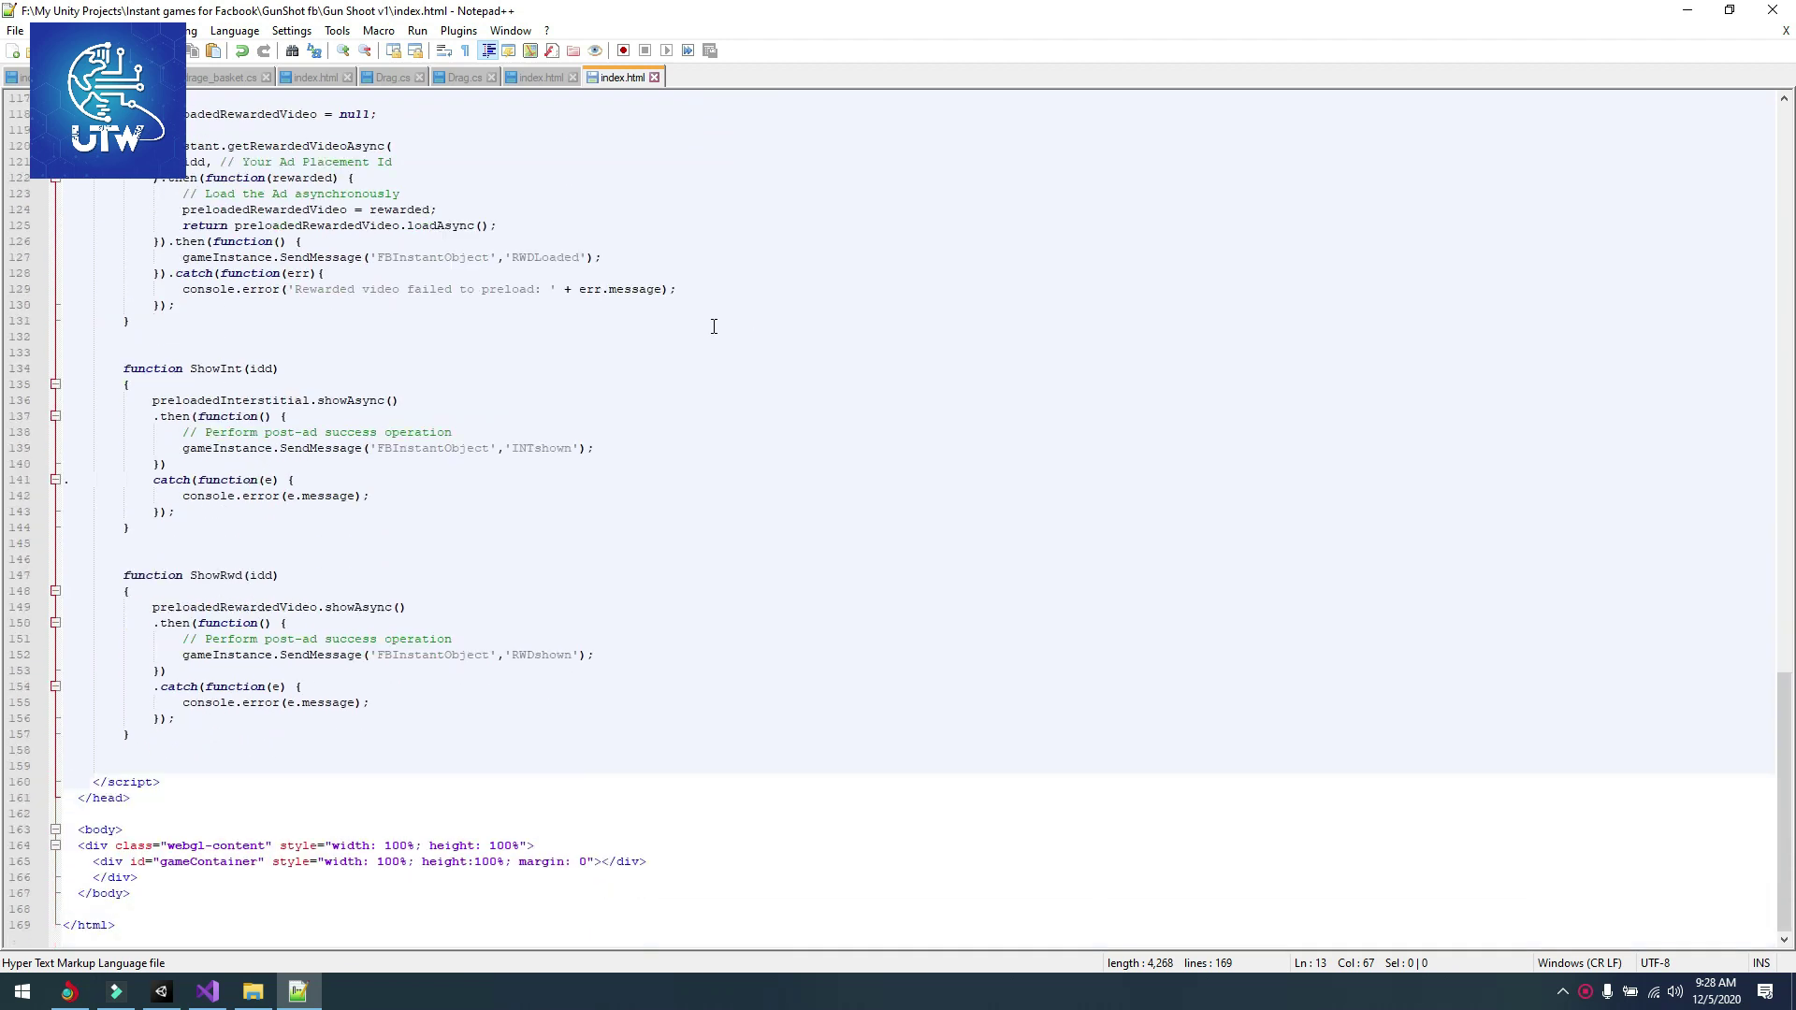
{"action": "scroll", "coordinate": [715, 324], "scroll_direction": "up", "scroll_amount": 10}
{"action": "scroll", "coordinate": [714, 323], "scroll_direction": "up", "scroll_amount": 8}
{"action": "scroll", "coordinate": [714, 323], "scroll_direction": "up", "scroll_amount": 7}
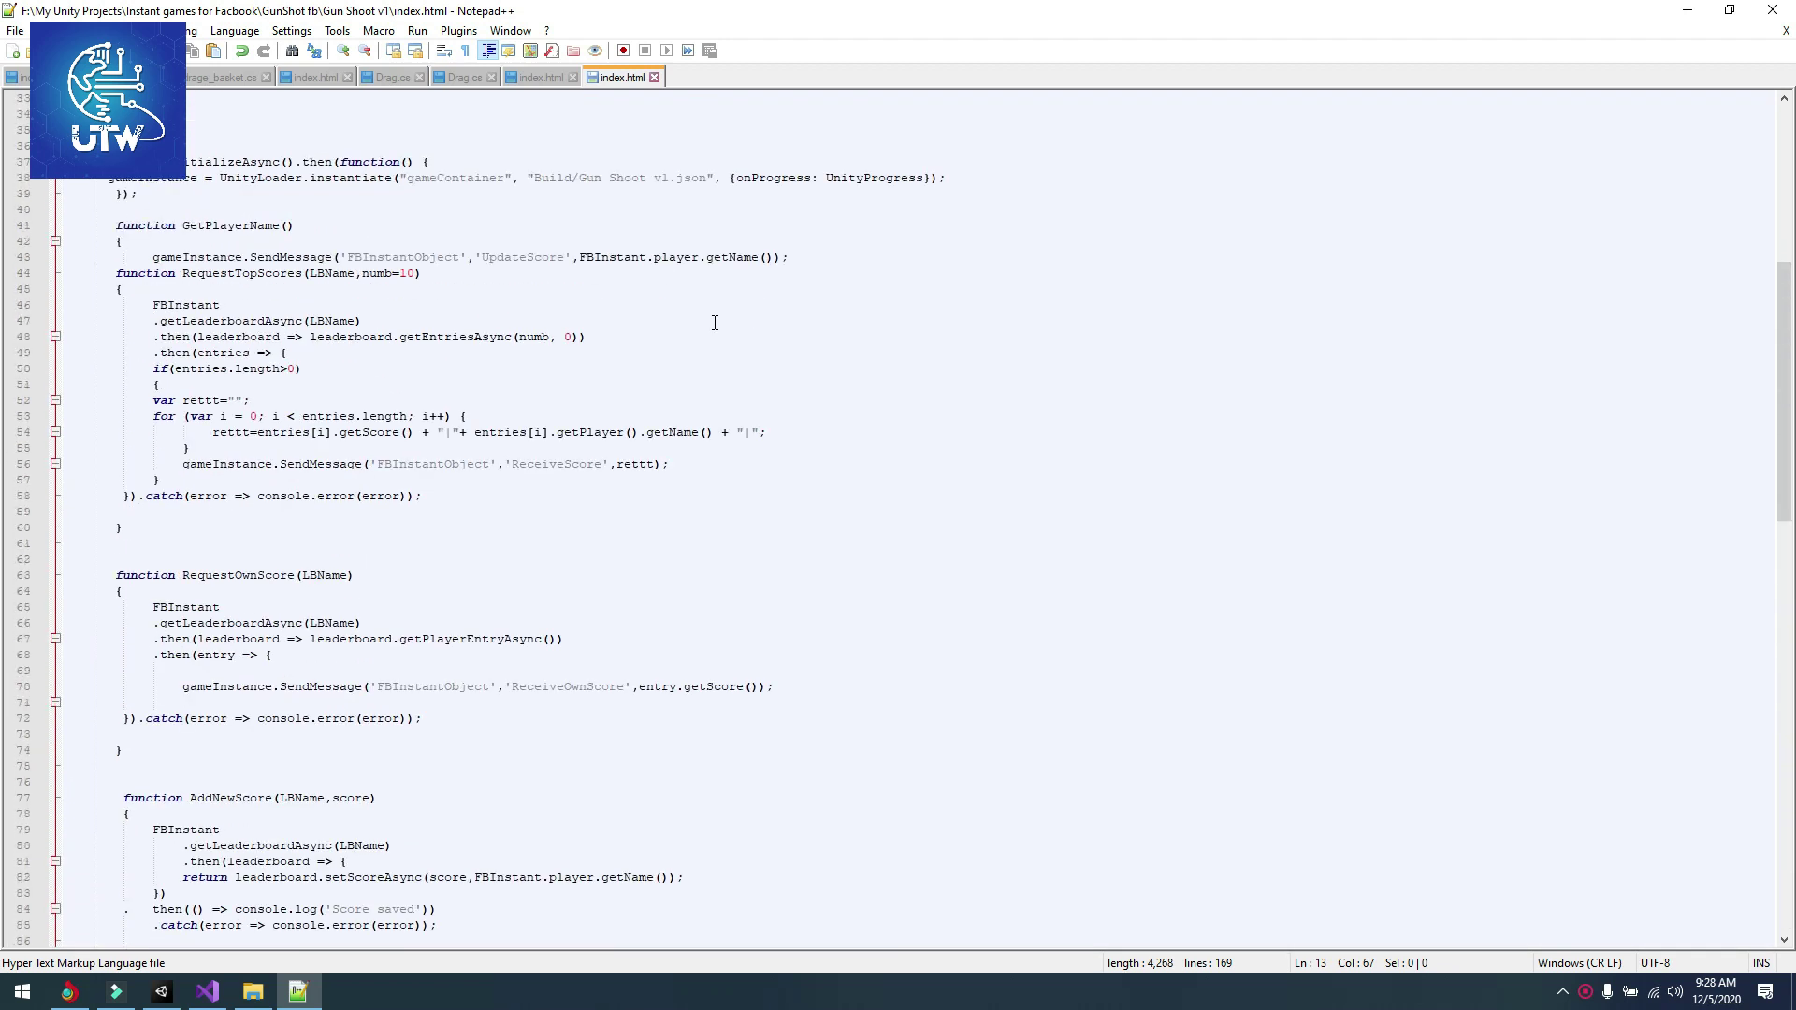
{"action": "scroll", "coordinate": [715, 322], "scroll_direction": "up", "scroll_amount": 11}
{"action": "scroll", "coordinate": [714, 324], "scroll_direction": "up", "scroll_amount": 1}
{"action": "left_click", "coordinate": [729, 227]}
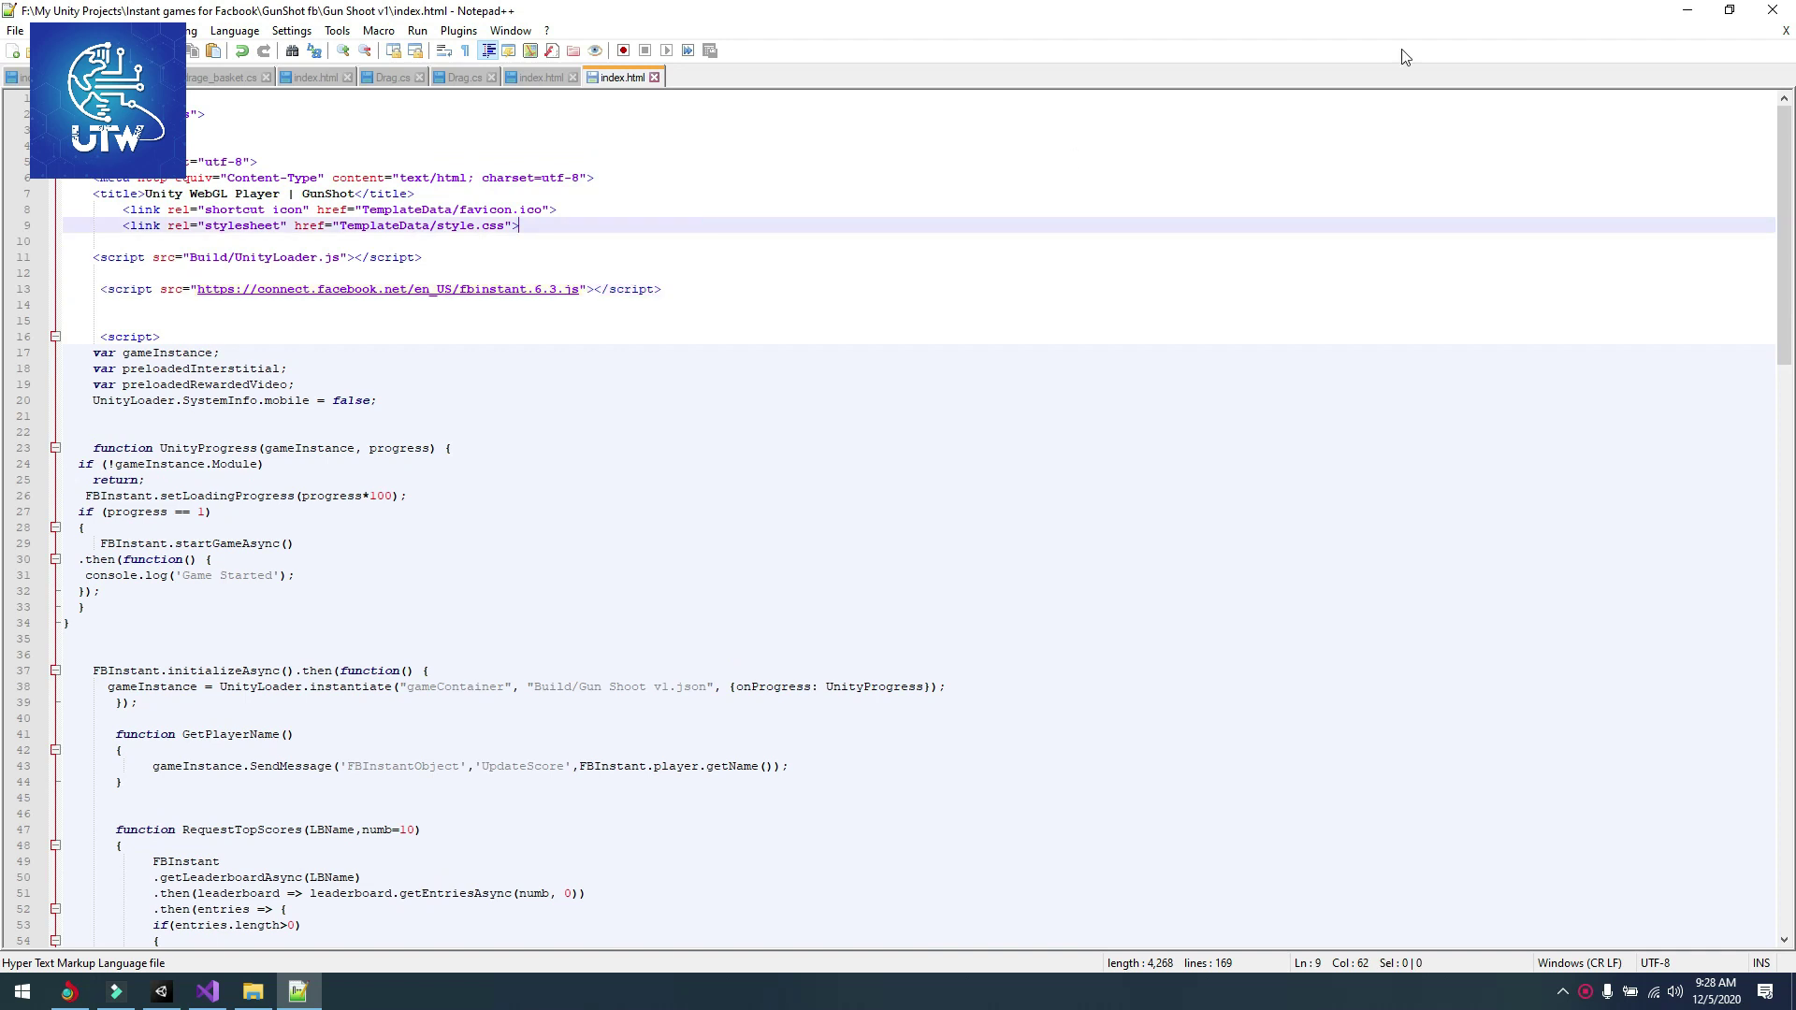
{"action": "left_click", "coordinate": [1785, 9]}
- Copy fbapp-config.json from the desktop and paste it into the Gun Shoot v1 build folder
{"action": "left_click", "coordinate": [526, 297]}
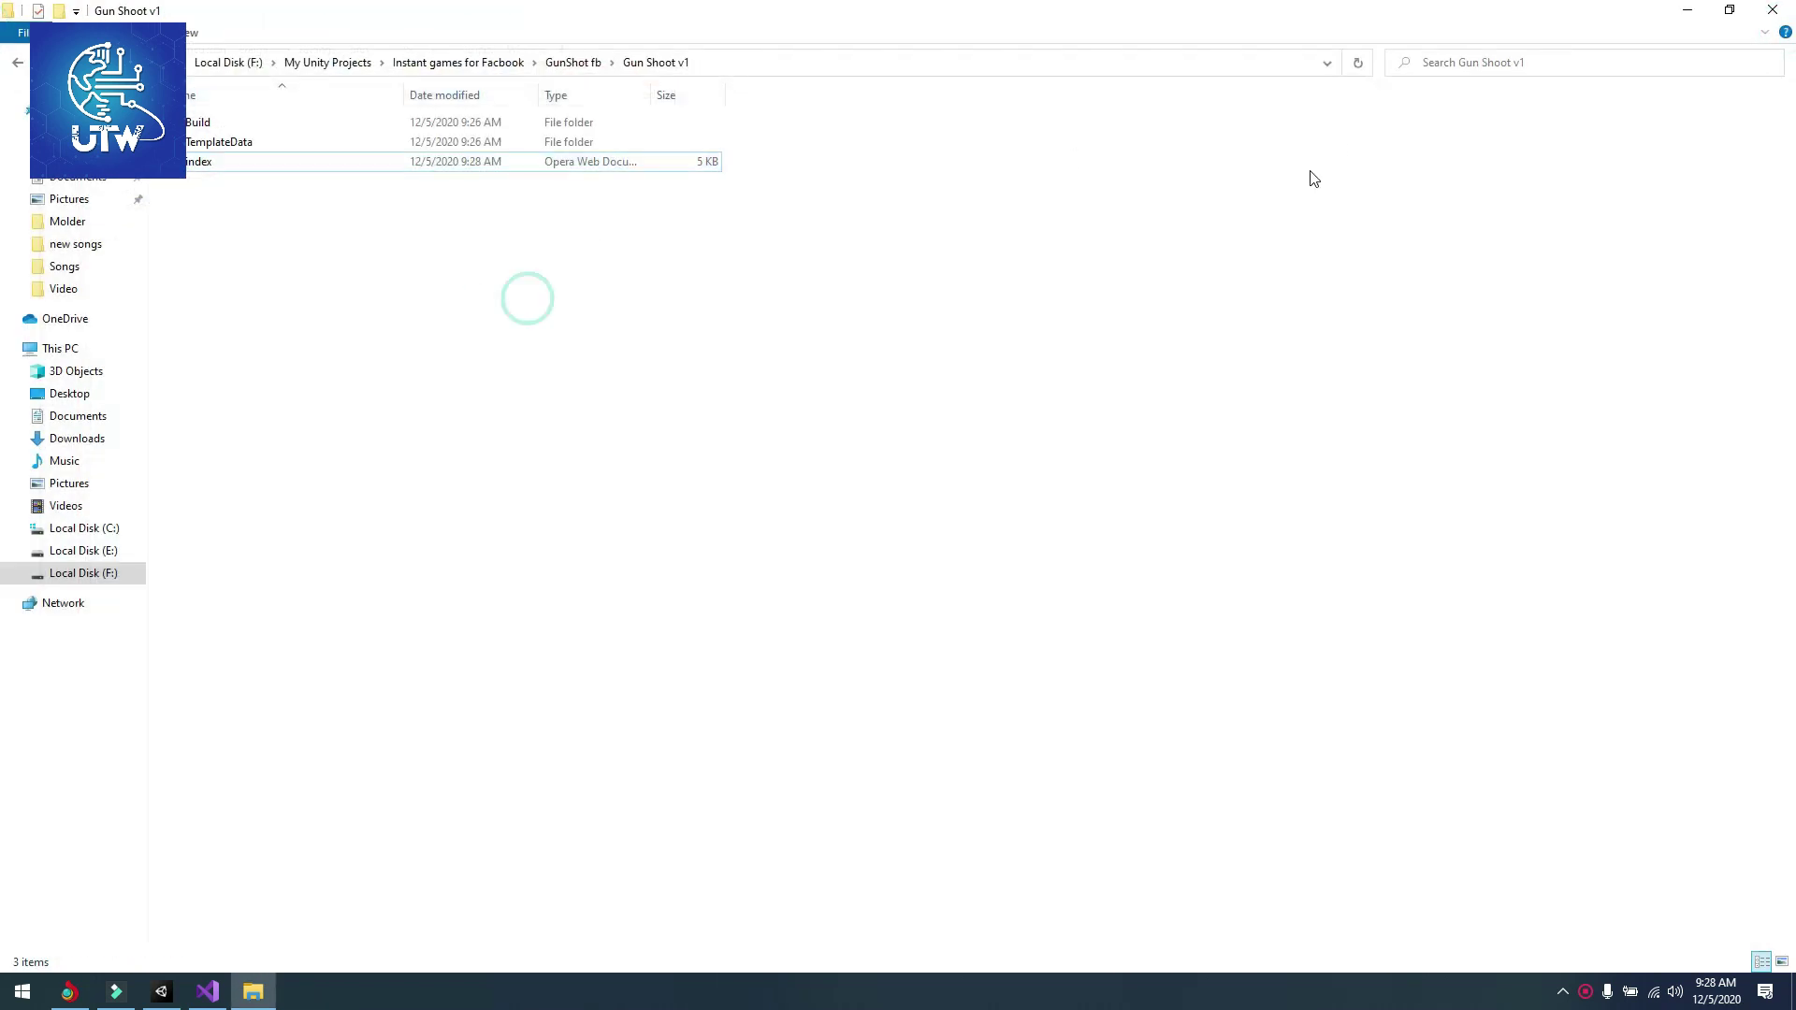
{"action": "left_click", "coordinate": [1687, 10]}
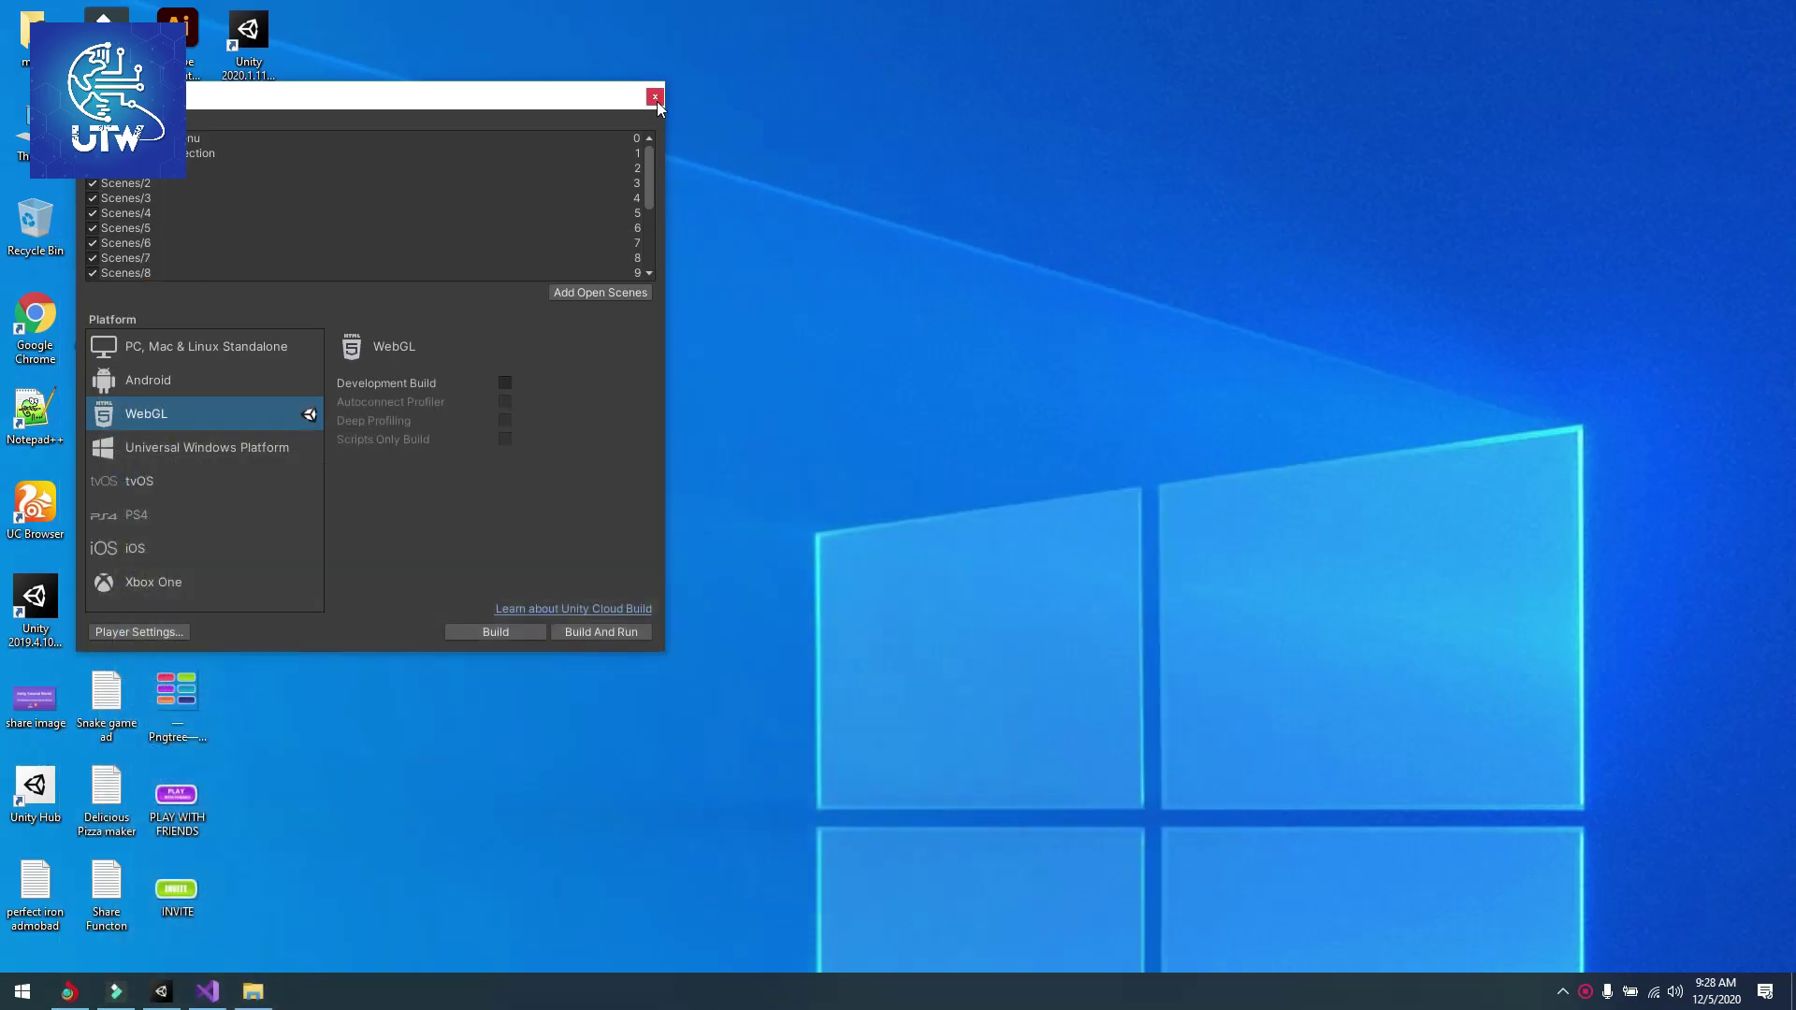
{"action": "left_click", "coordinate": [654, 99]}
{"action": "left_click", "coordinate": [625, 447]}
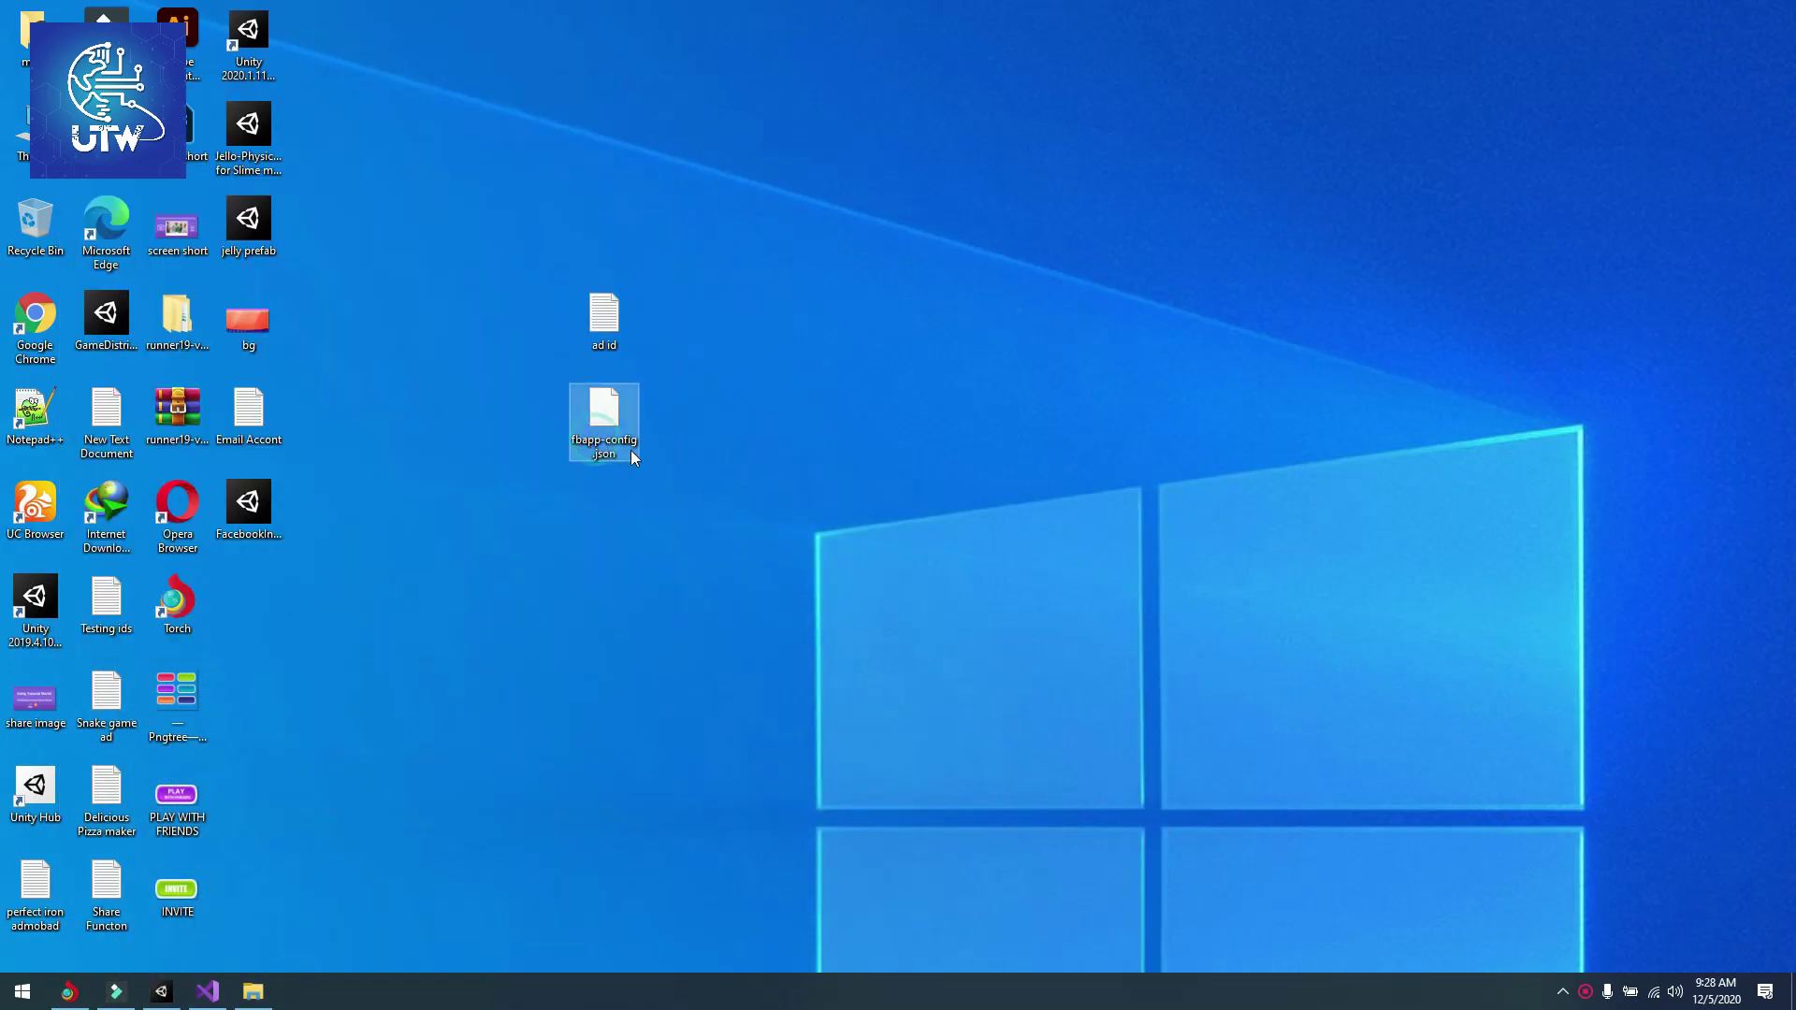
{"action": "right_click", "coordinate": [605, 445]}
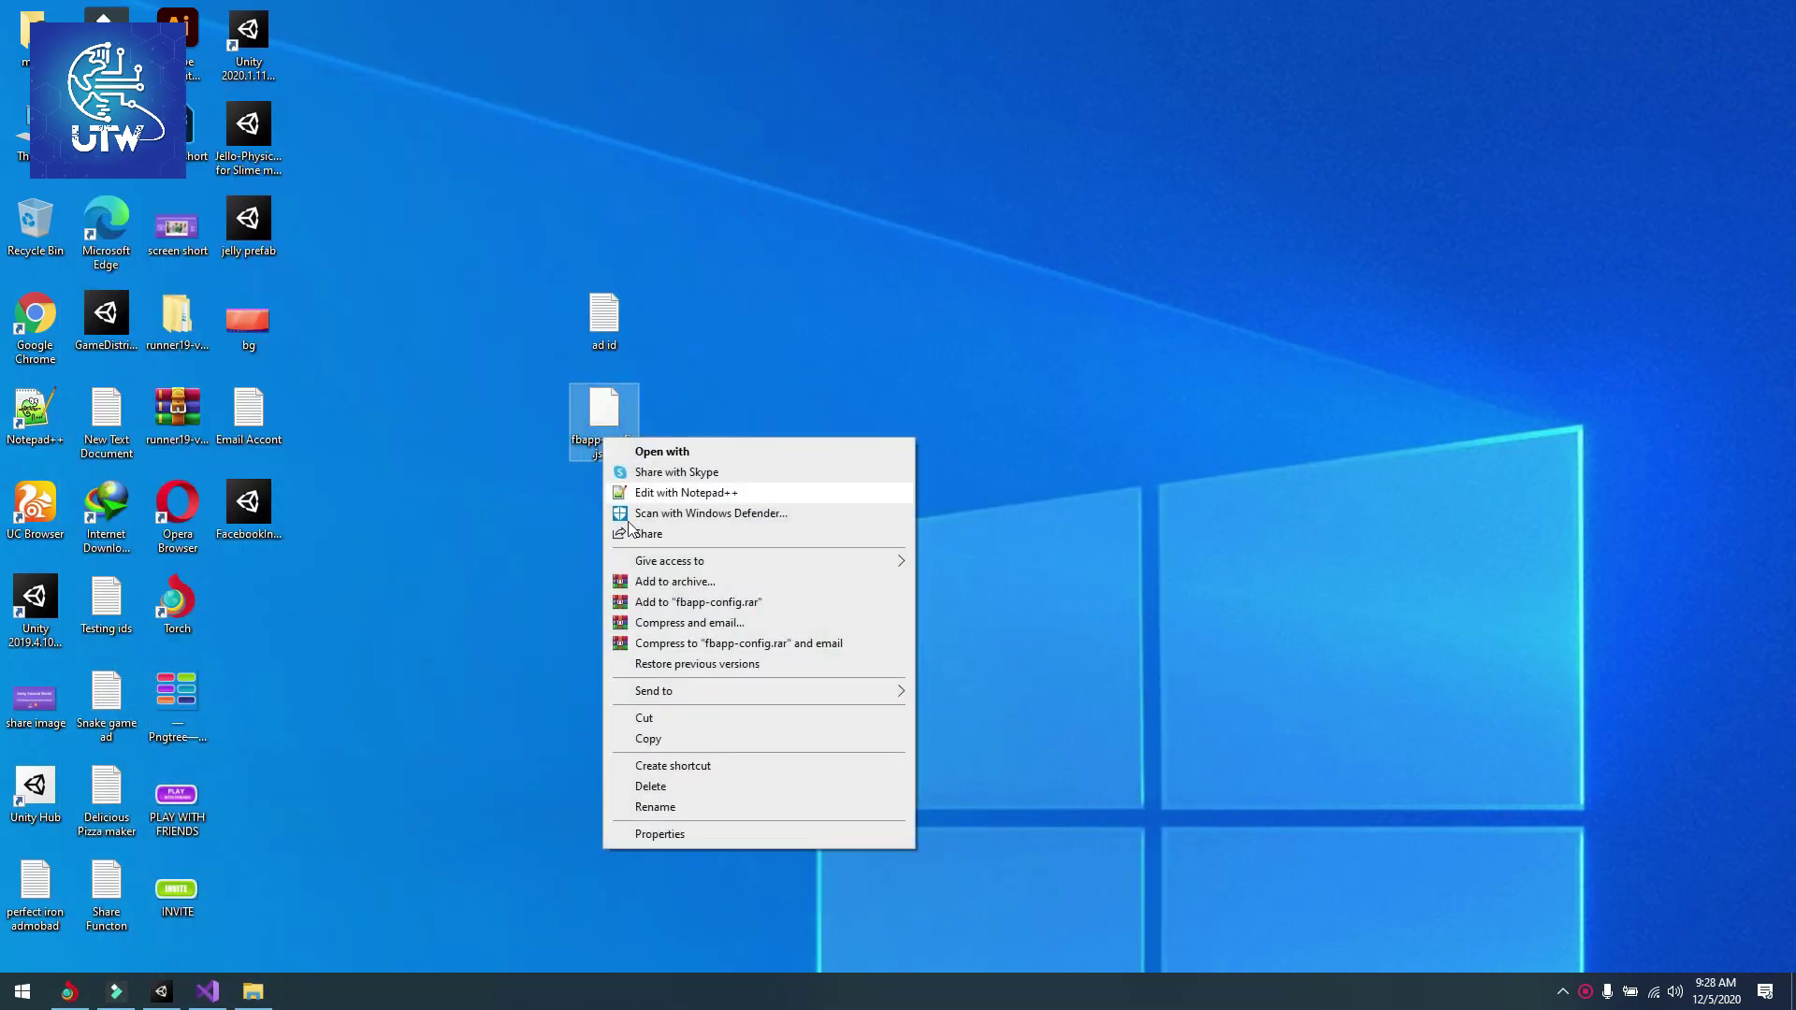
{"action": "left_click", "coordinate": [658, 741]}
{"action": "left_click", "coordinate": [253, 990]}
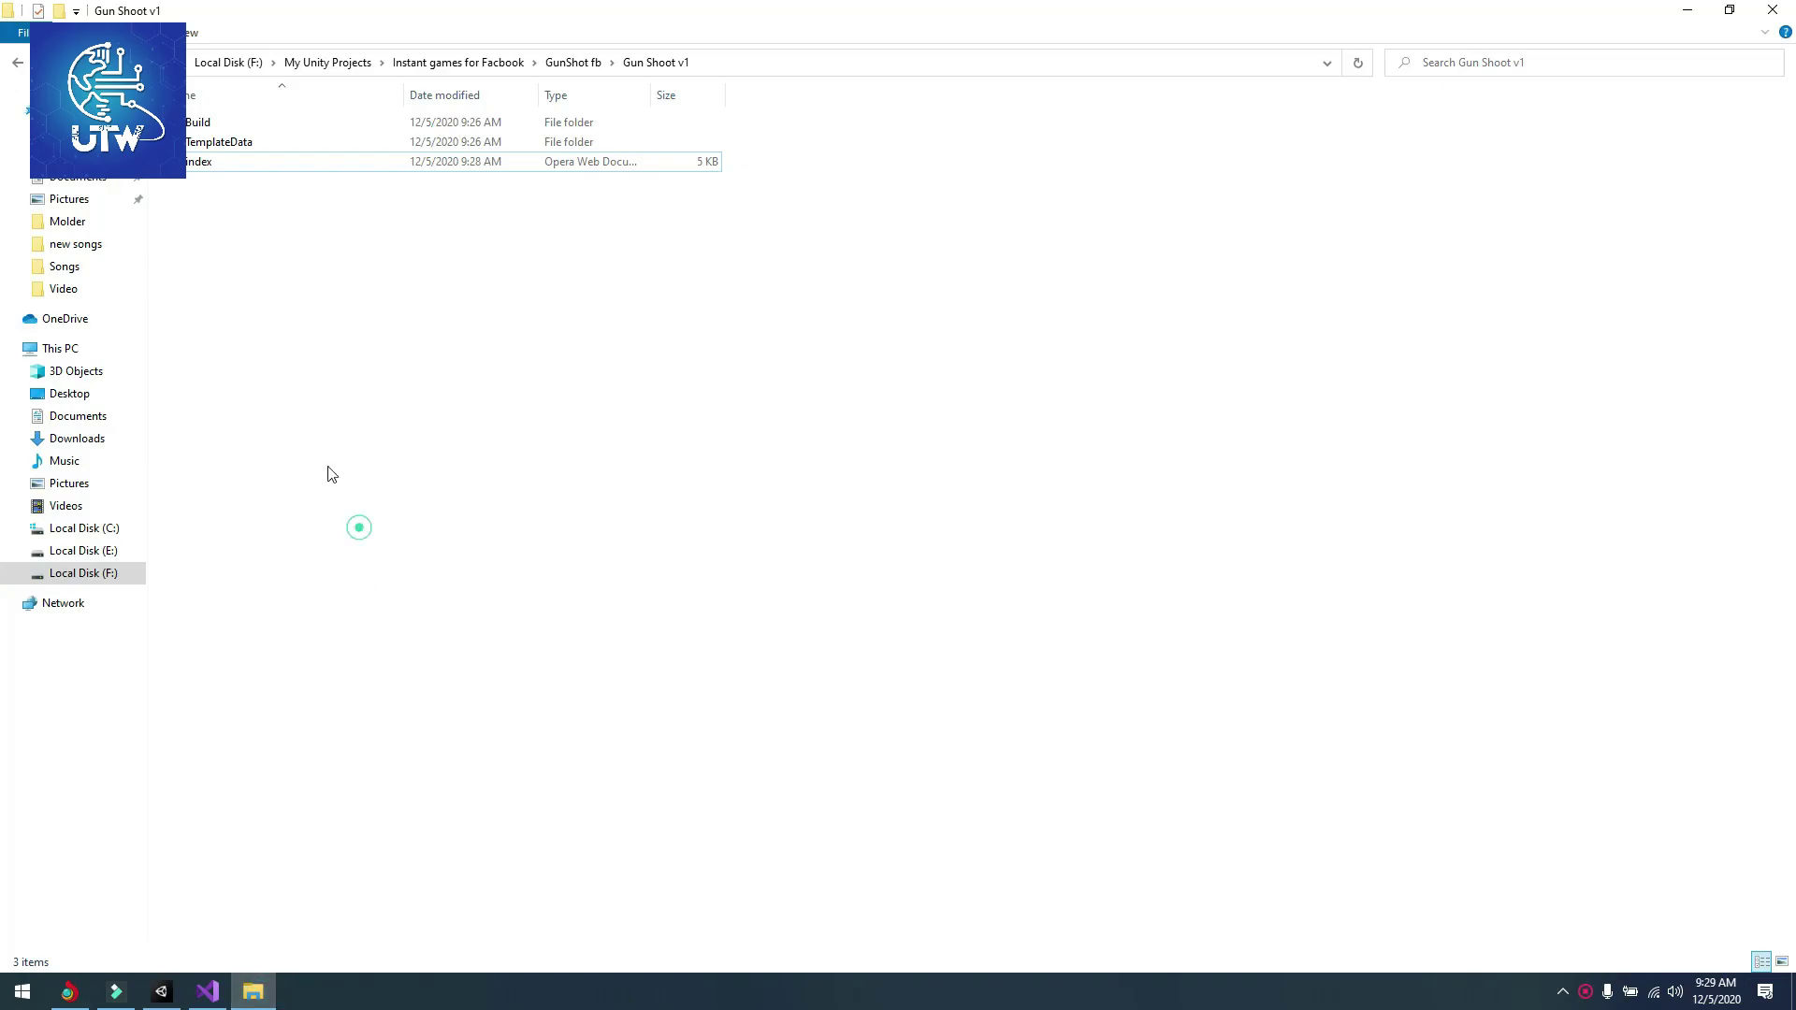
{"action": "right_click", "coordinate": [253, 213]}
{"action": "left_click", "coordinate": [299, 341]}
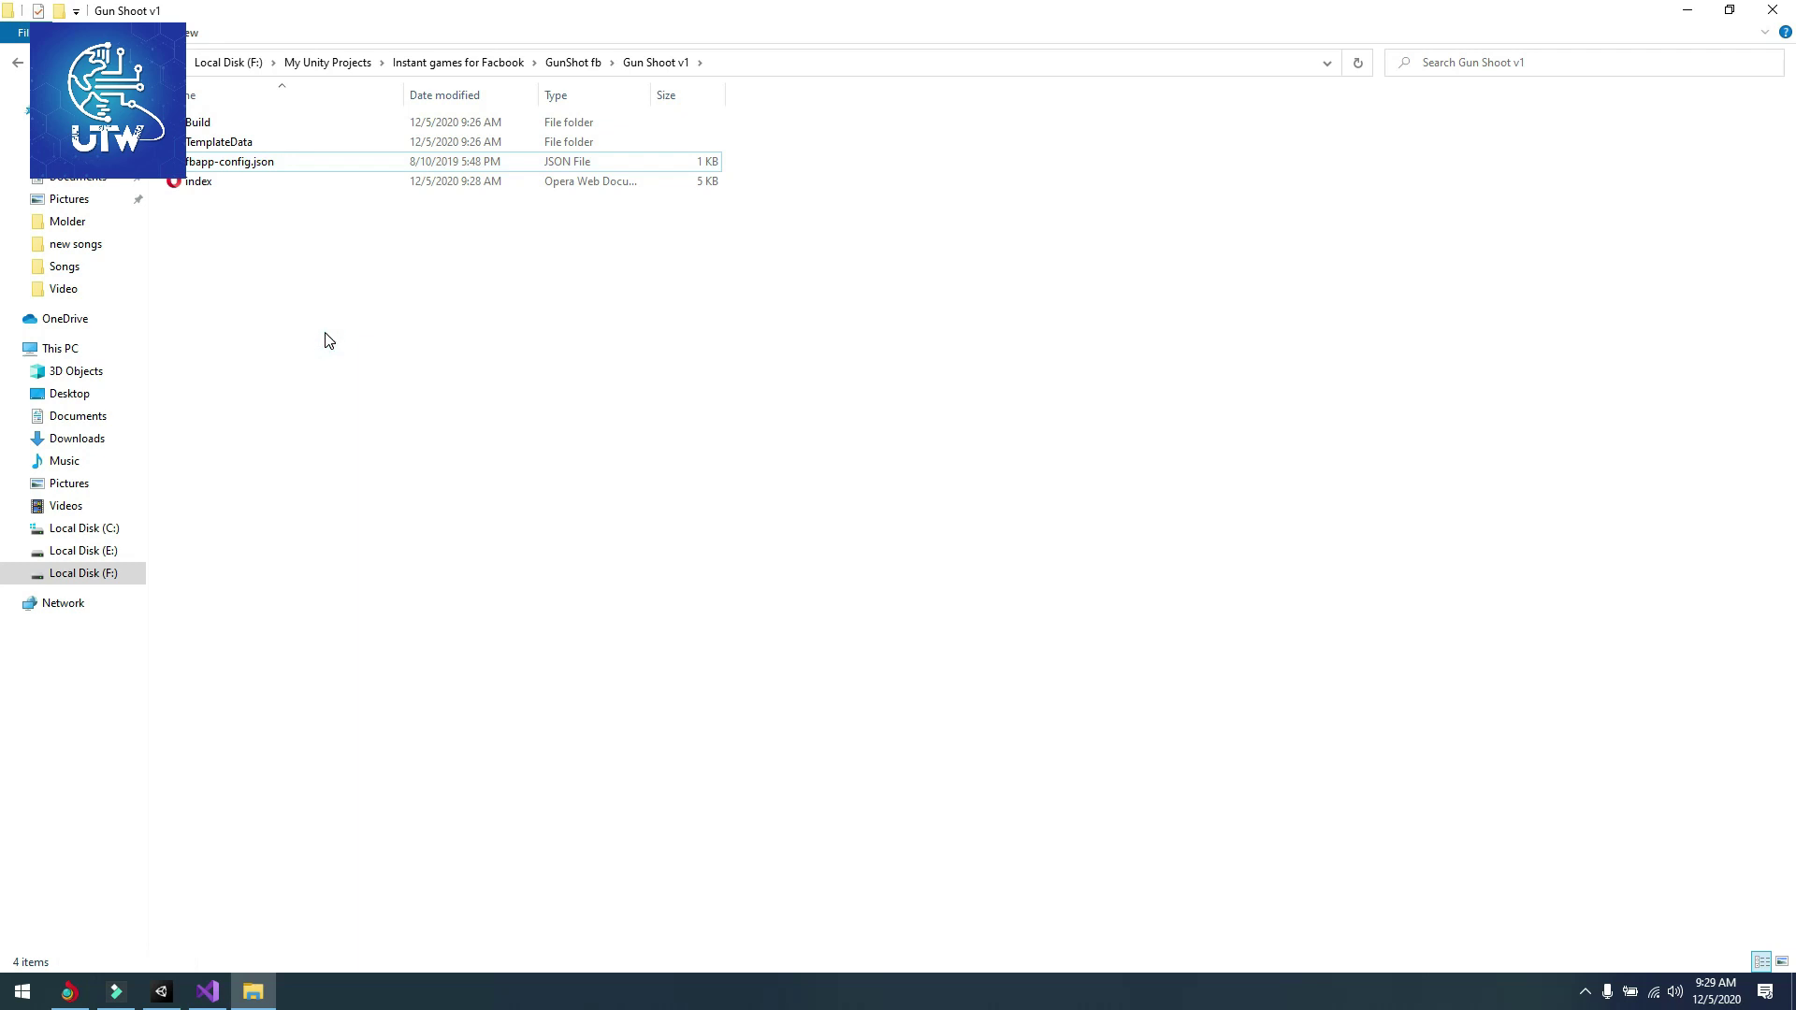
- Zip all four build files into a Gun Shoot v1 archive with WinRAR, then return to the browser
{"action": "key", "text": "ctrl+a"}
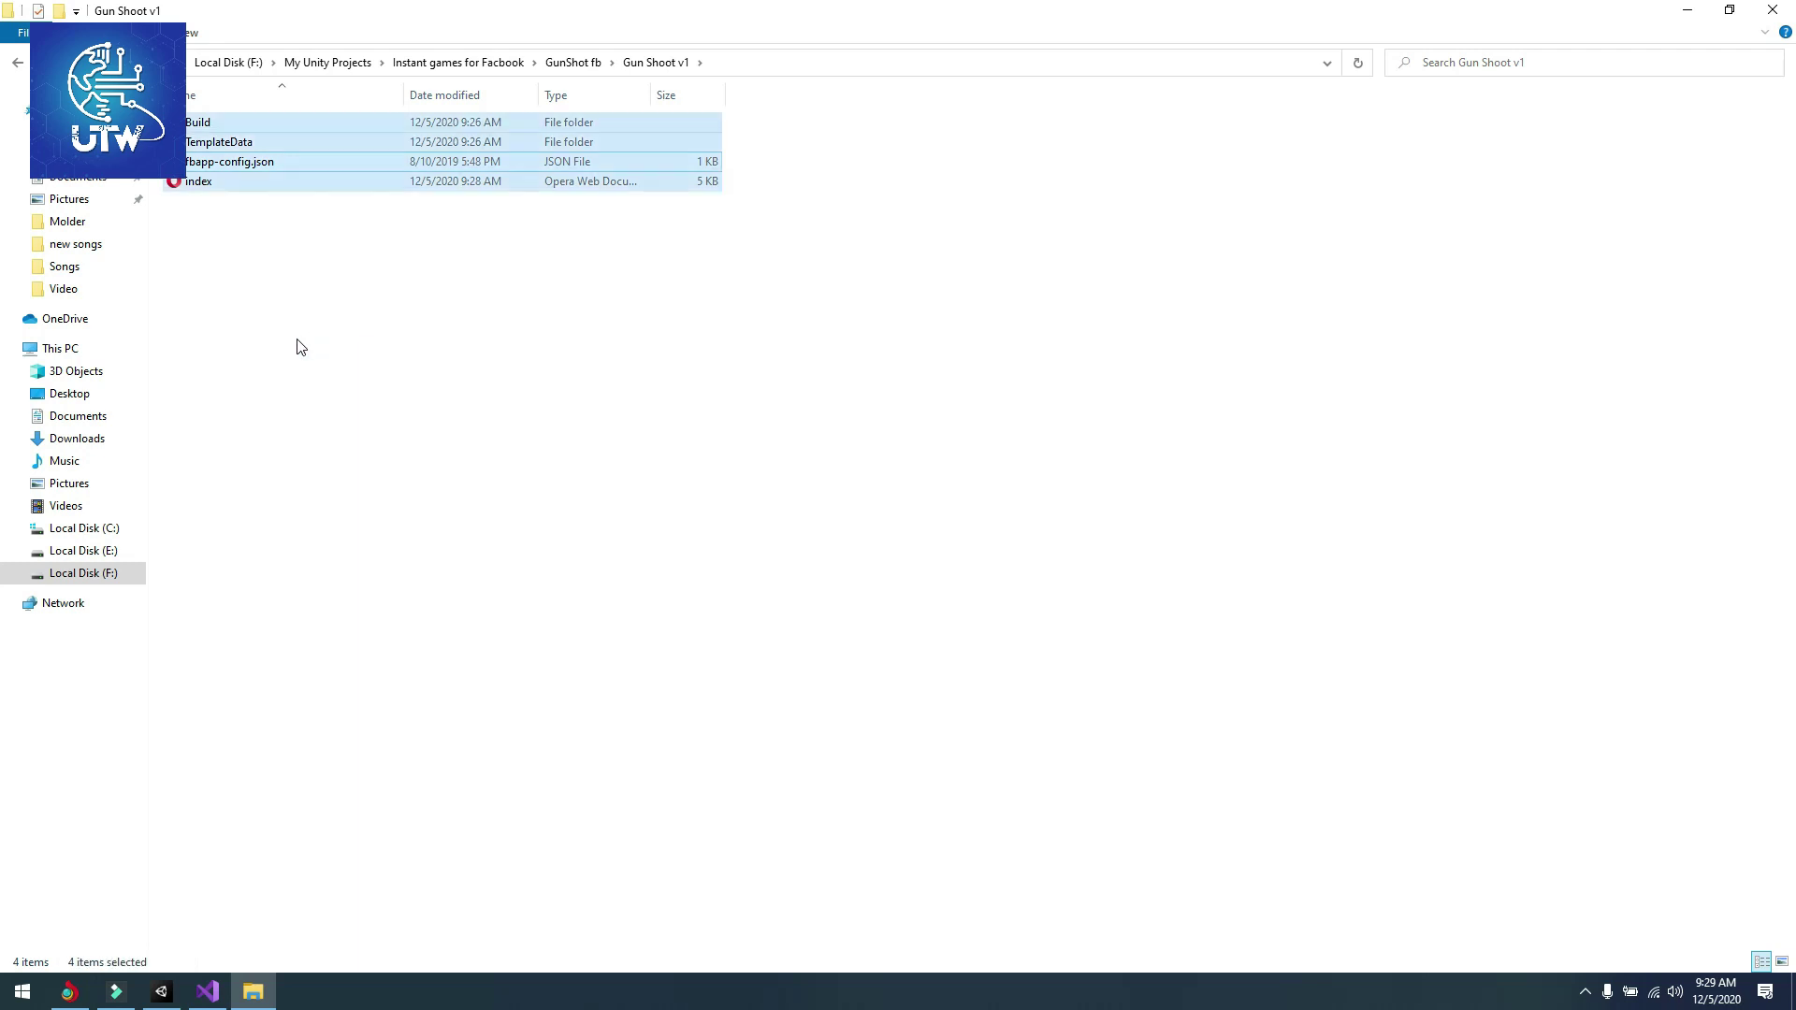
{"action": "right_click", "coordinate": [205, 188]}
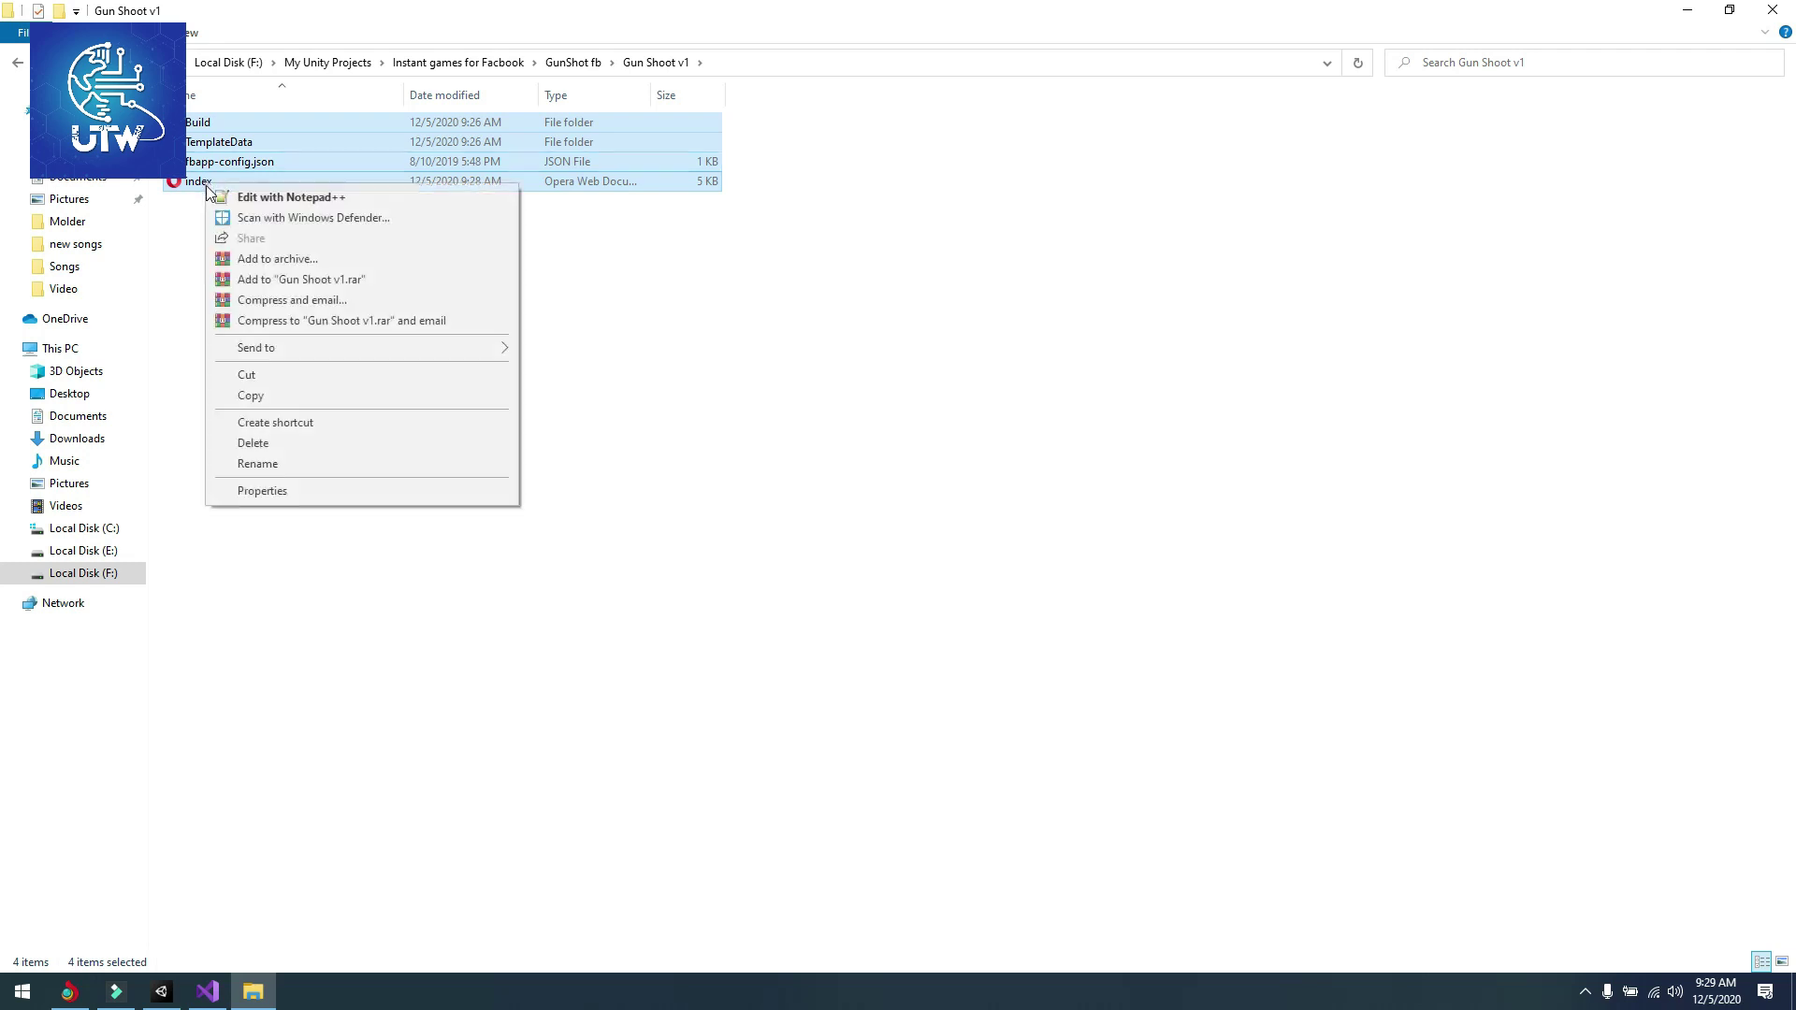
{"action": "left_click", "coordinate": [333, 260]}
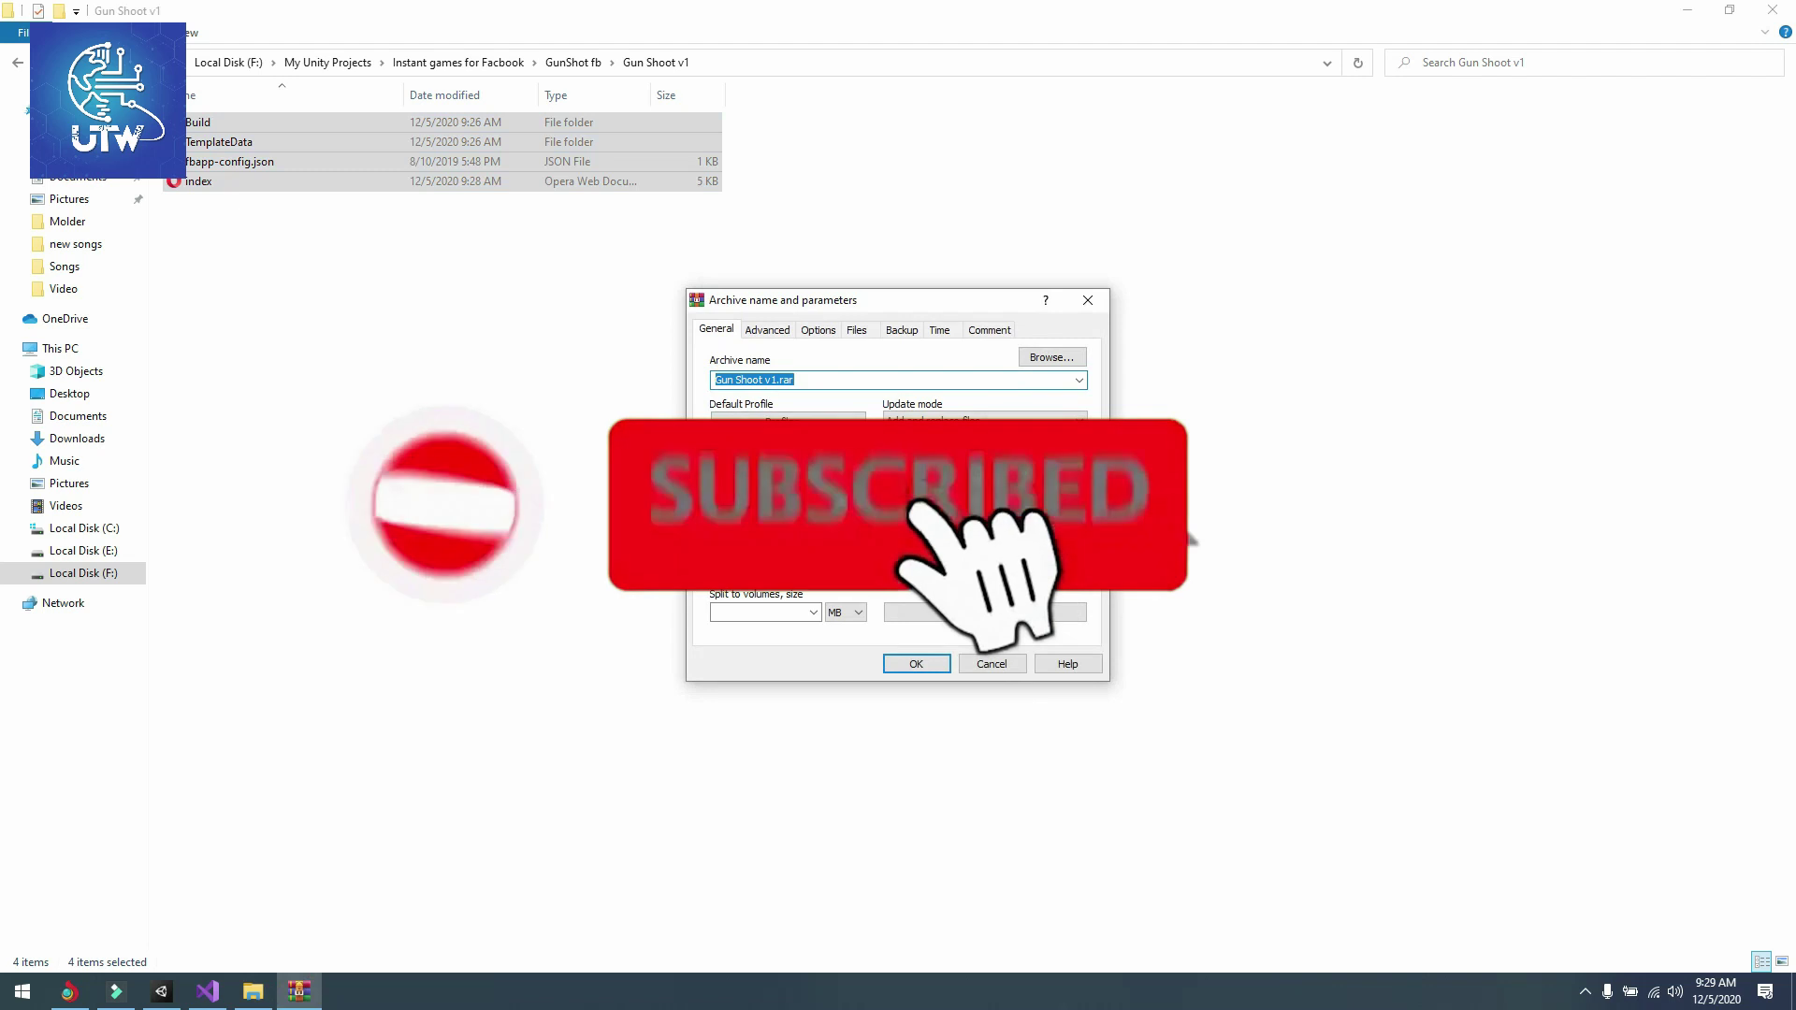
{"action": "left_click", "coordinate": [915, 665]}
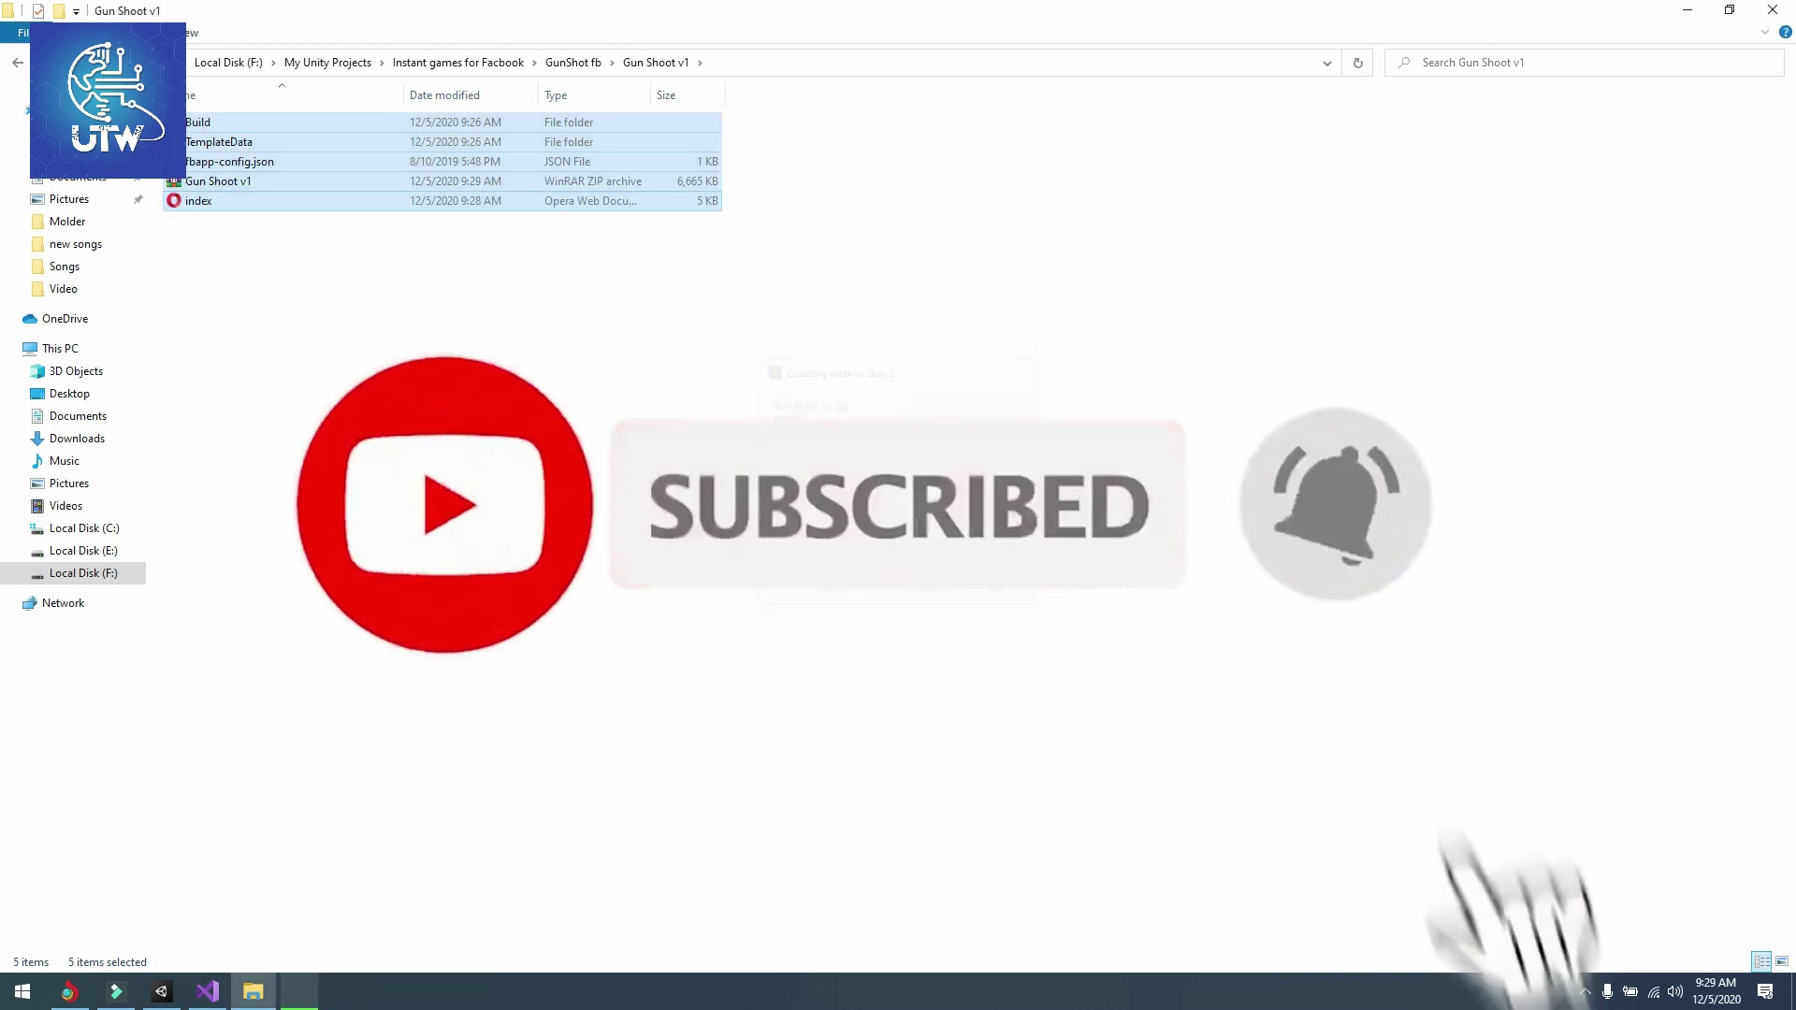
{"action": "left_click", "coordinate": [284, 277]}
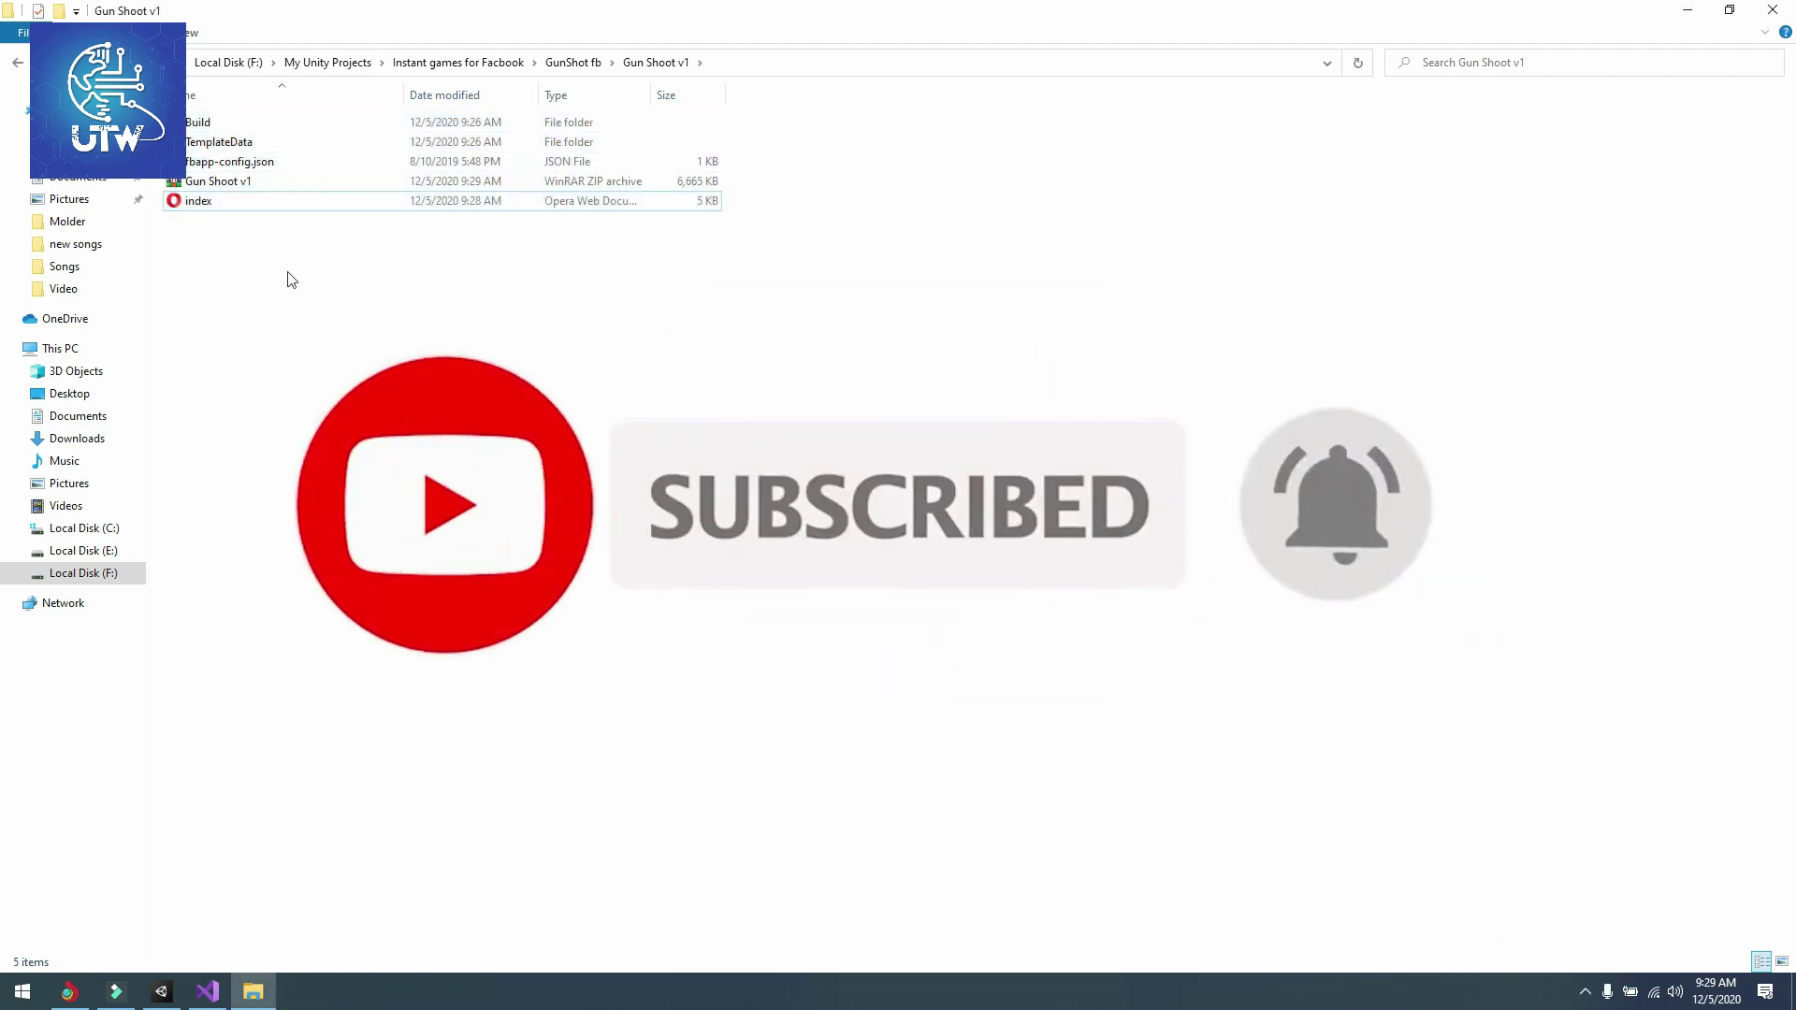
{"action": "left_click", "coordinate": [211, 183]}
{"action": "left_click", "coordinate": [344, 344]}
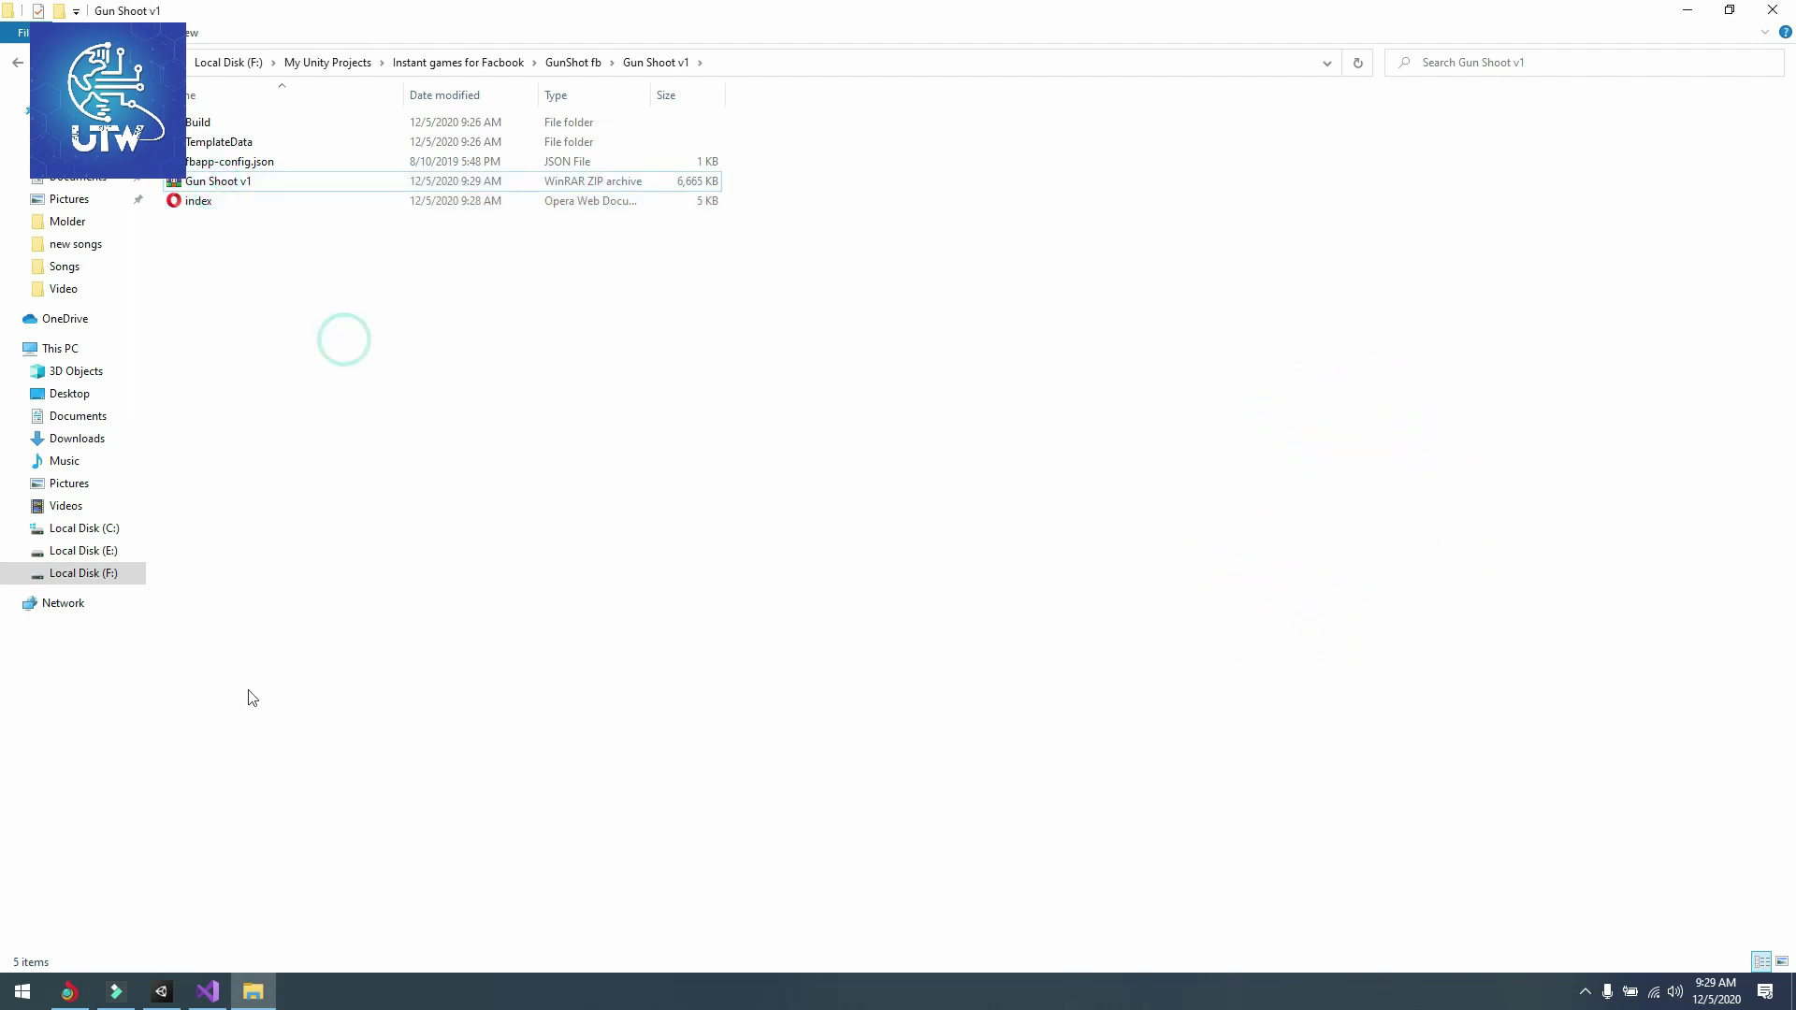
{"action": "left_click", "coordinate": [71, 993]}
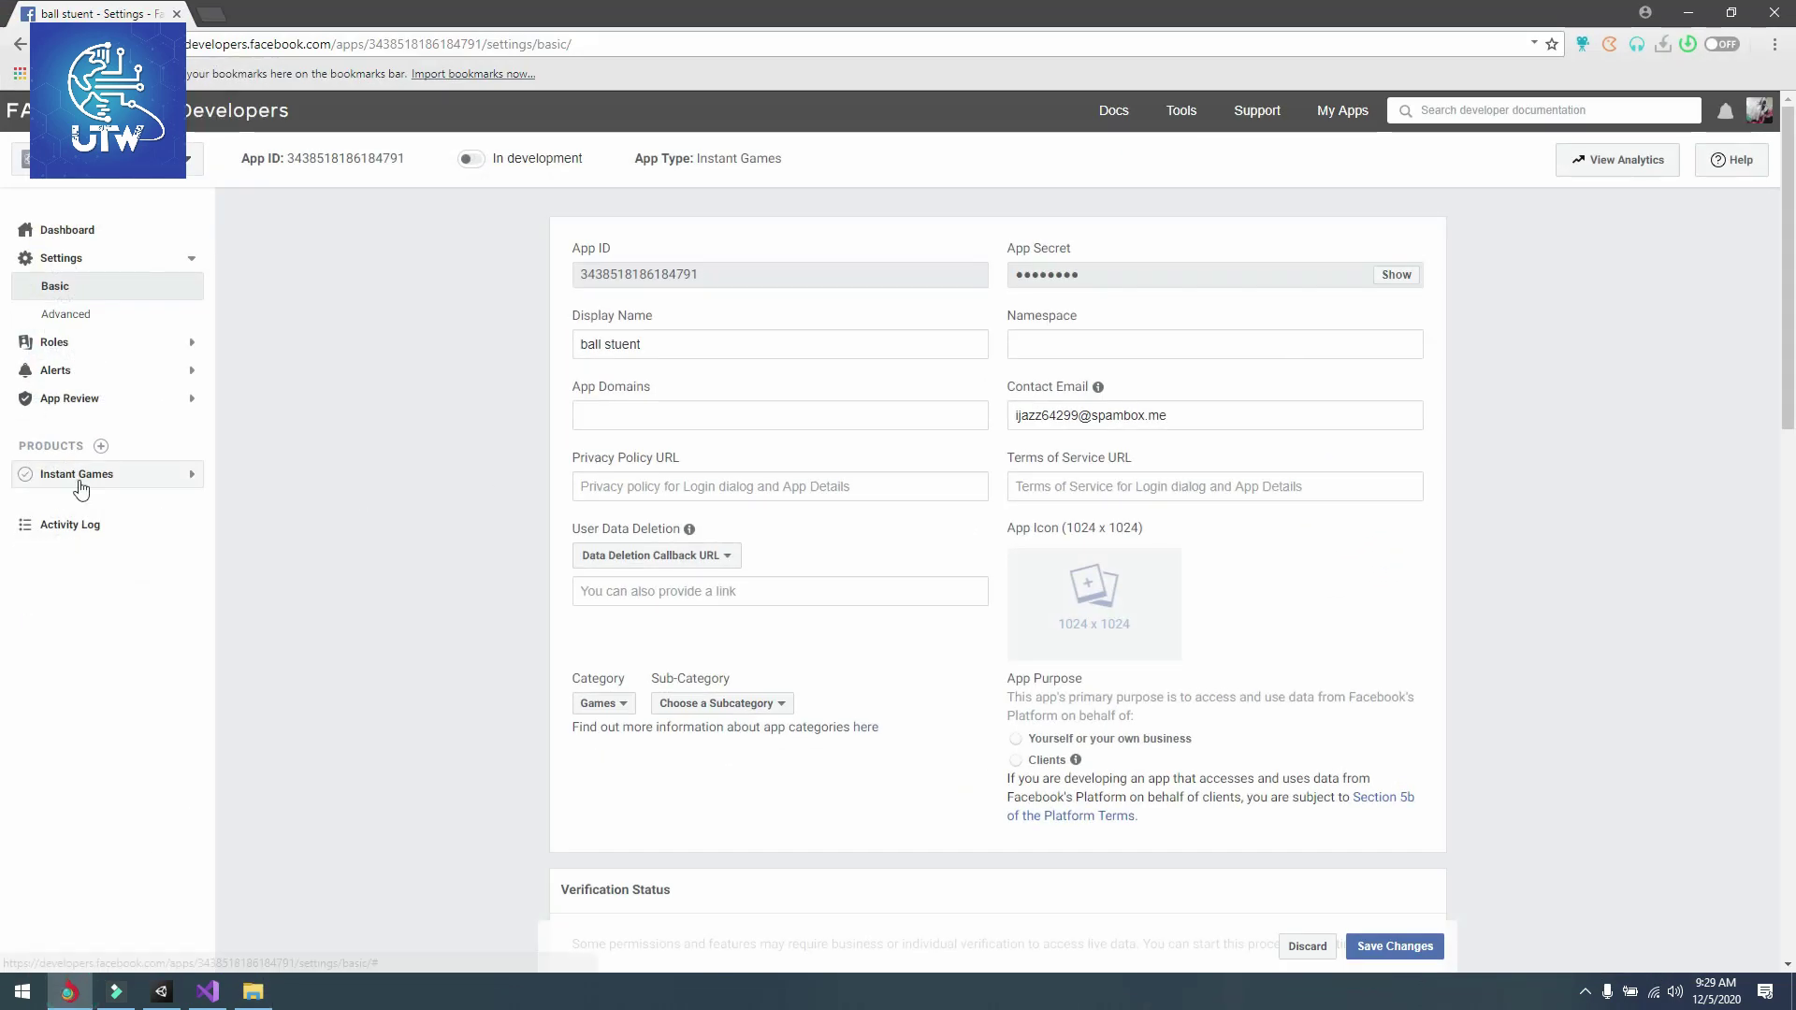
- Reach the Instant Games web hosting page and start a new version upload
{"action": "left_click", "coordinate": [141, 475]}
{"action": "left_click", "coordinate": [77, 557]}
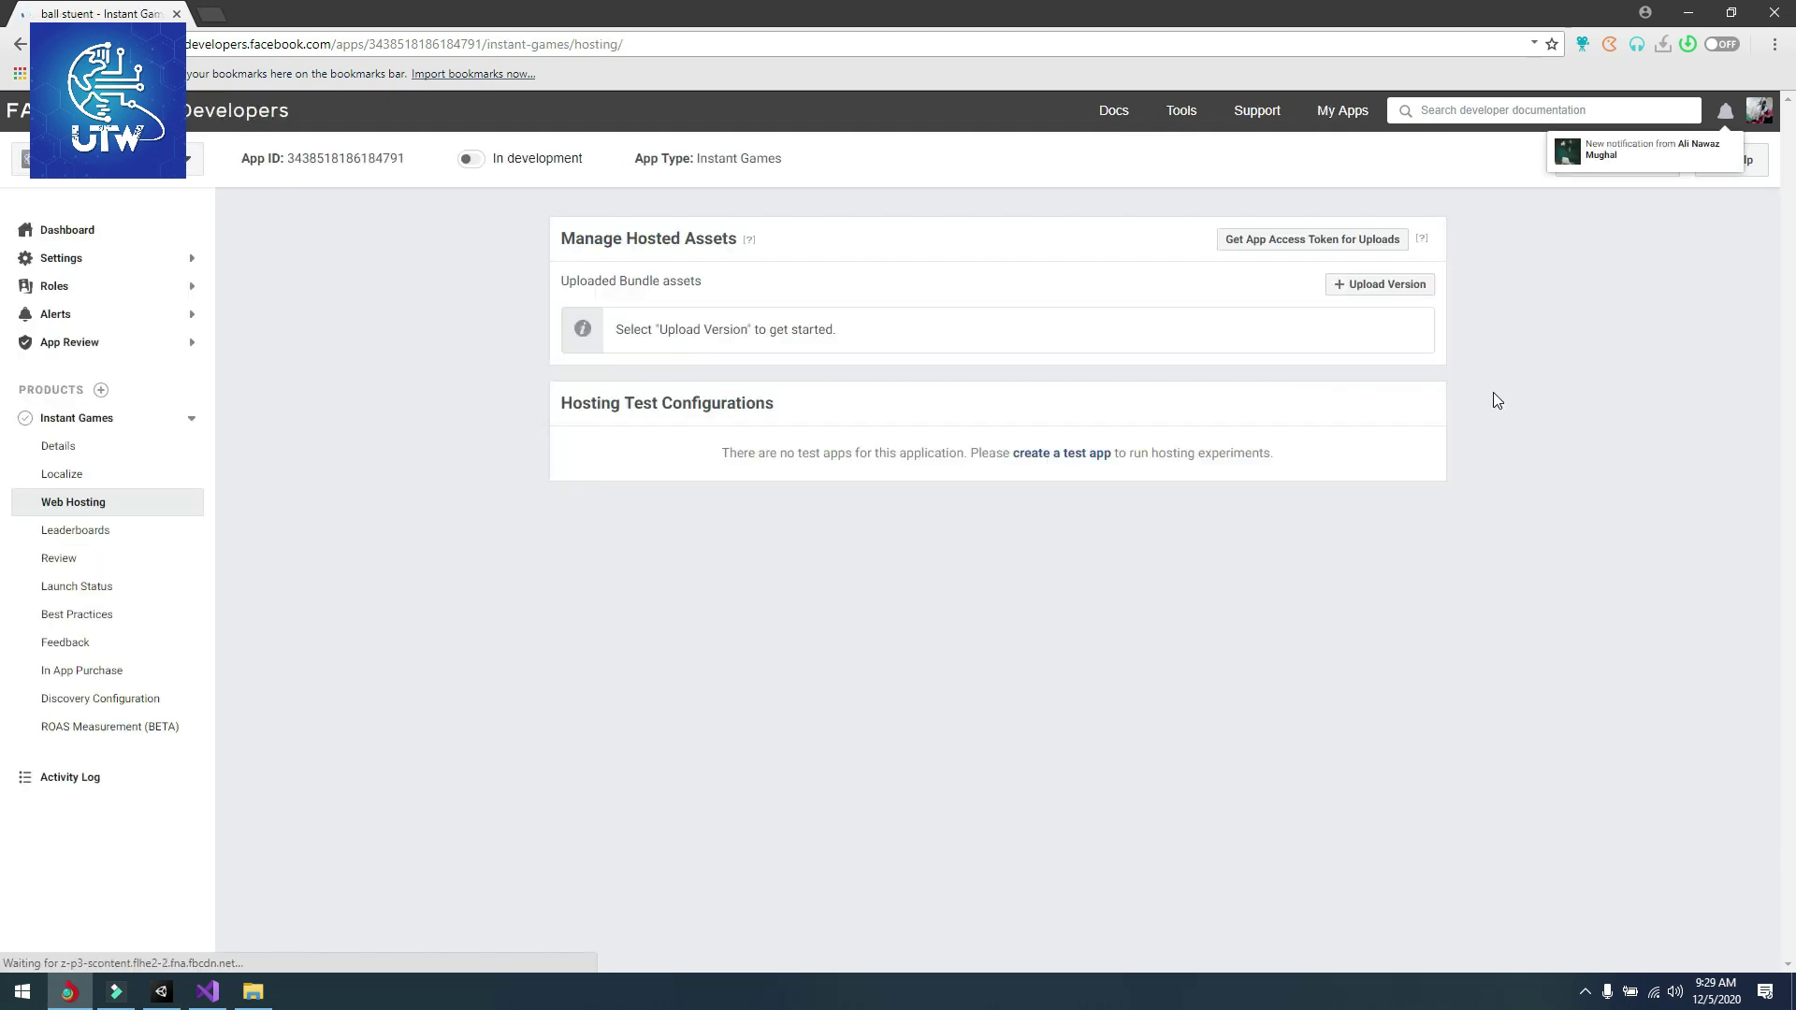
{"action": "left_click", "coordinate": [1401, 291]}
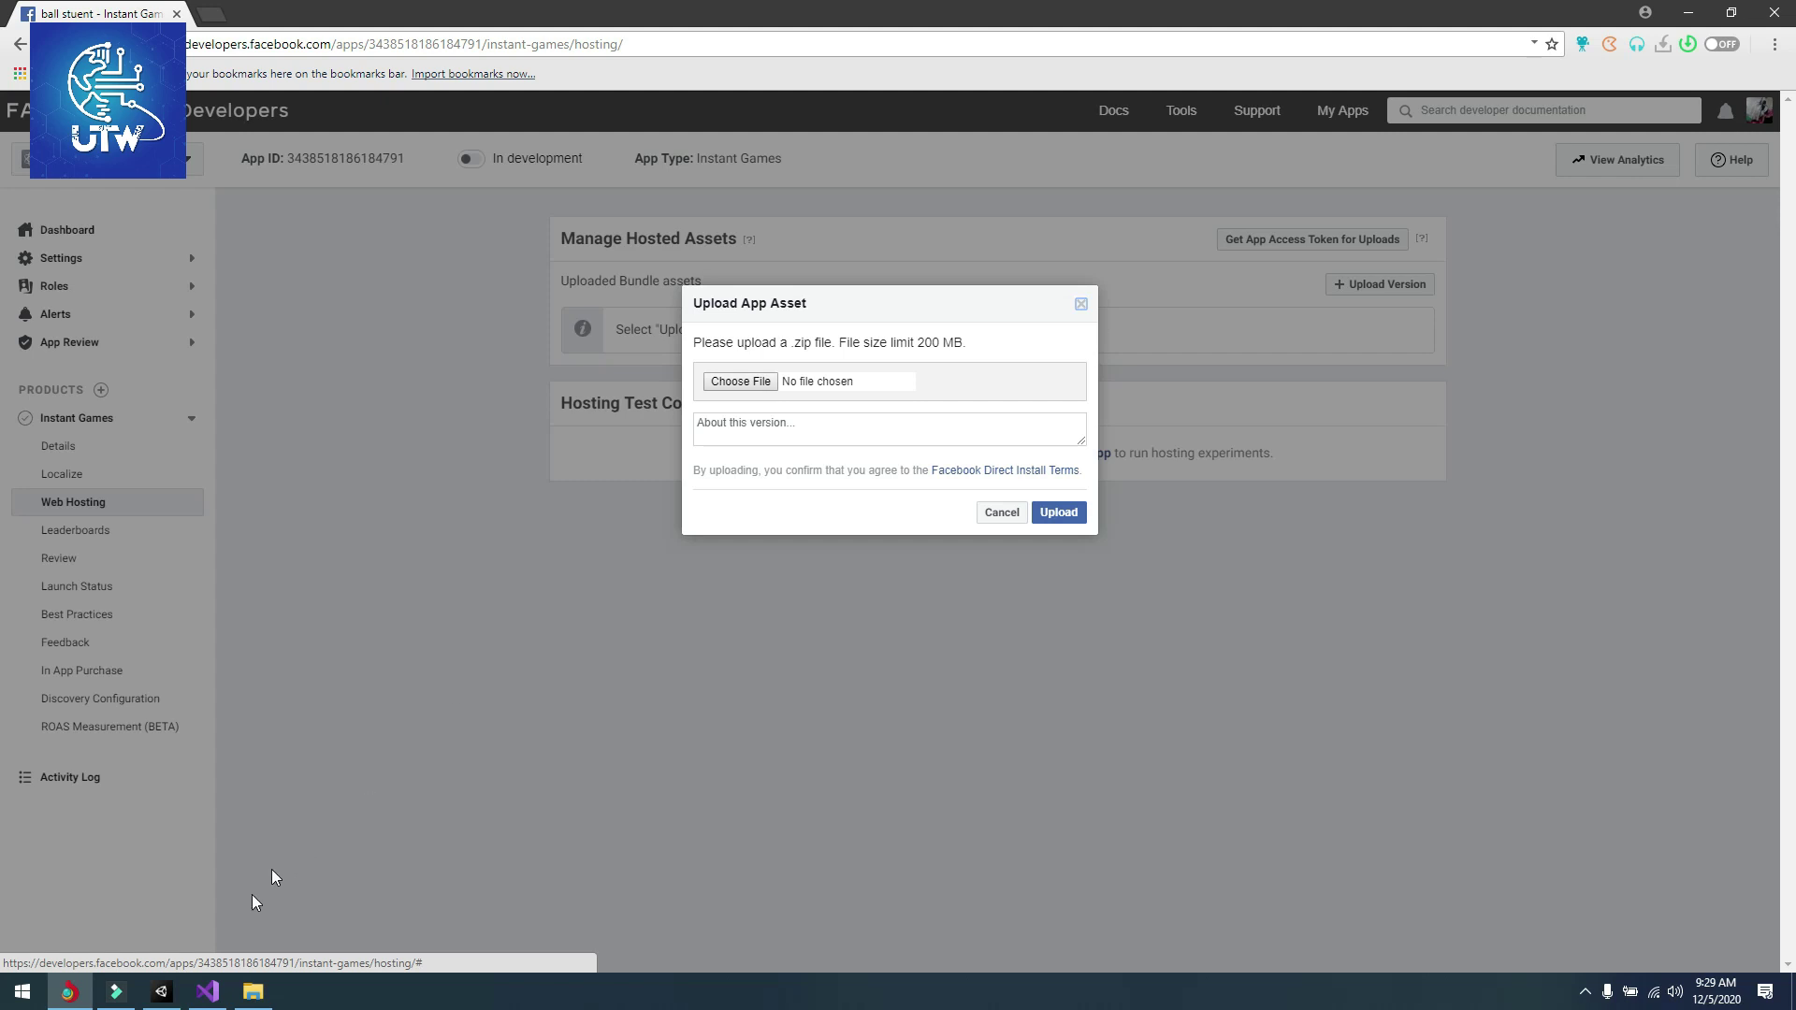
- Attach Gun Shoot v1.zip from the build folder to the upload form
{"action": "left_click", "coordinate": [253, 992]}
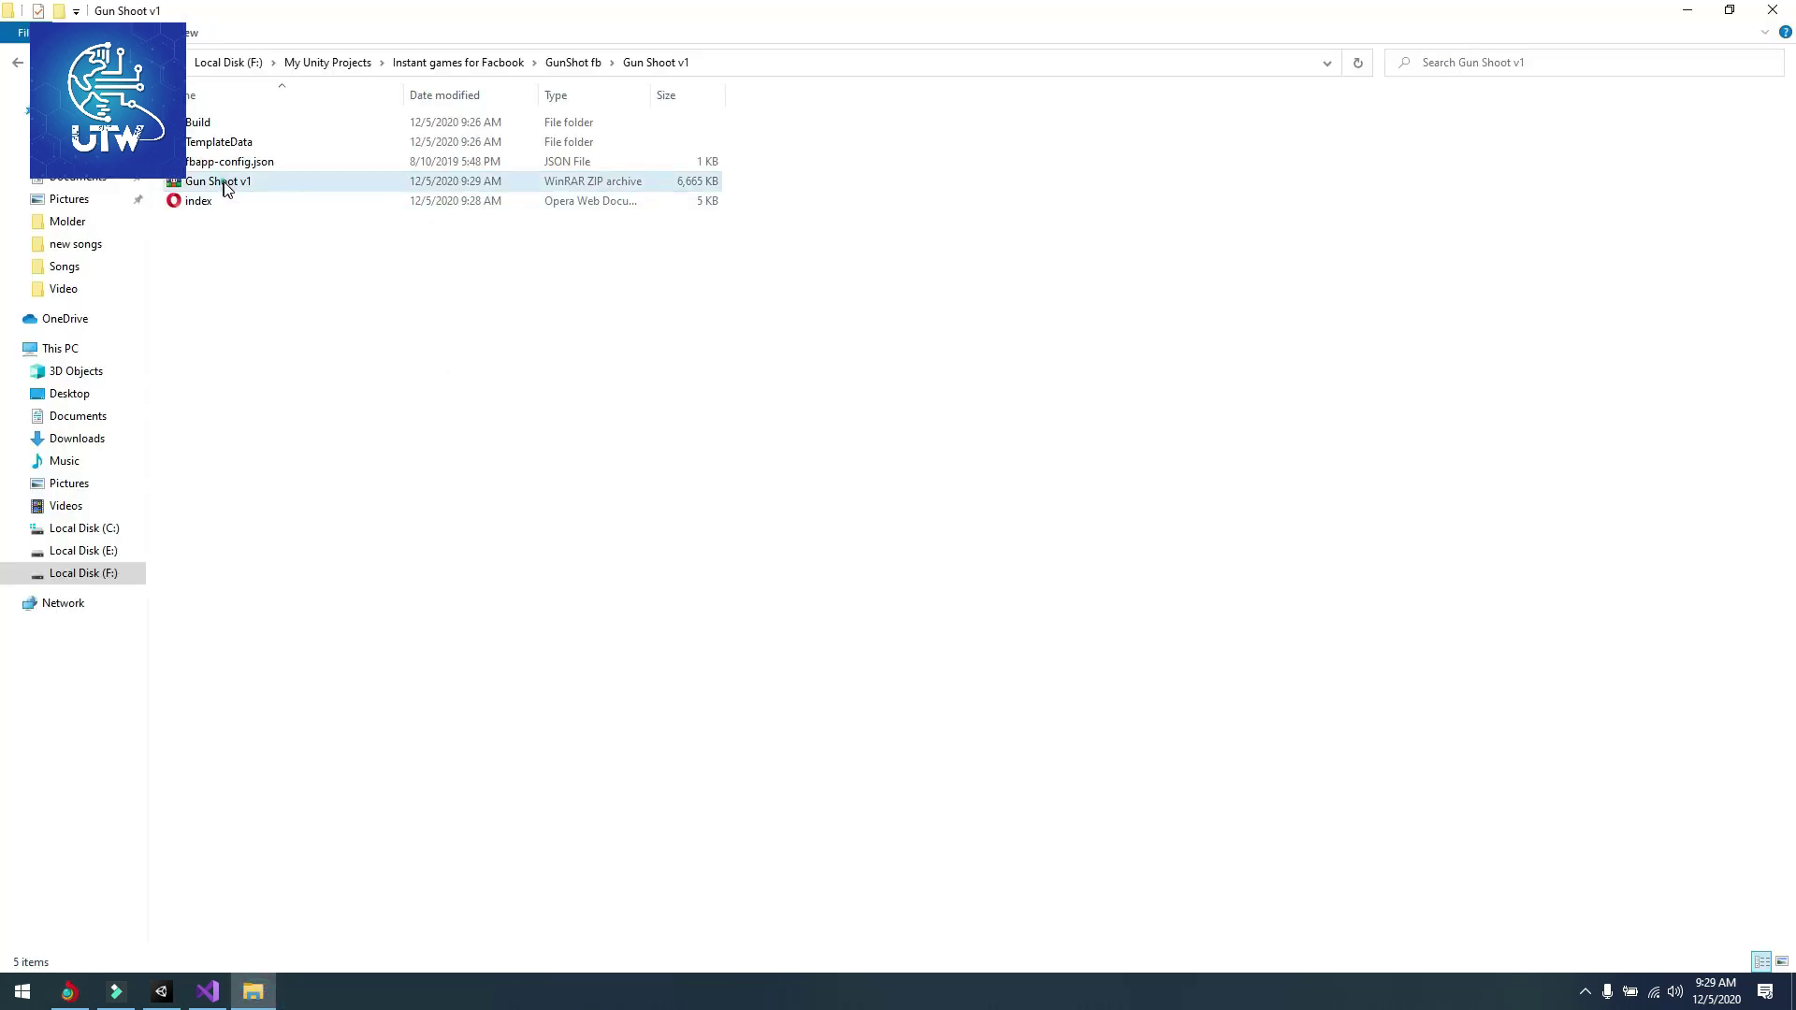
{"action": "mouse_move", "coordinate": [225, 190]}
{"action": "left_mouse_down"}
{"action": "mouse_move", "coordinate": [207, 916]}
{"action": "mouse_move", "coordinate": [70, 989]}
{"action": "left_mouse_up"}
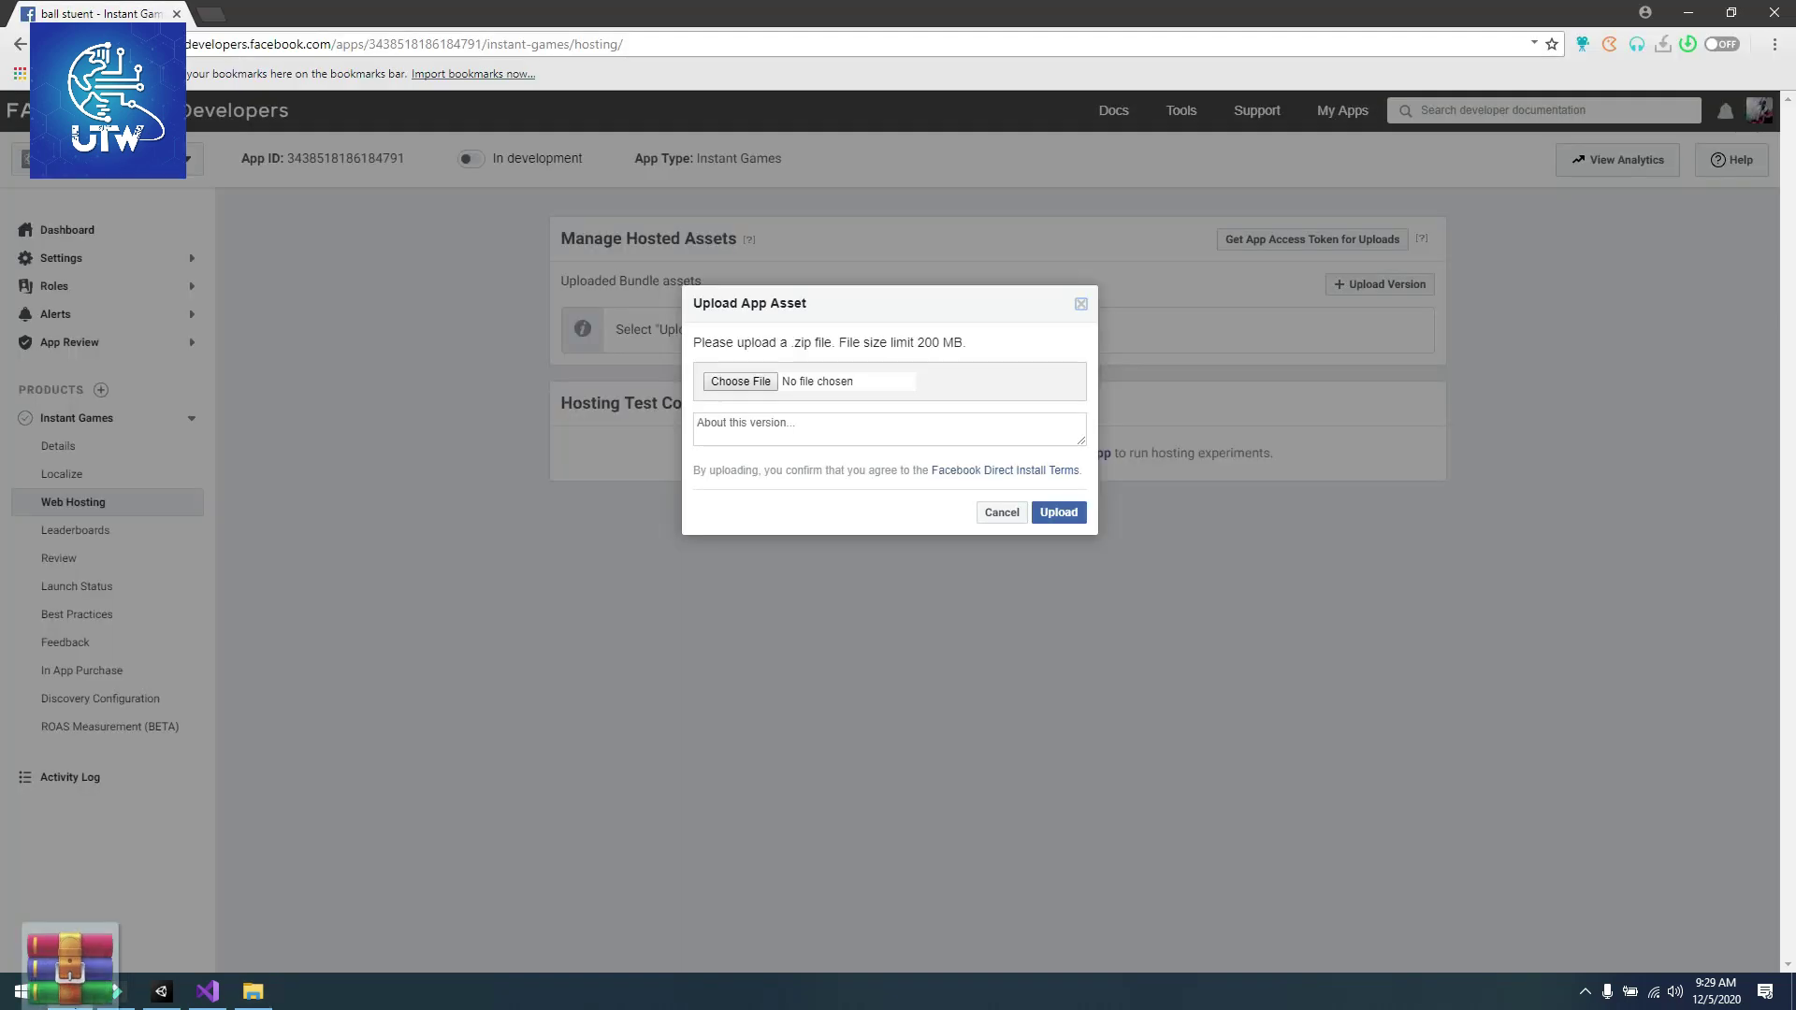
{"action": "left_click_drag", "start_coordinate": [71, 982], "coordinate": [792, 391]}
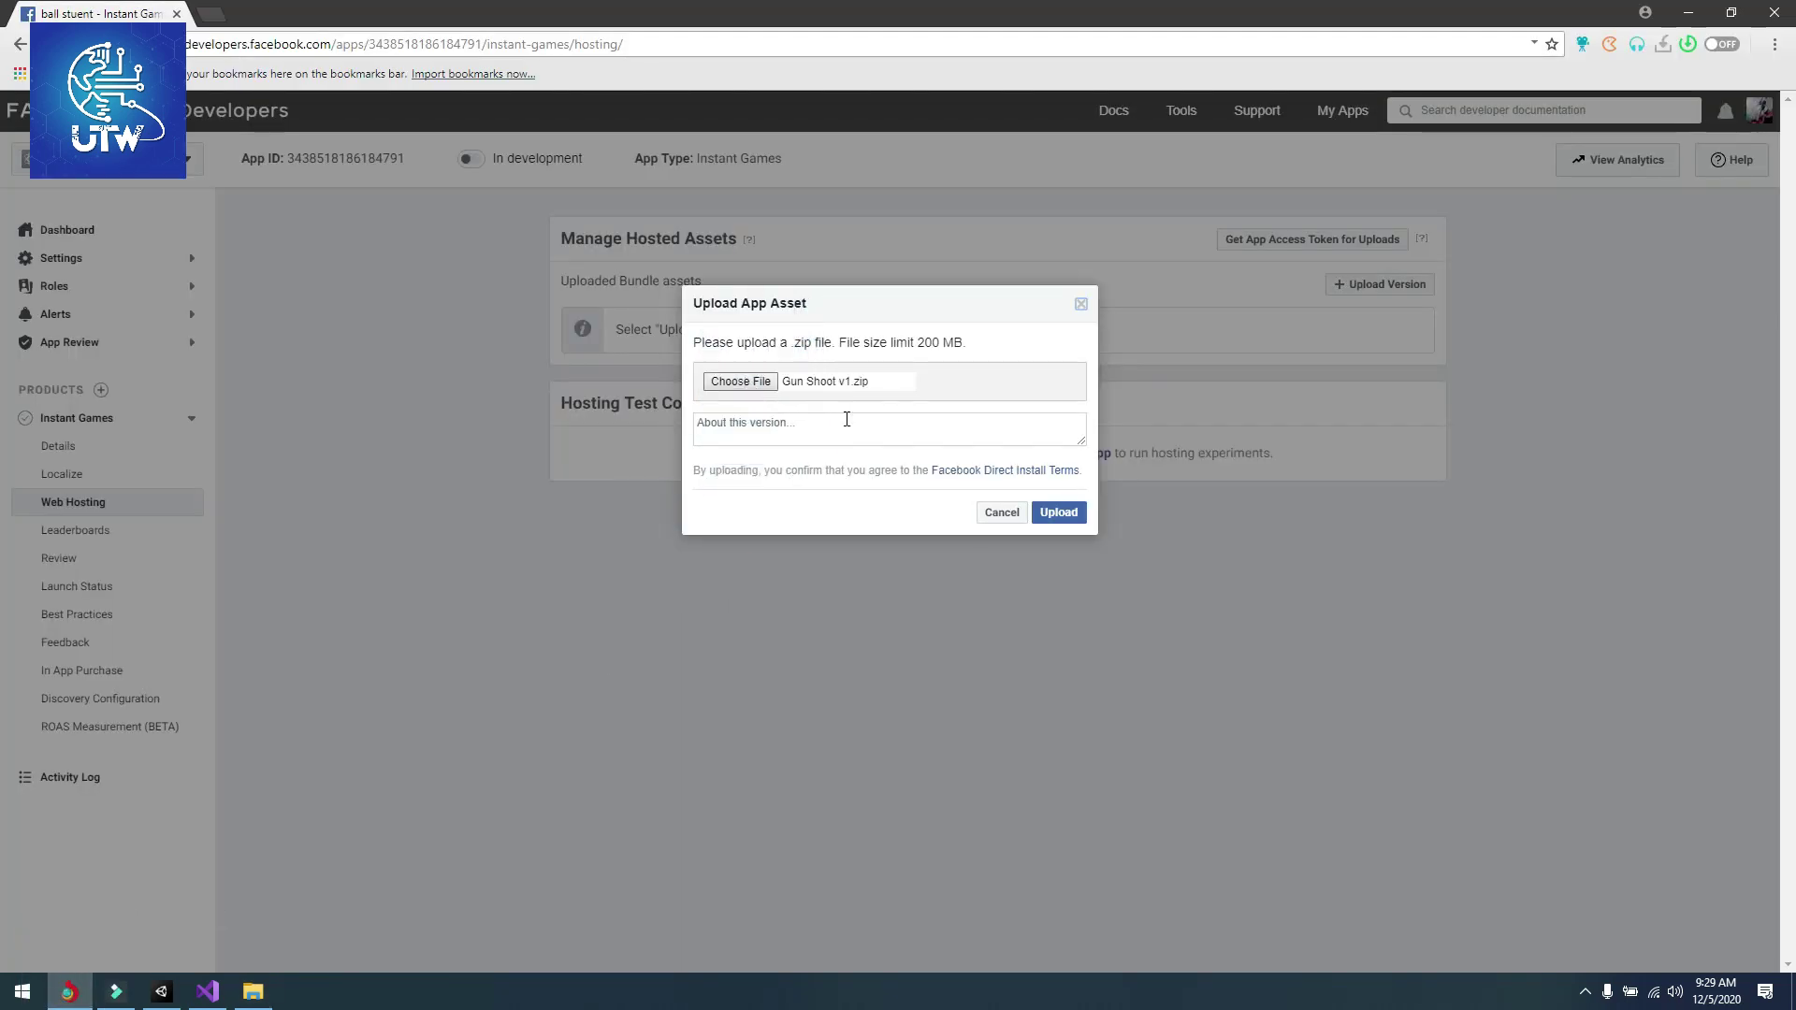
- Upload version 1 and push it to Production, confirming with the re-entered password
{"action": "left_click", "coordinate": [1070, 517]}
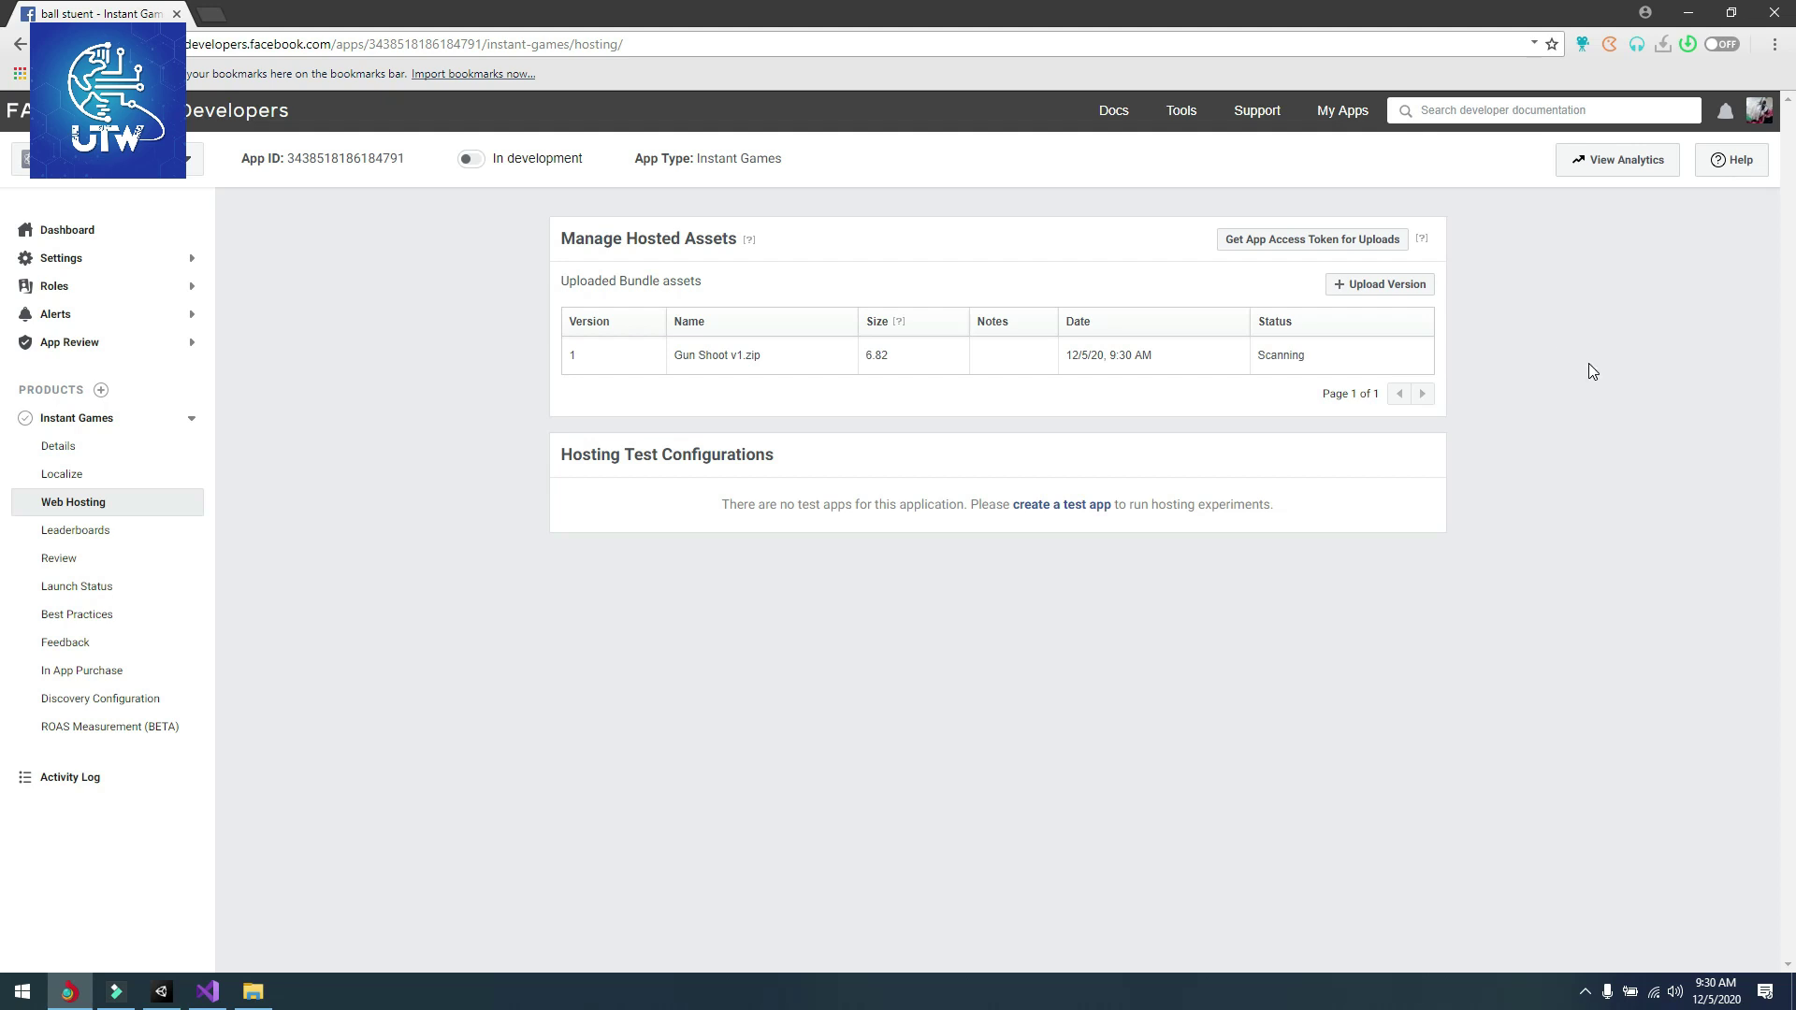
{"action": "left_click", "coordinate": [1334, 357]}
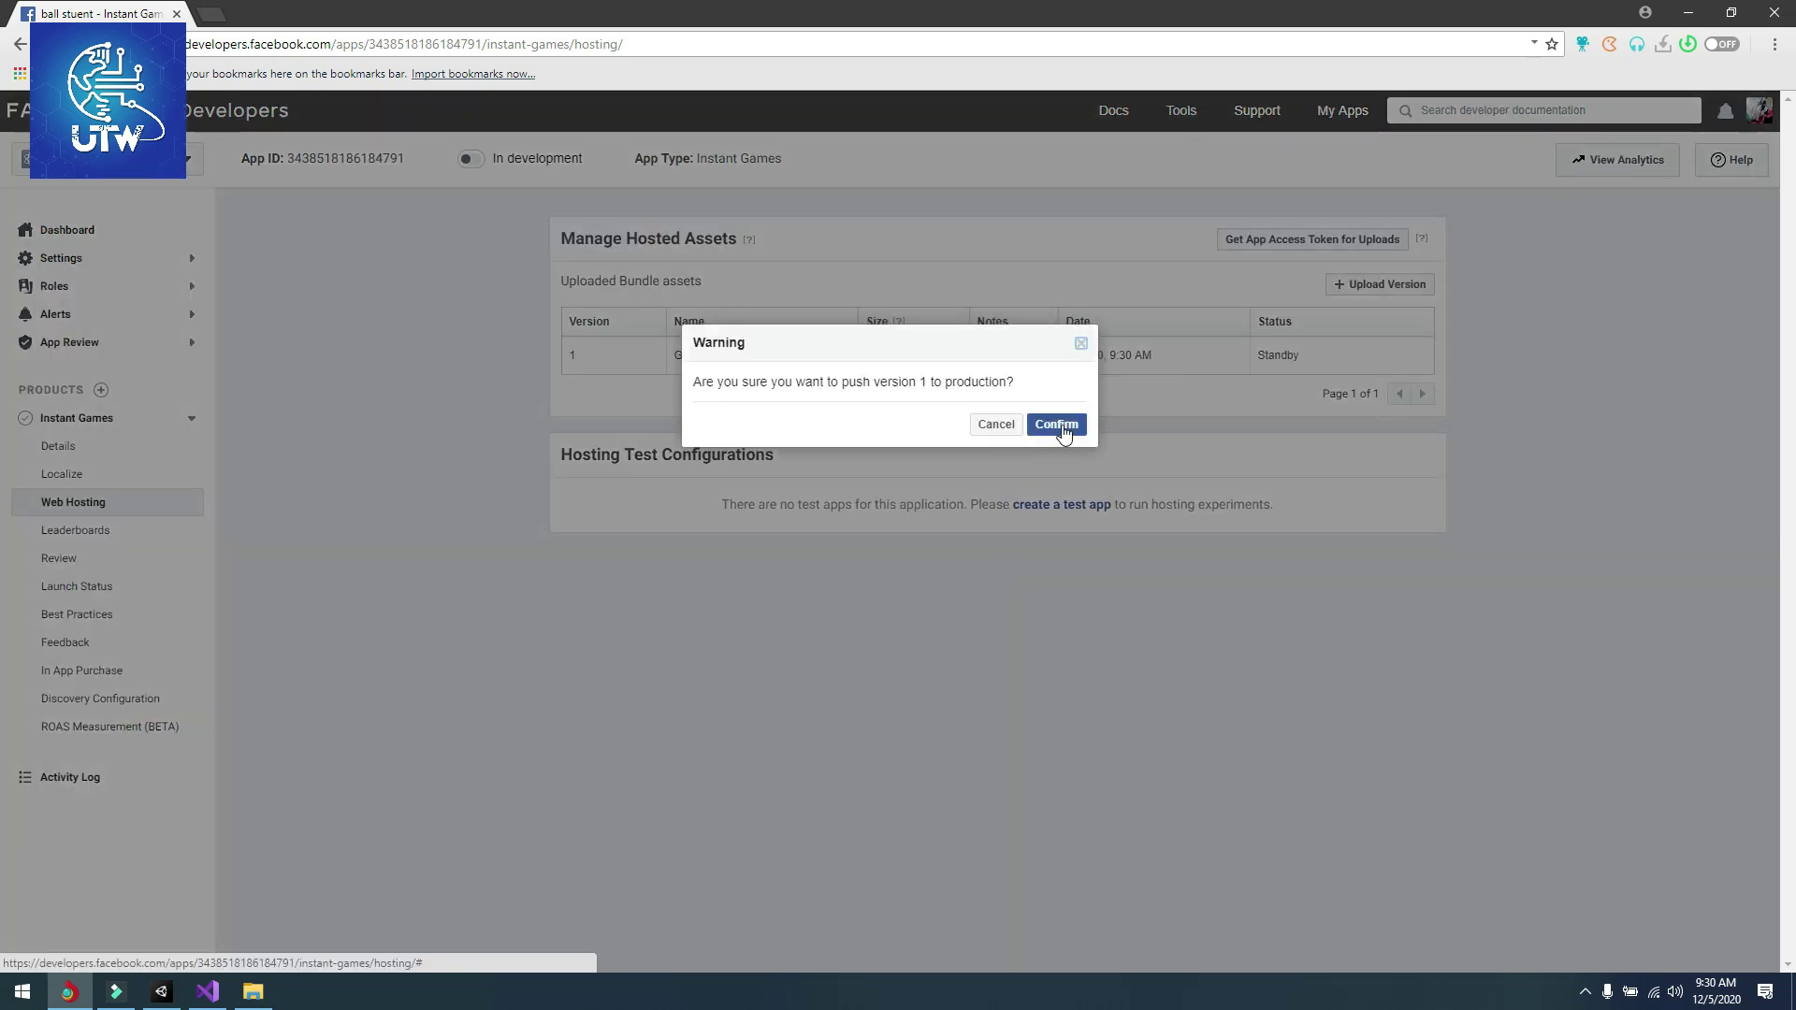
{"action": "left_click", "coordinate": [1057, 425]}
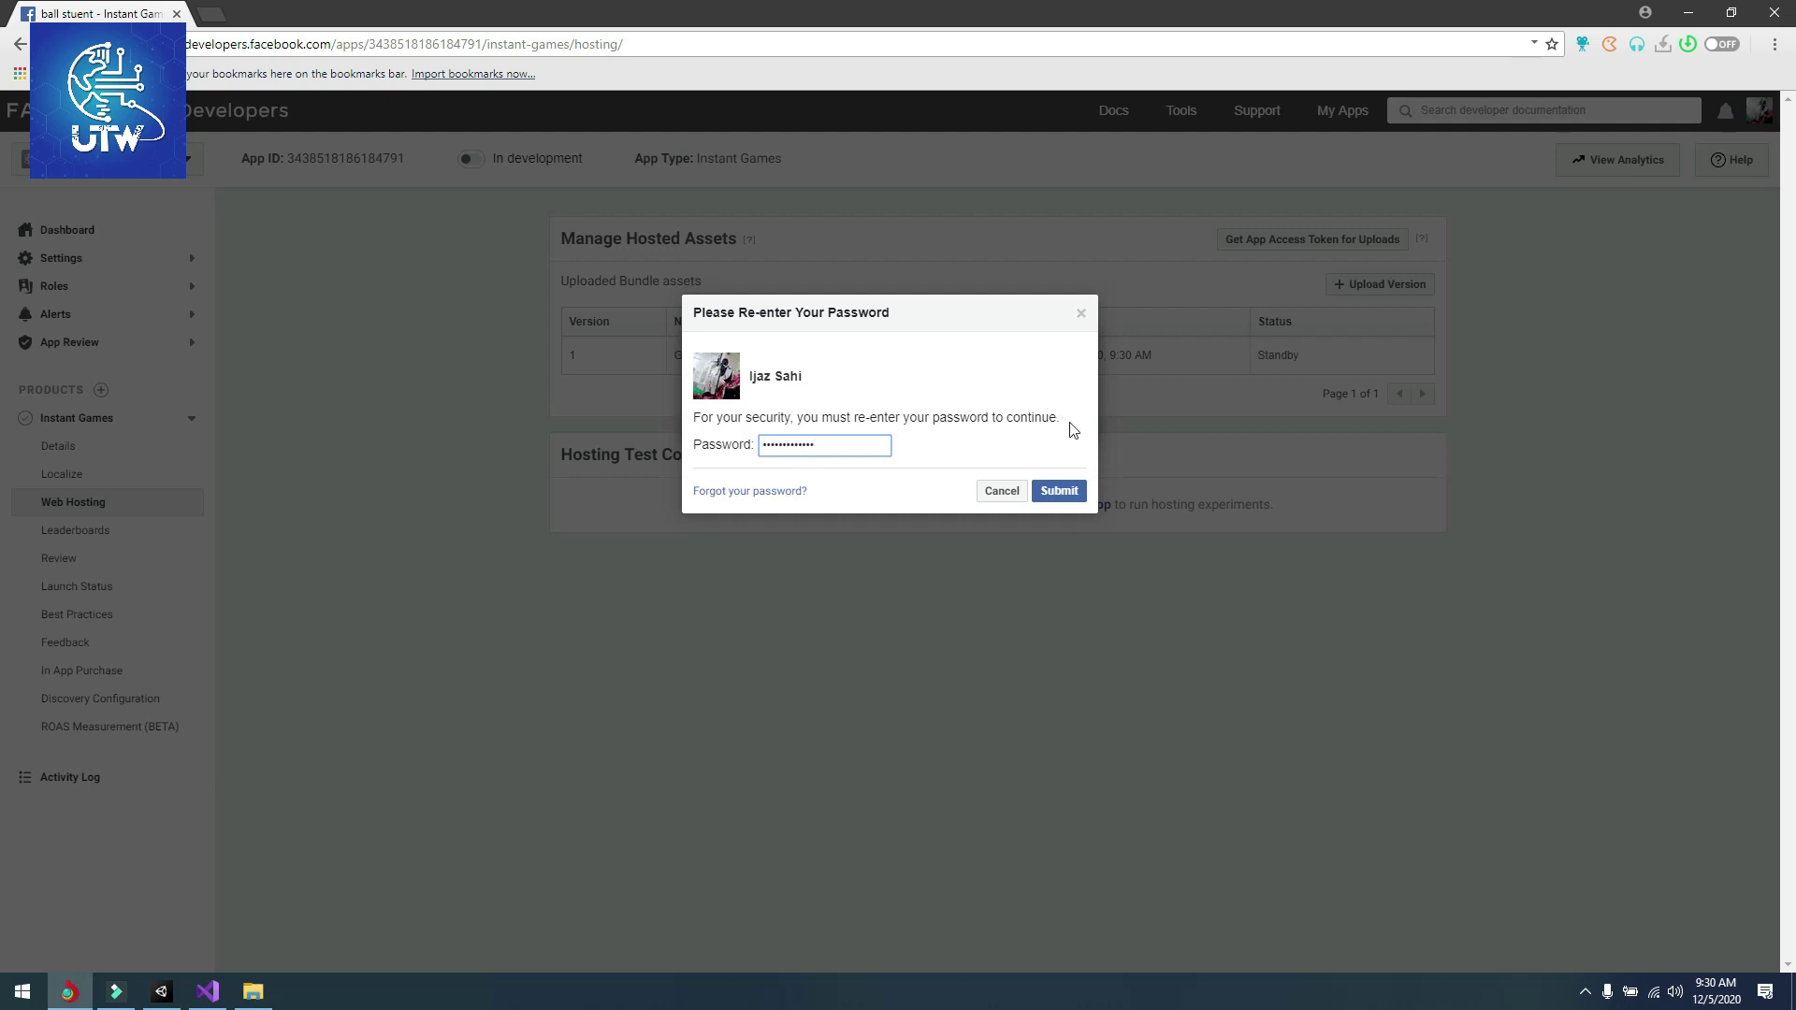
{"action": "left_click", "coordinate": [1060, 490]}
{"action": "left_click", "coordinate": [1055, 426]}
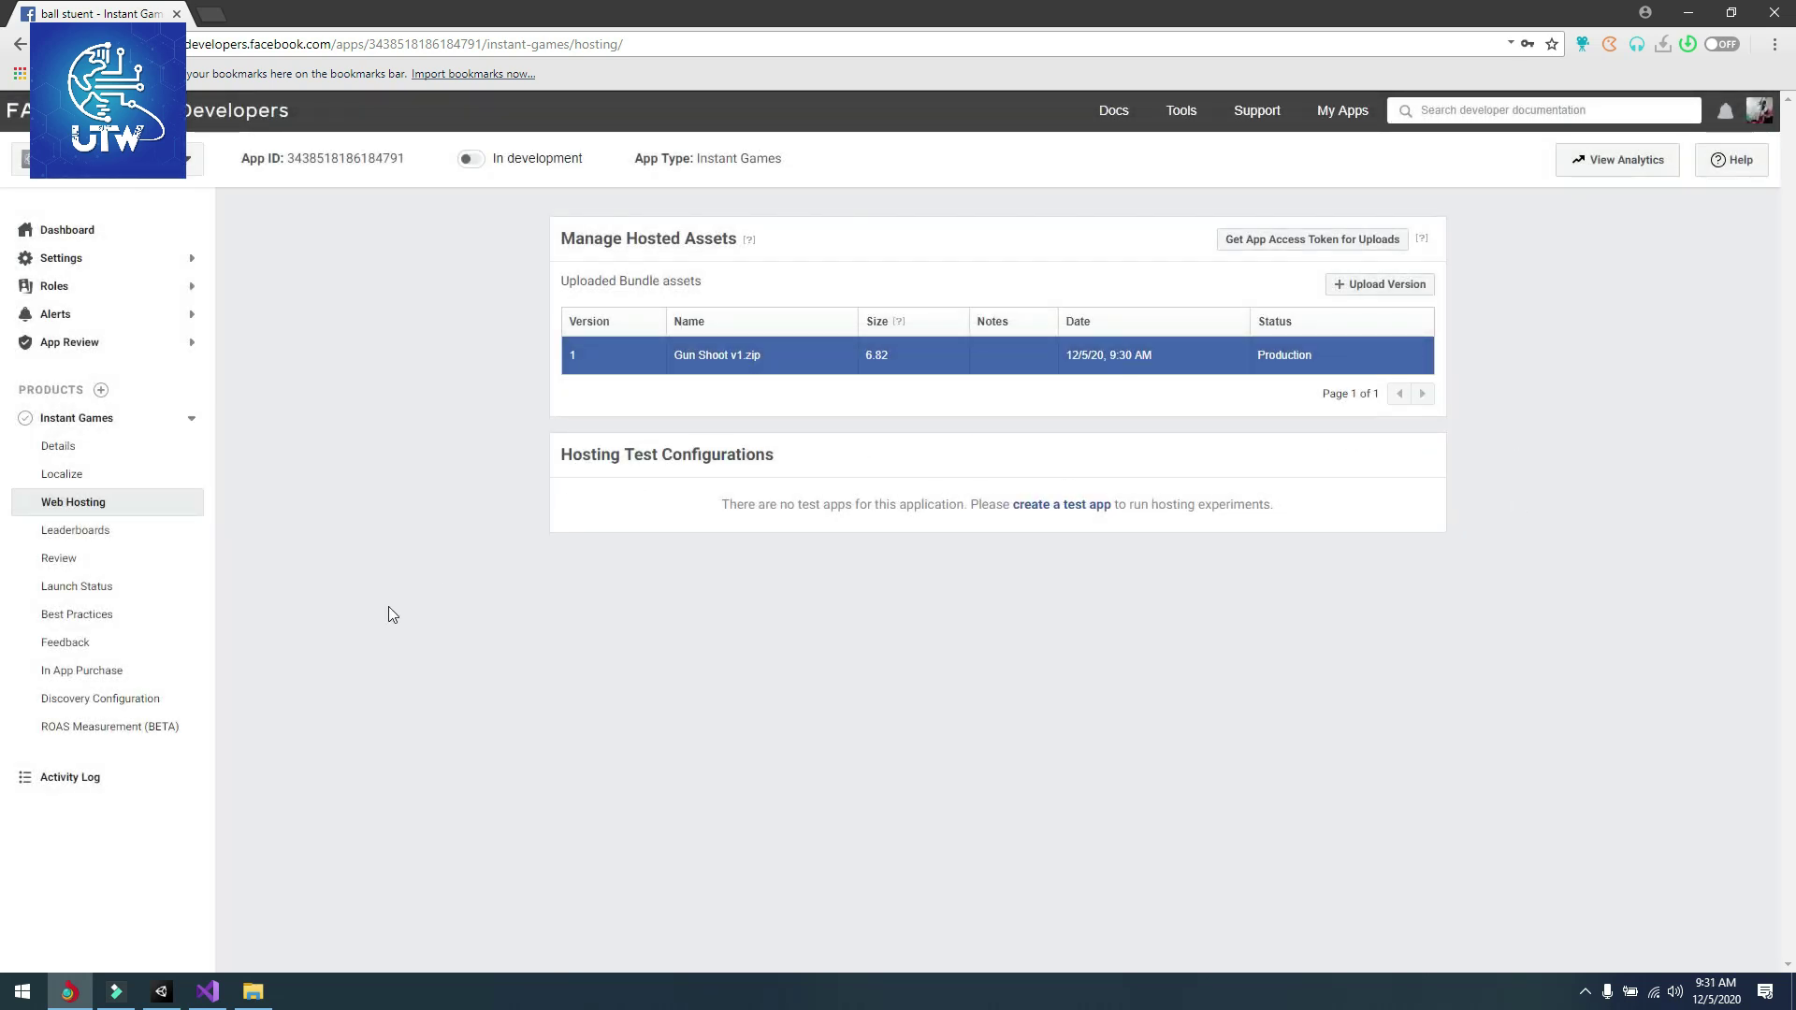
- Go to the Instant Games Details page to reach the game's share link
{"action": "left_click", "coordinate": [56, 448]}
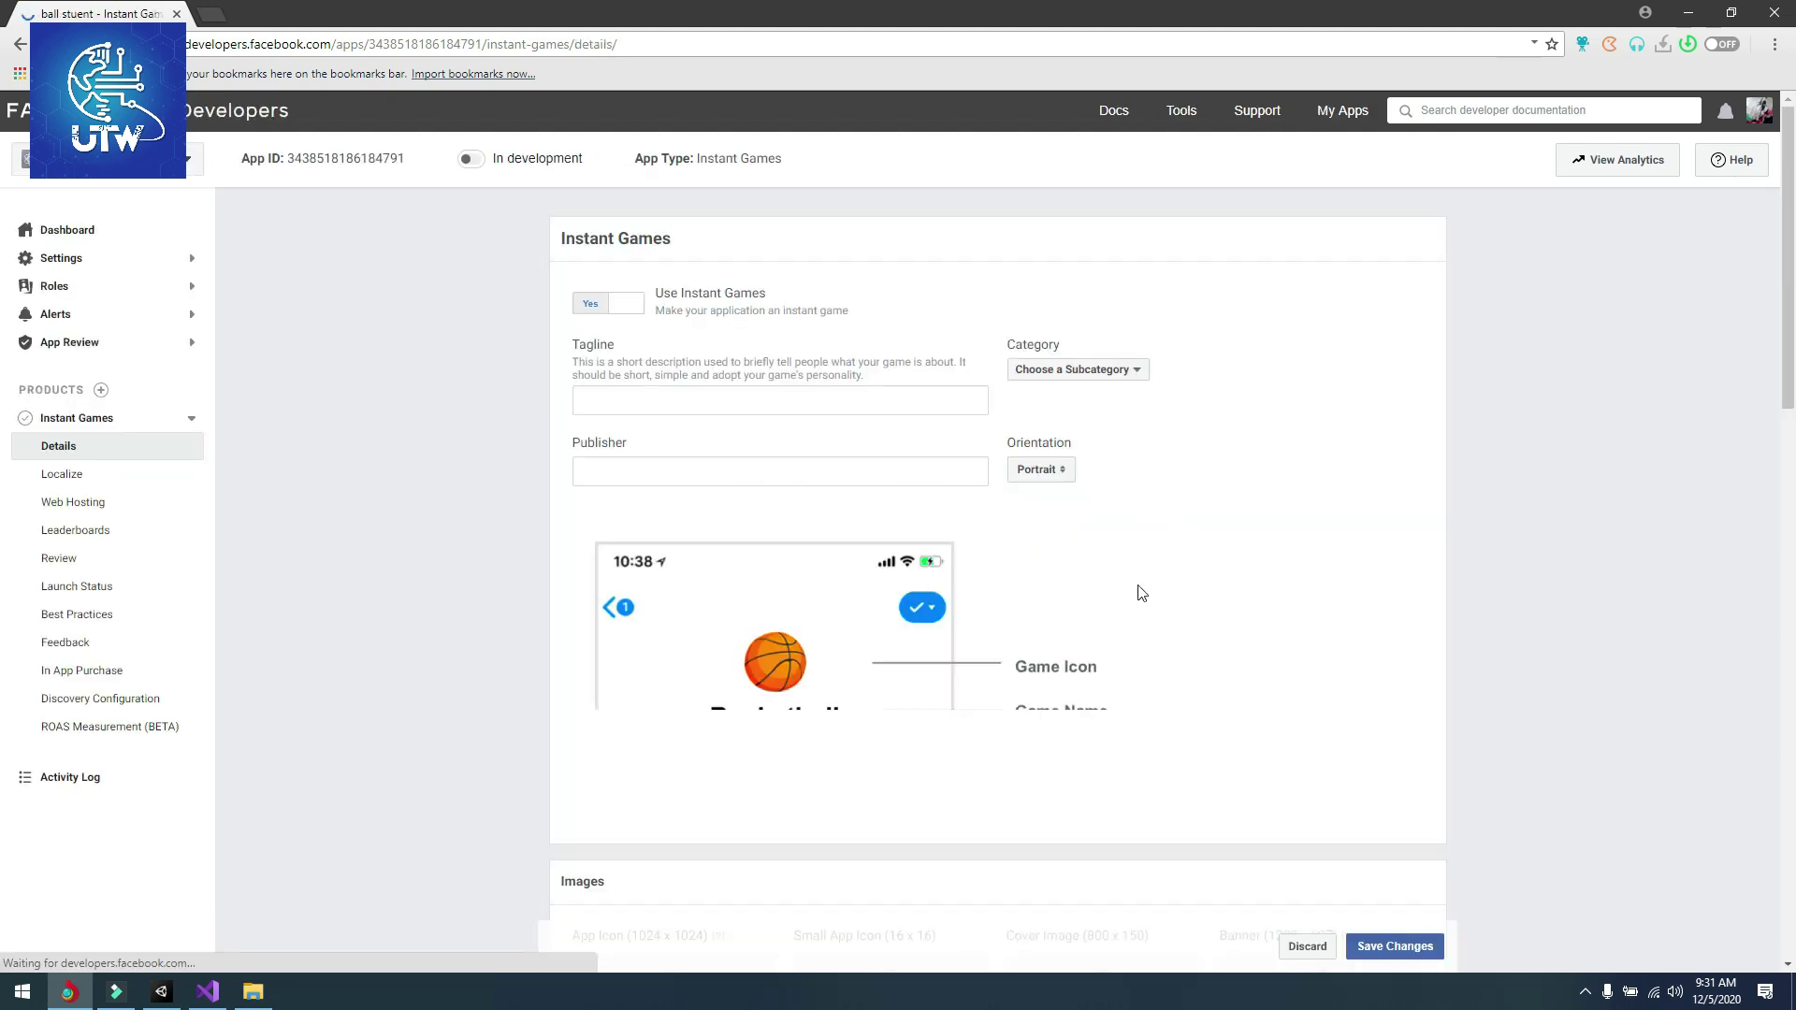
{"action": "scroll", "coordinate": [1301, 548], "scroll_direction": "down", "scroll_amount": 2}
{"action": "scroll", "coordinate": [1300, 548], "scroll_direction": "down", "scroll_amount": 4}
{"action": "scroll", "coordinate": [1301, 553], "scroll_direction": "down", "scroll_amount": 2}
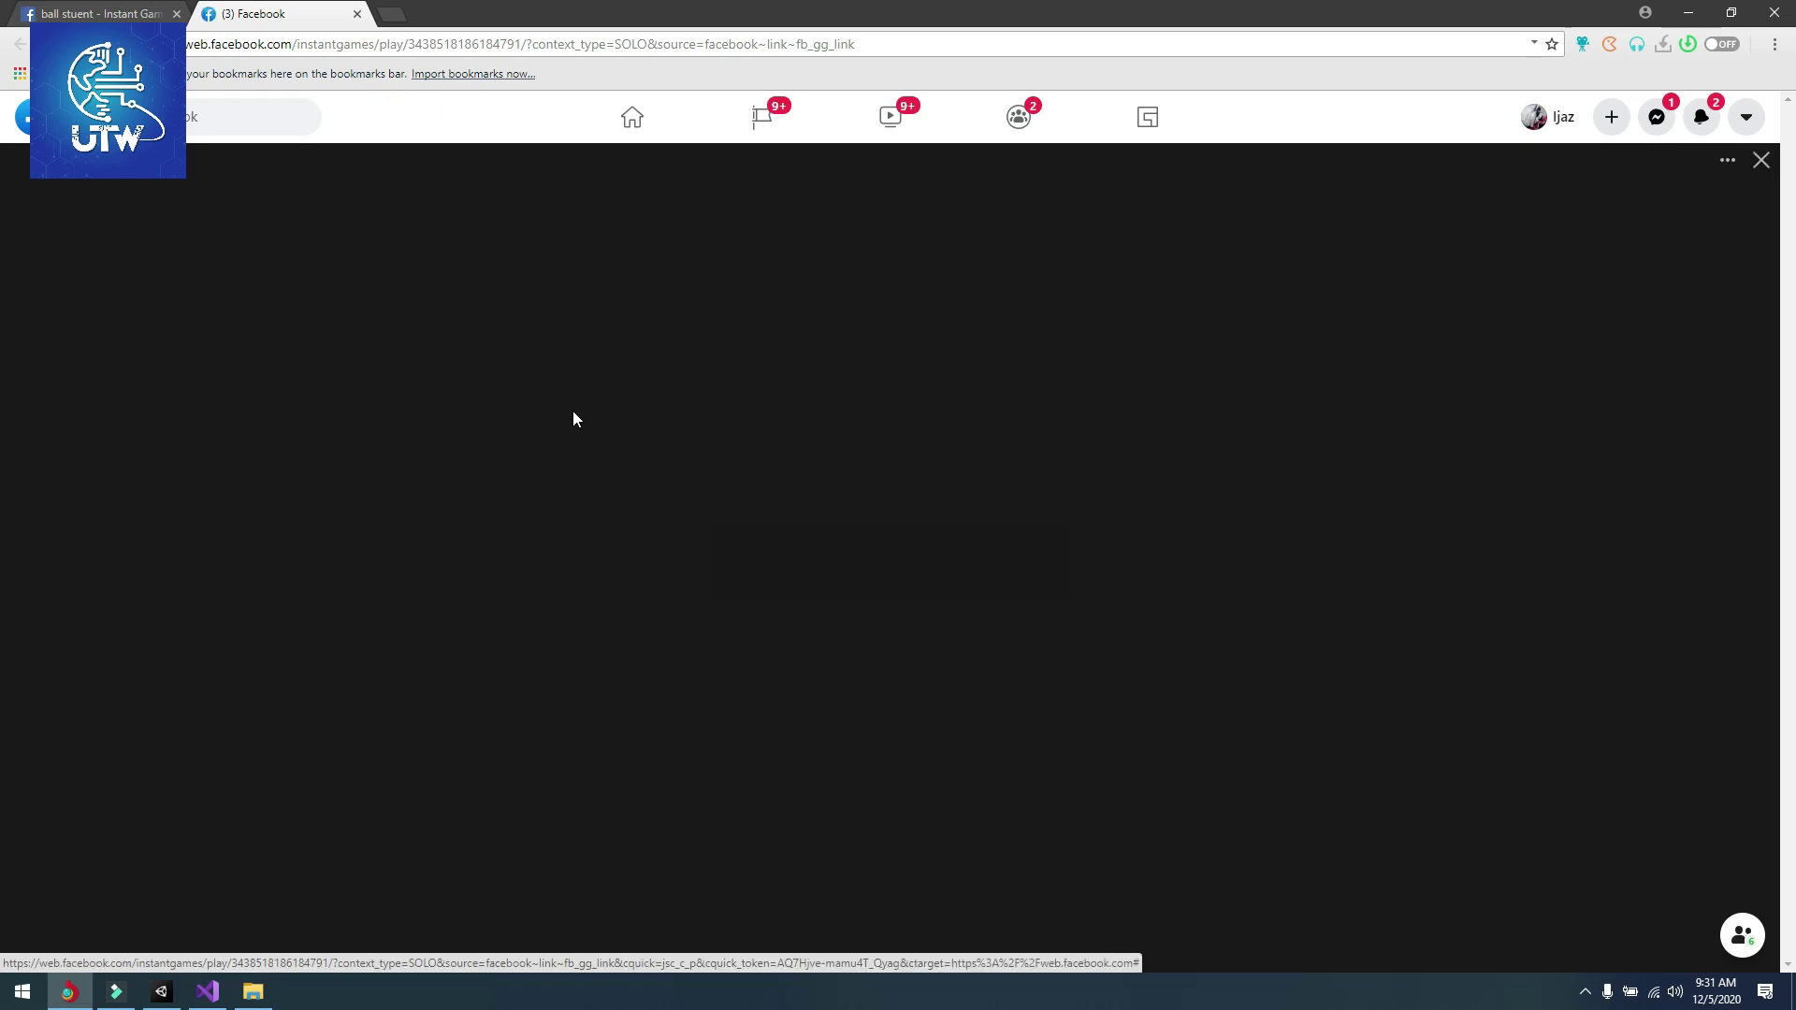
- Launch the game on Facebook with Play Now and let the WebGL build load
{"action": "left_click", "coordinate": [923, 913]}
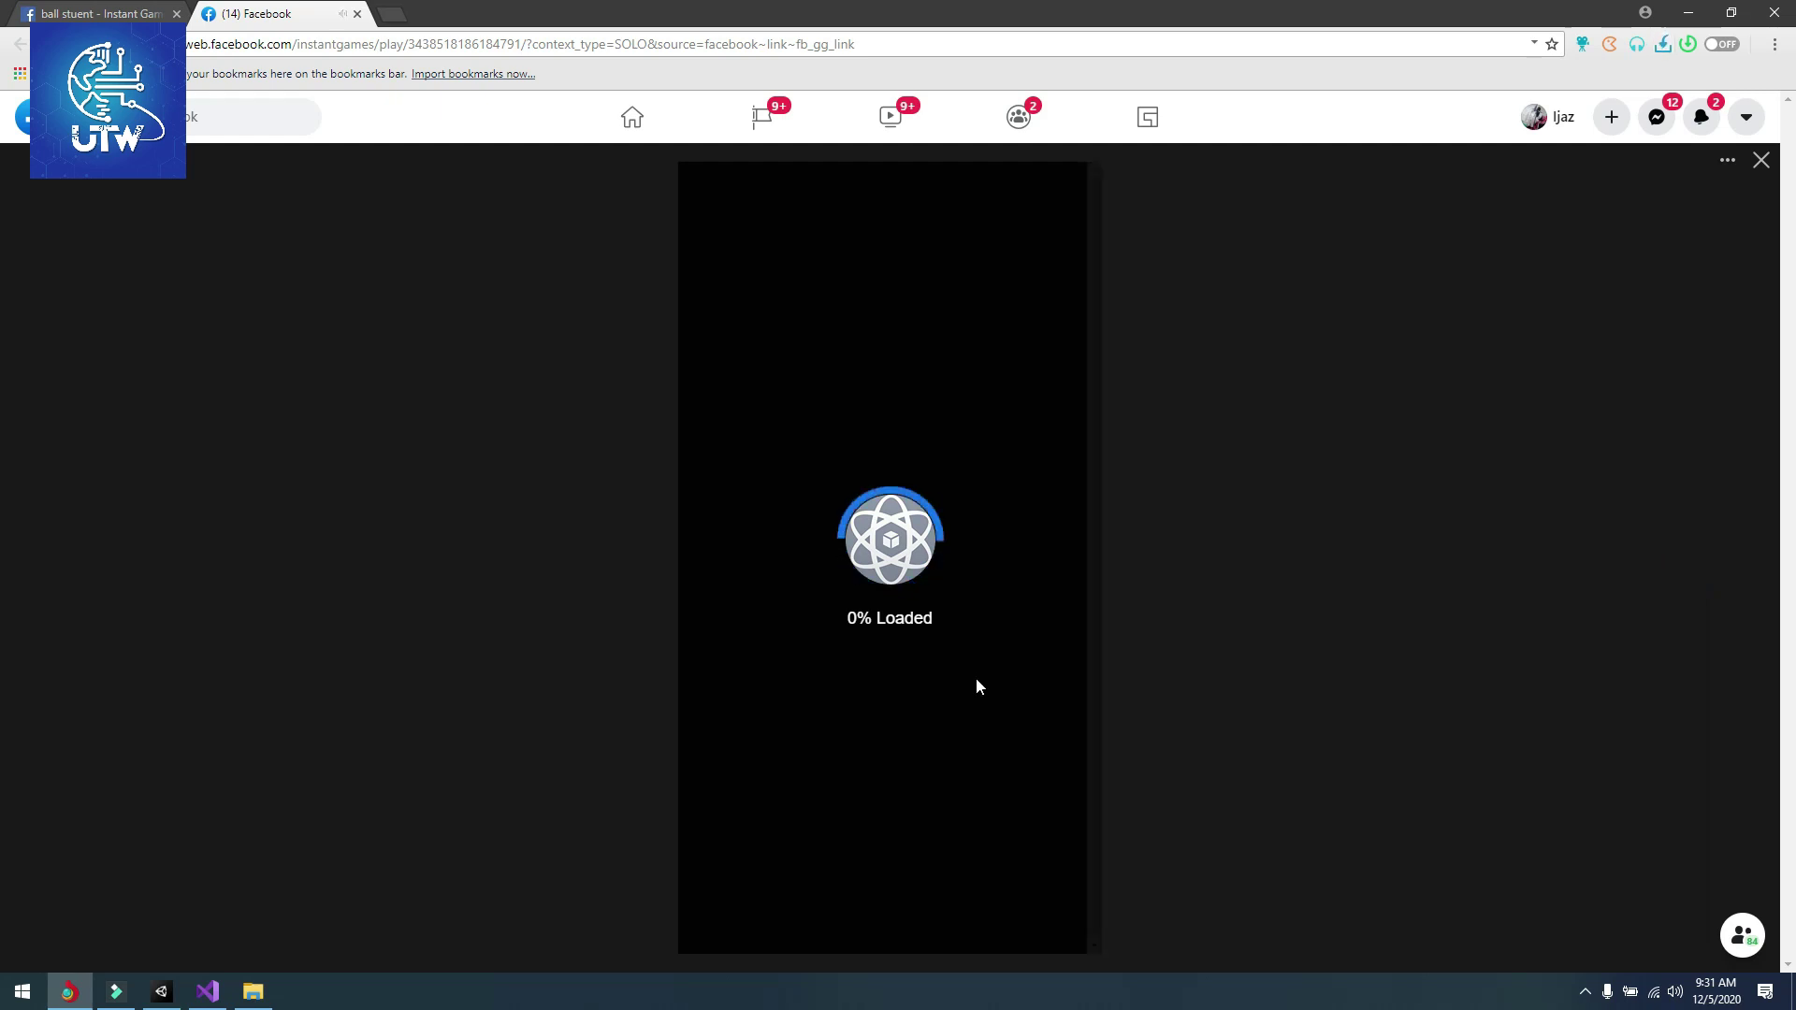
{"action": "left_click", "coordinate": [982, 680]}
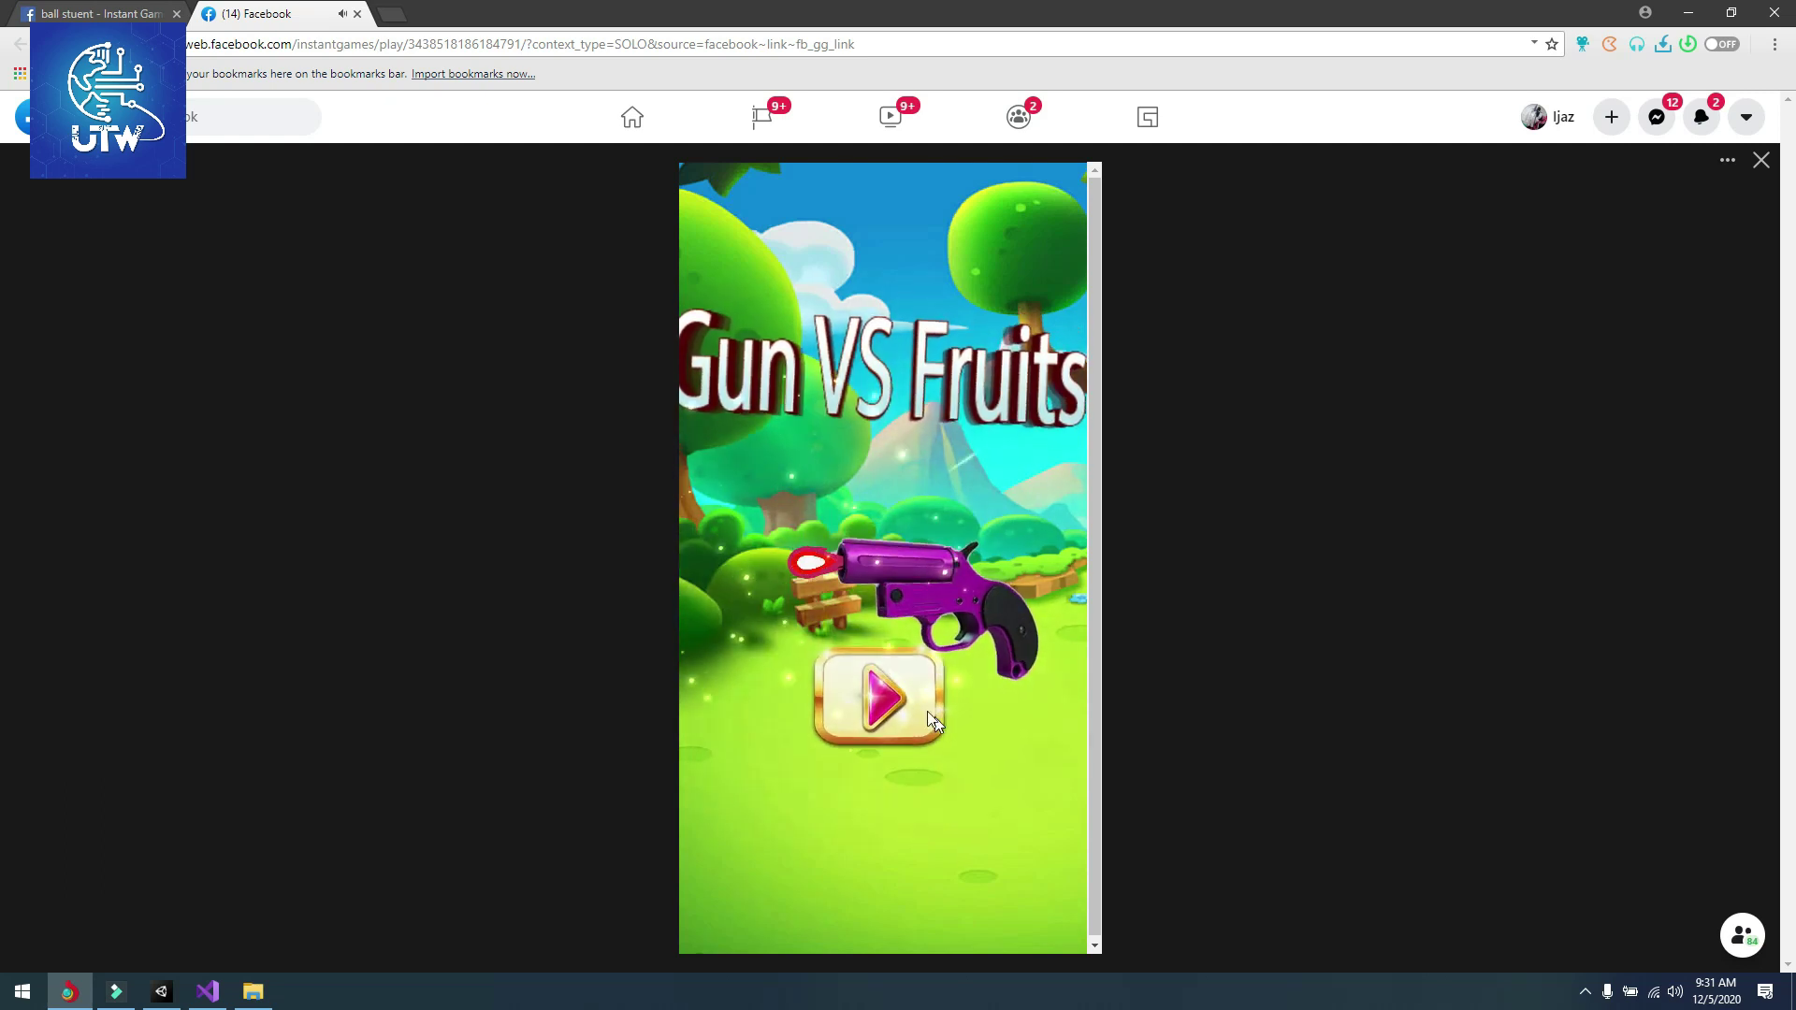
- Start Gun VS Fruits from the title screen and pick a pistol for level 1
{"action": "left_click", "coordinate": [891, 676]}
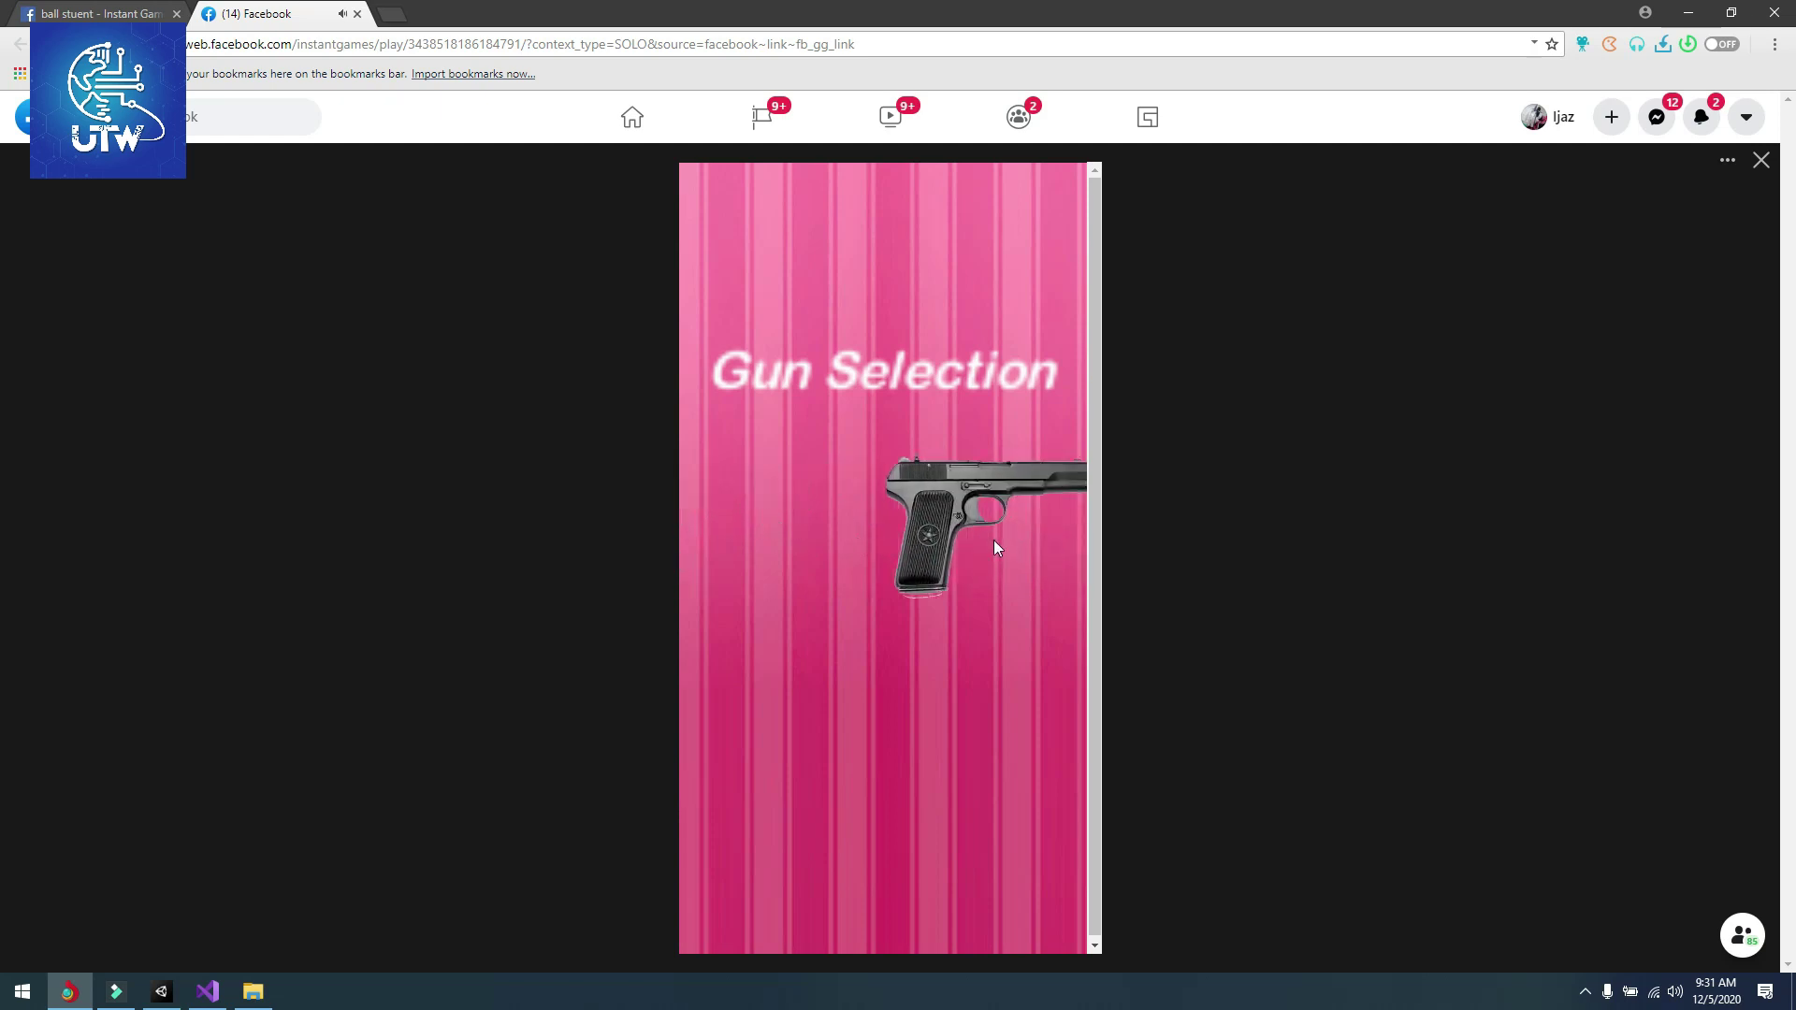
{"action": "left_click_drag", "start_coordinate": [994, 540], "coordinate": [910, 507]}
{"action": "left_click", "coordinate": [909, 500]}
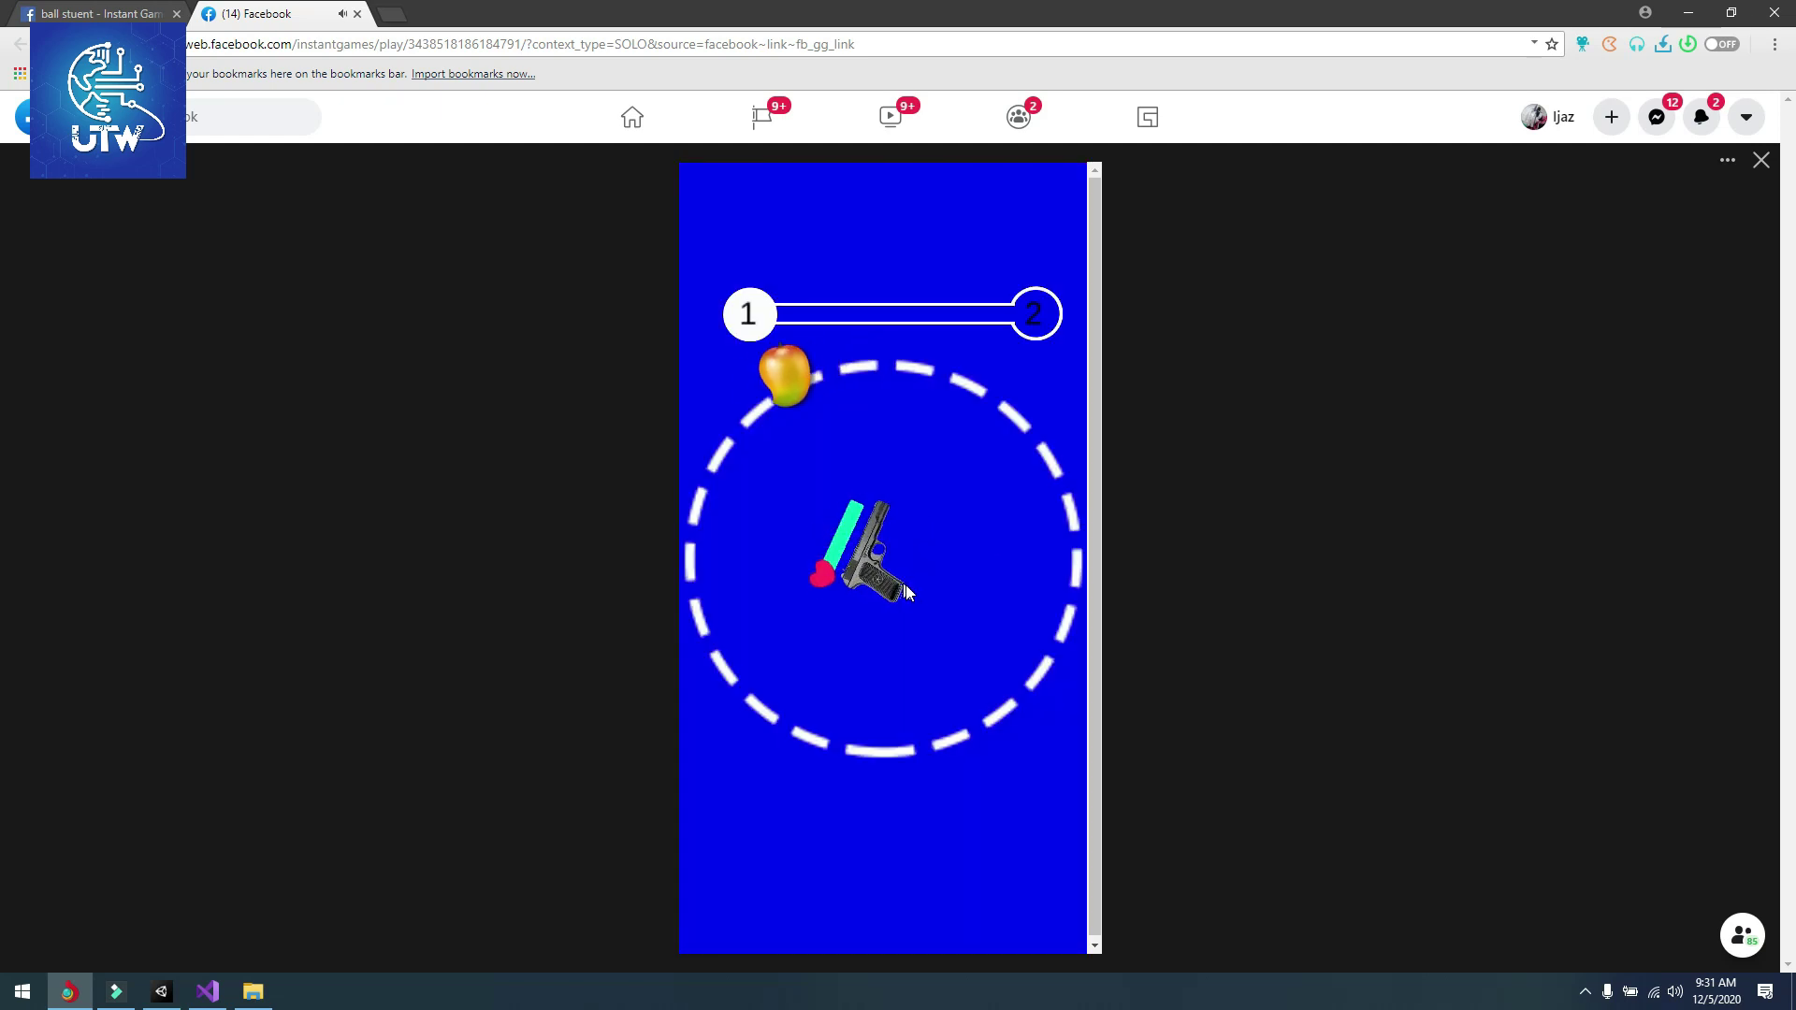
- Shoot the fruits to clear levels 1 and 2 and keep firing in level 3
{"action": "left_click", "coordinate": [929, 627]}
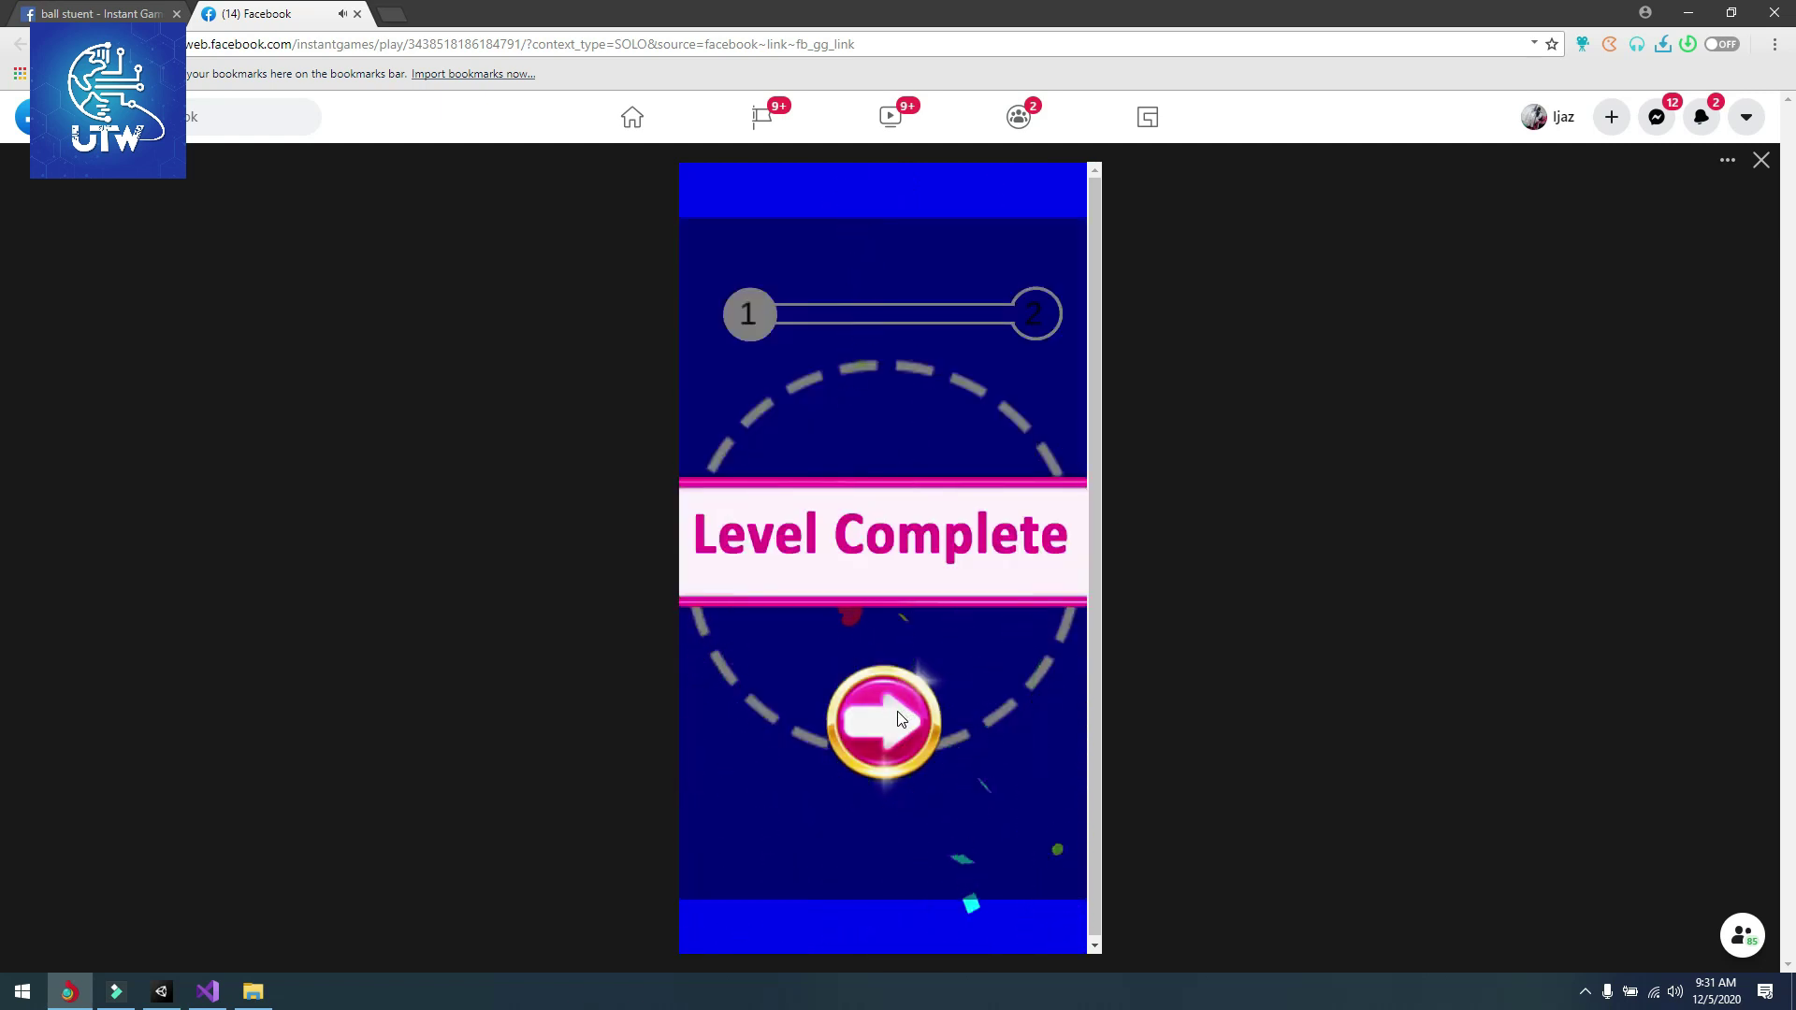
{"action": "left_click", "coordinate": [898, 713]}
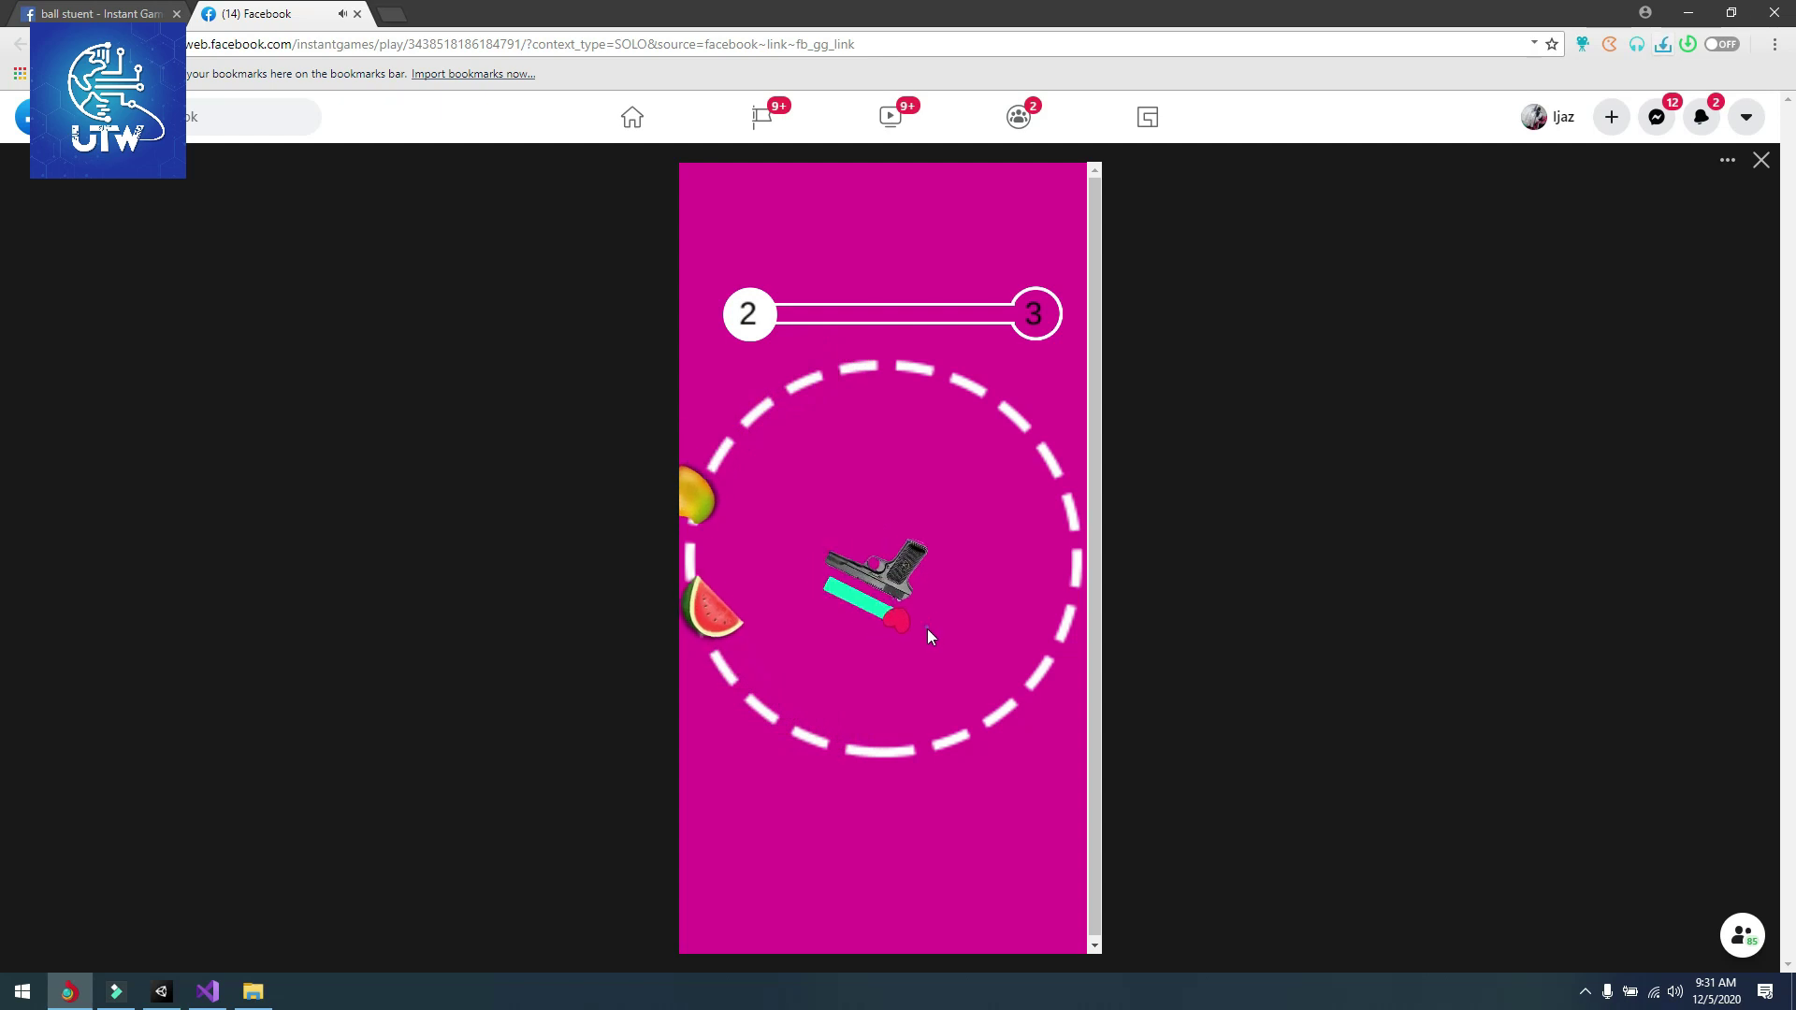
{"action": "left_click", "coordinate": [926, 638]}
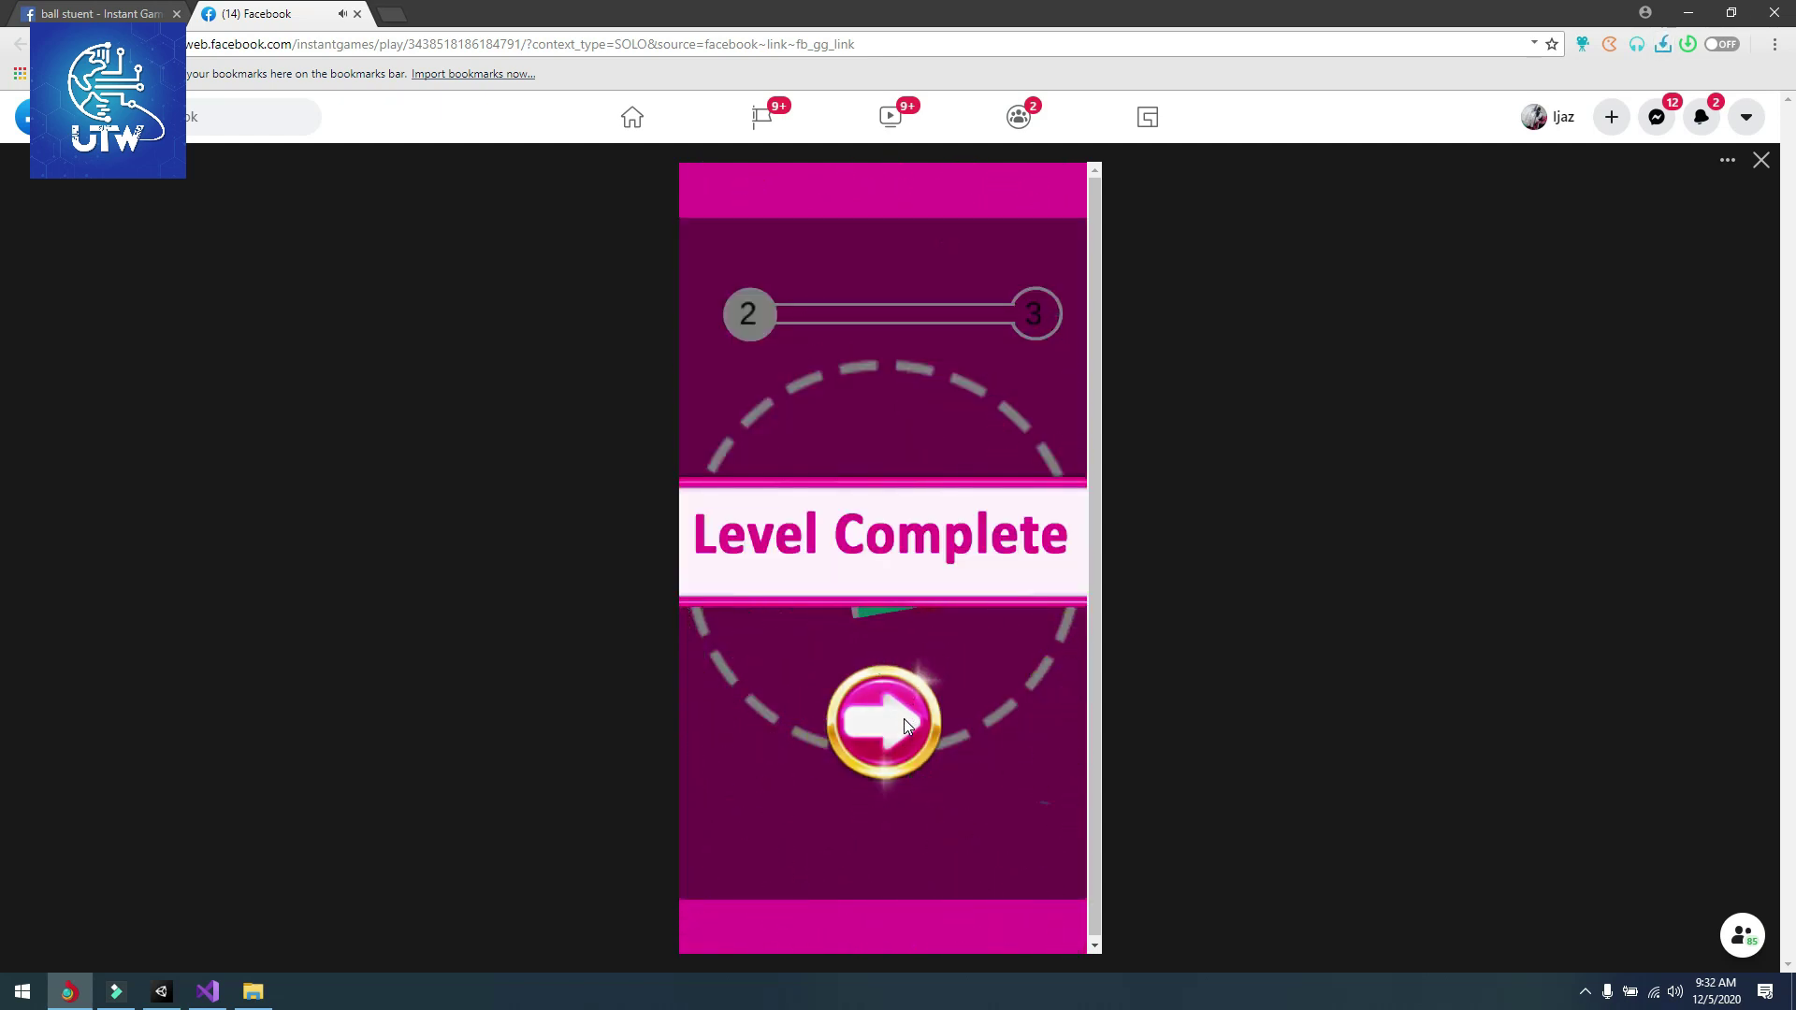
{"action": "left_click", "coordinate": [904, 722]}
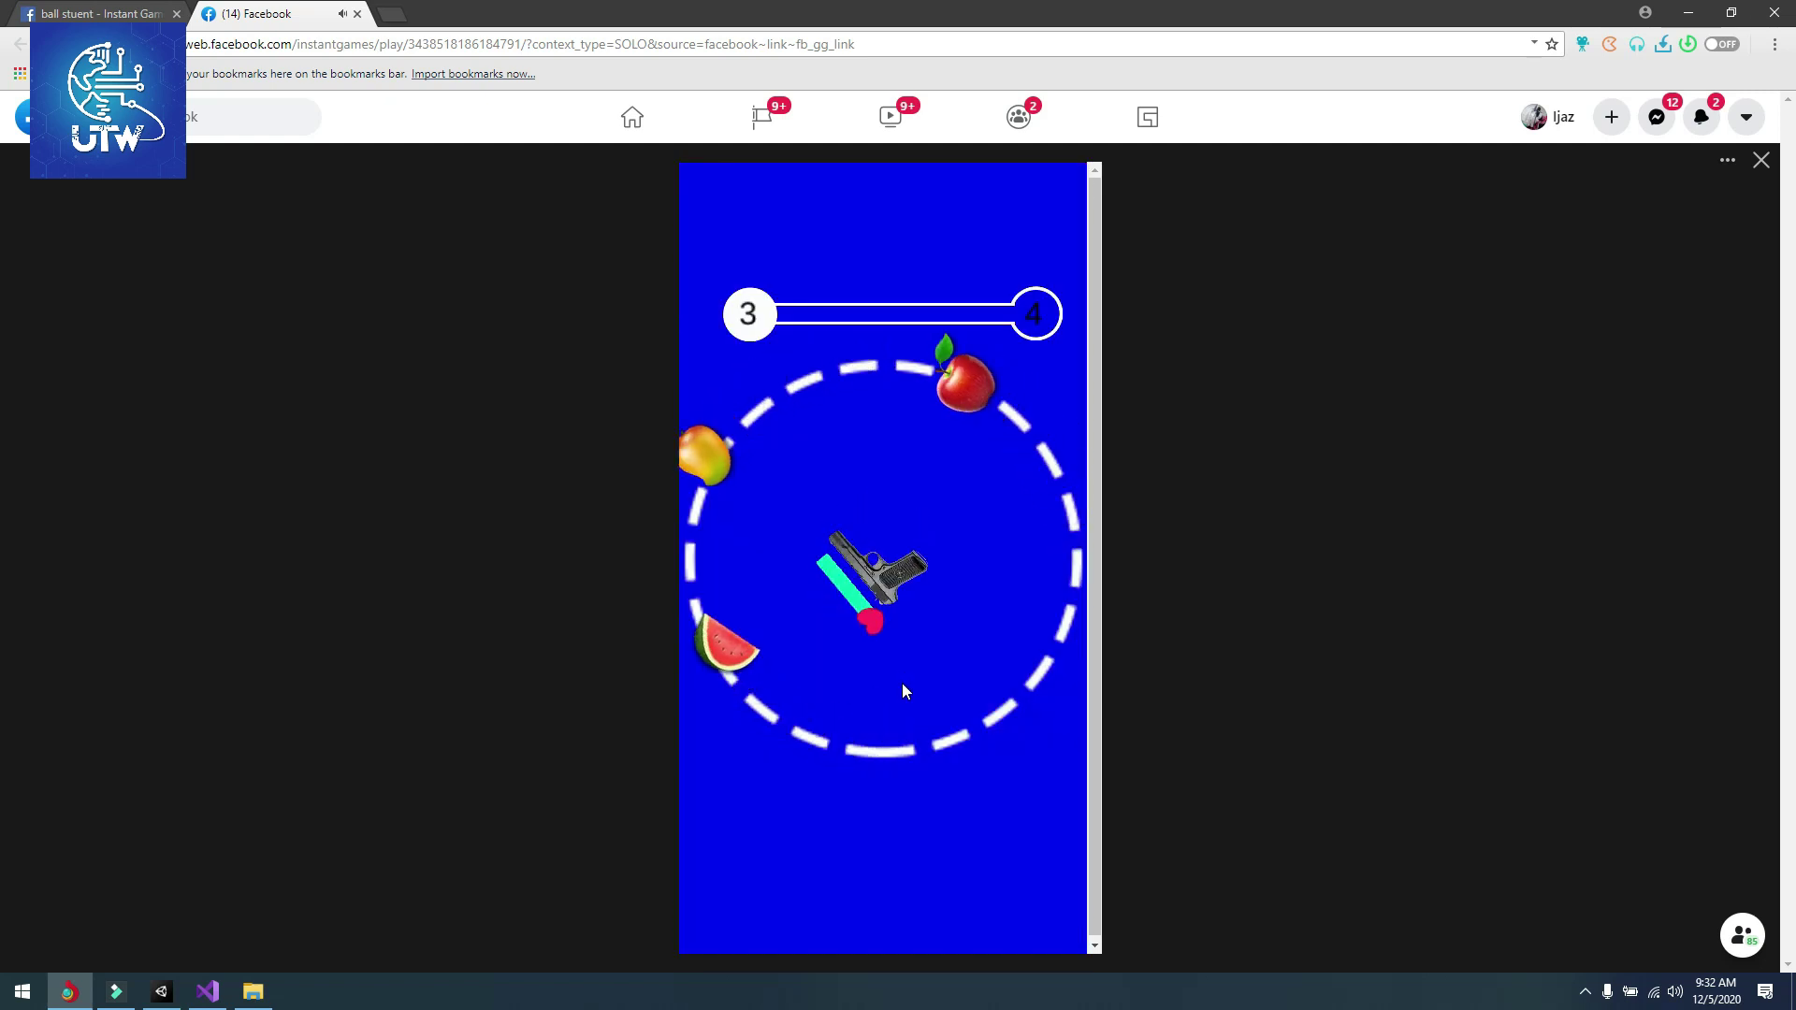
{"action": "left_click", "coordinate": [902, 684]}
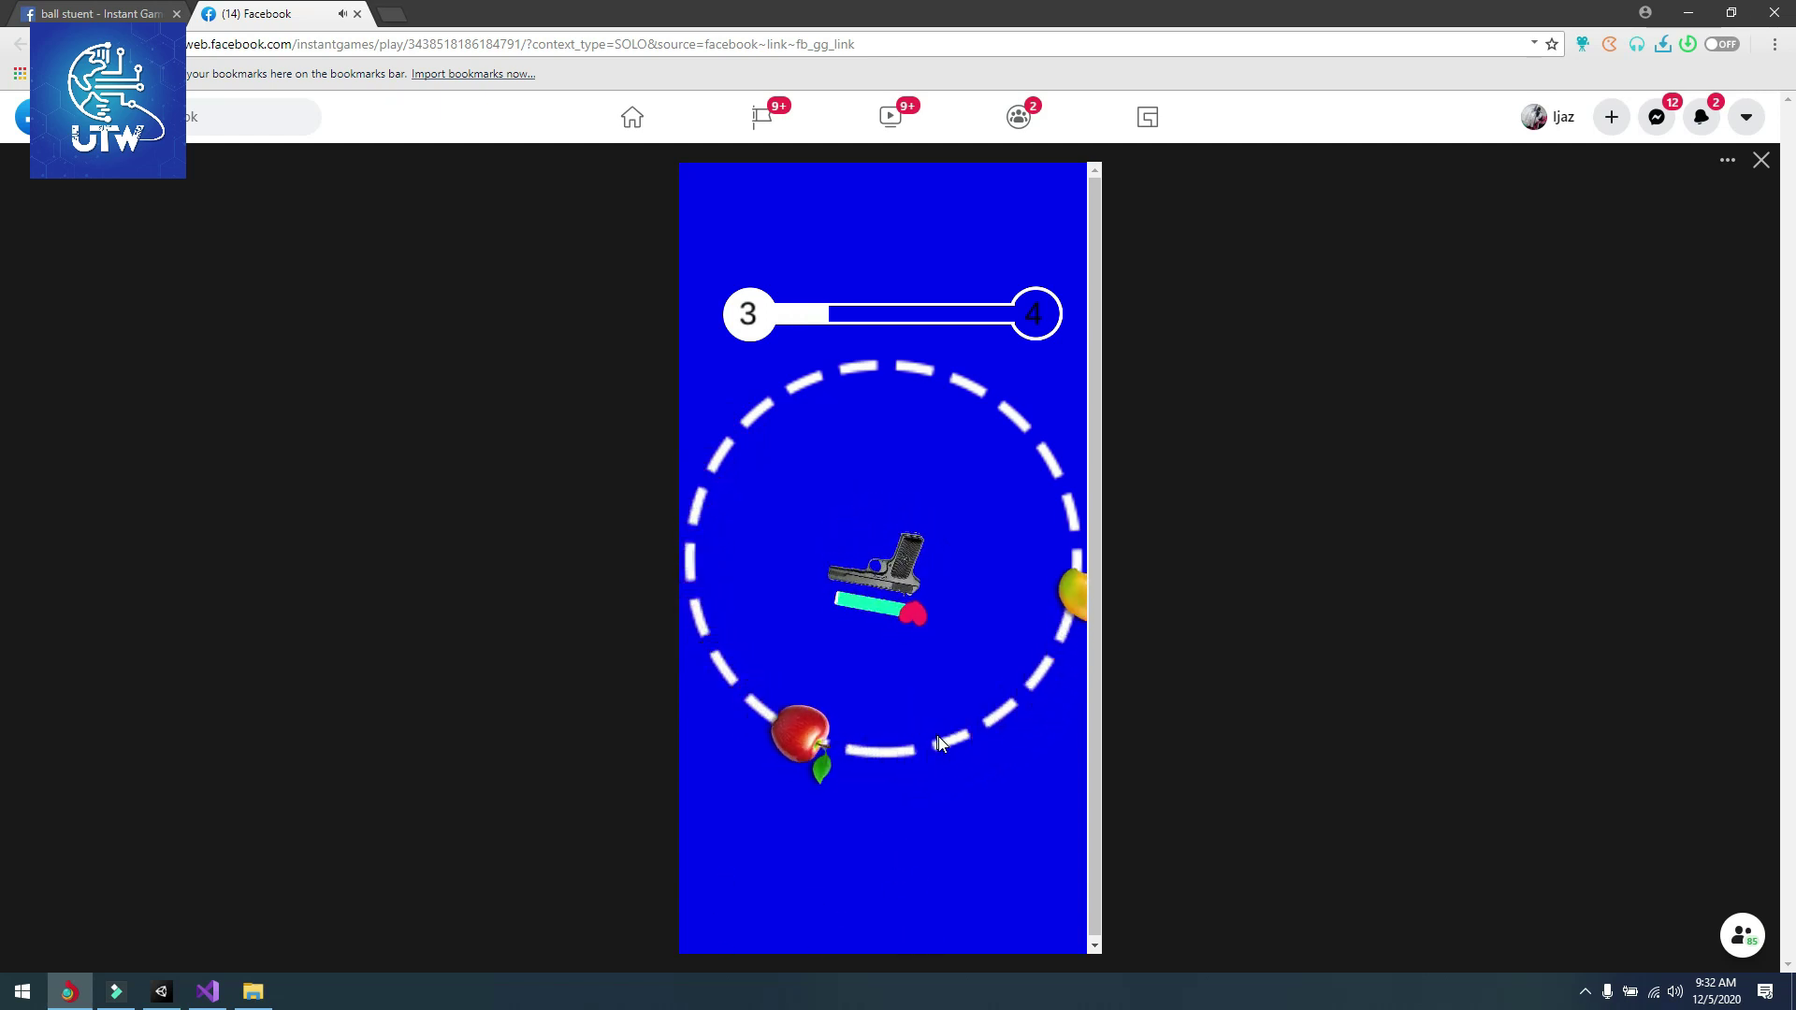
{"action": "left_click", "coordinate": [874, 744]}
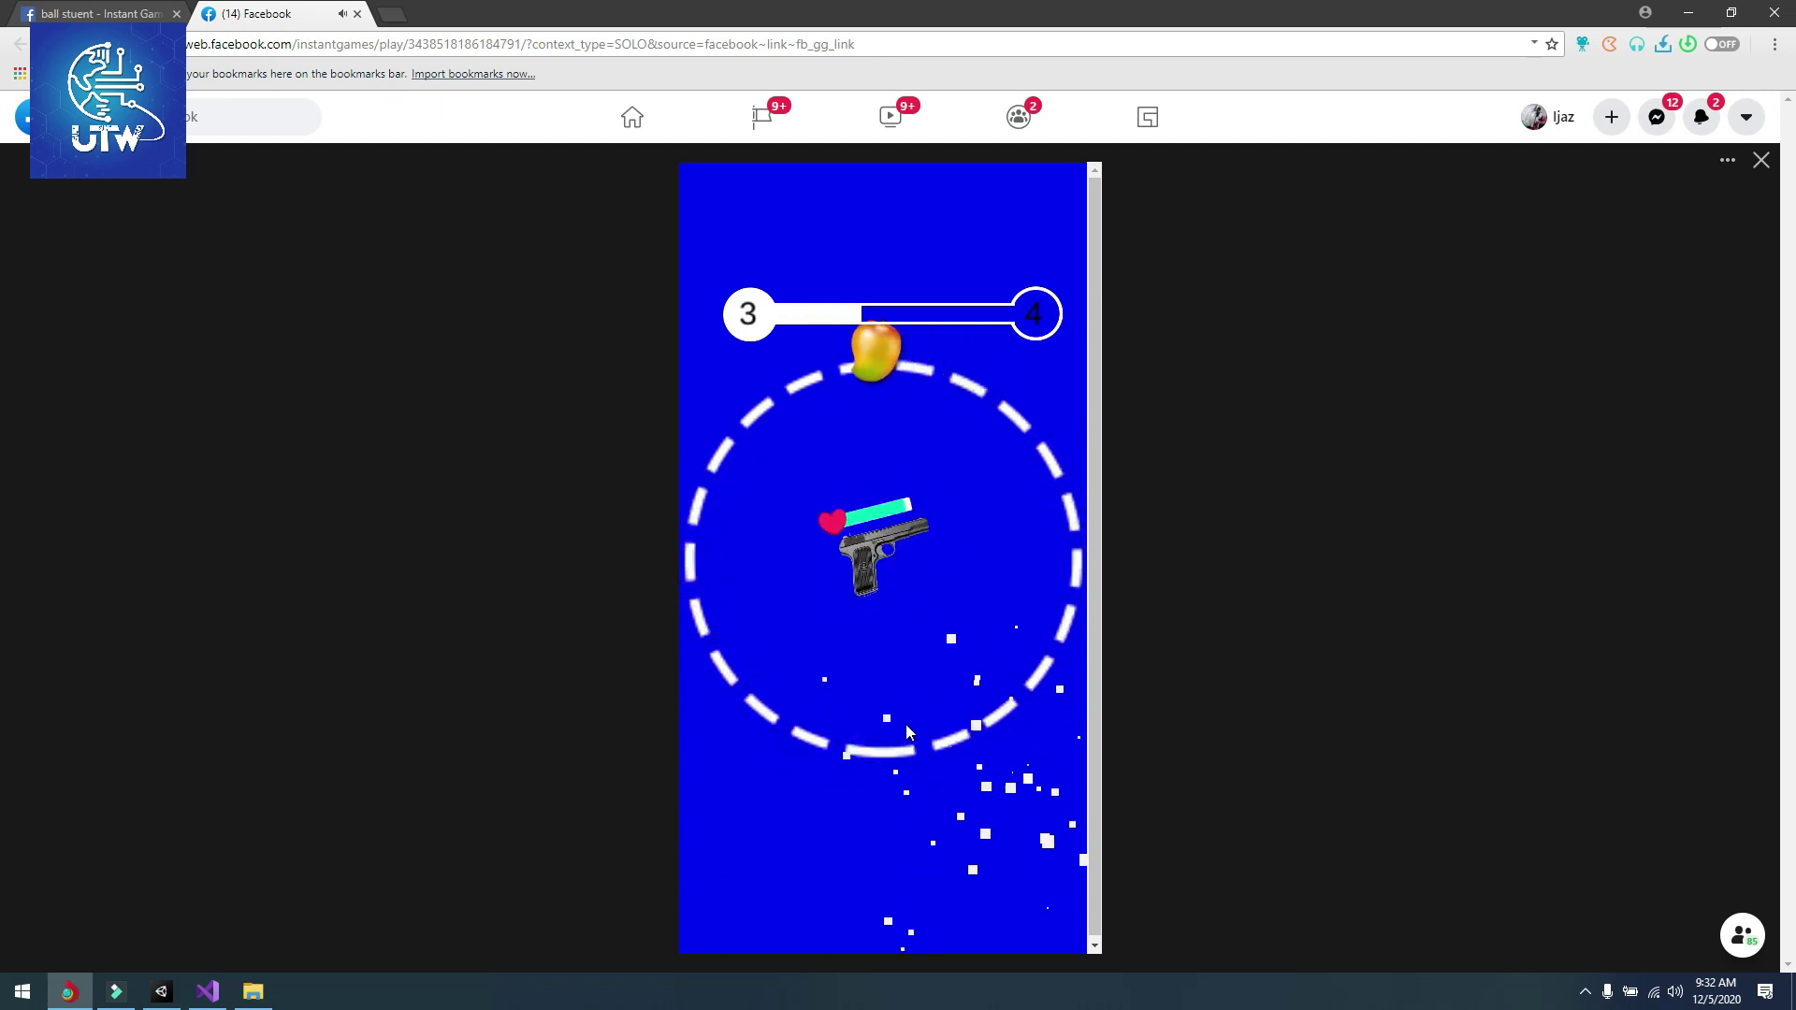
{"action": "left_click", "coordinate": [917, 735]}
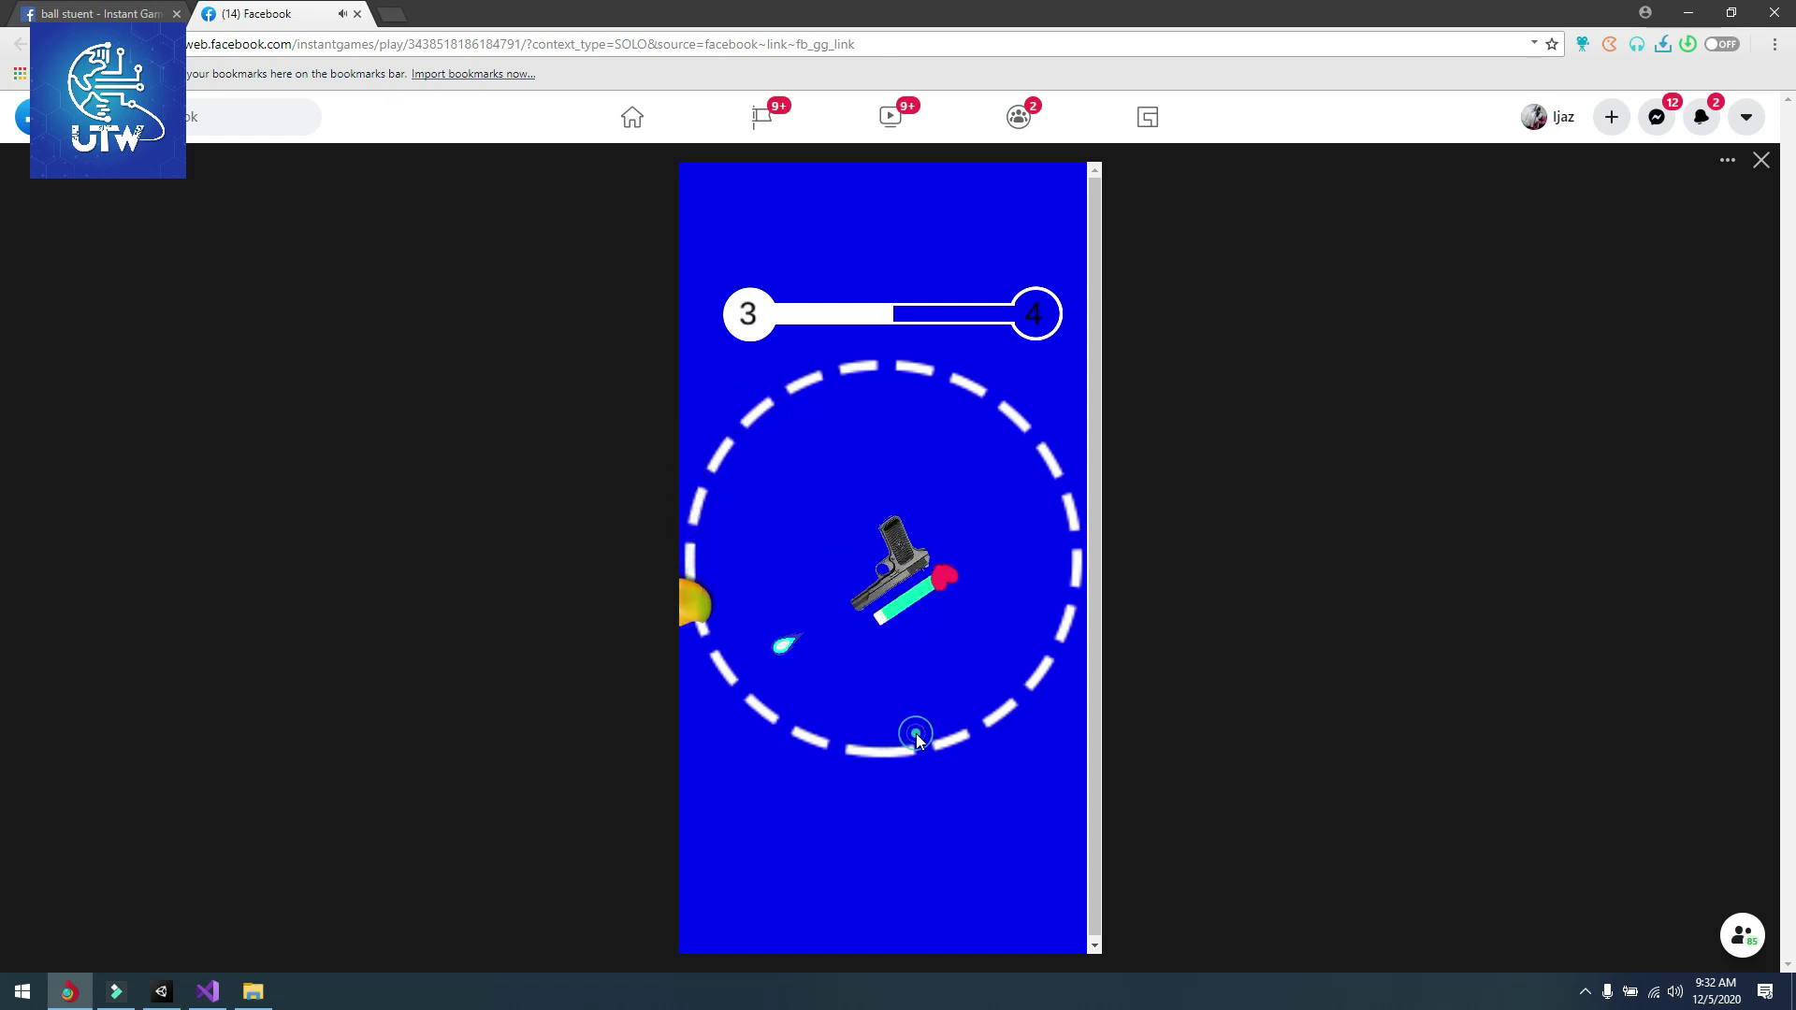